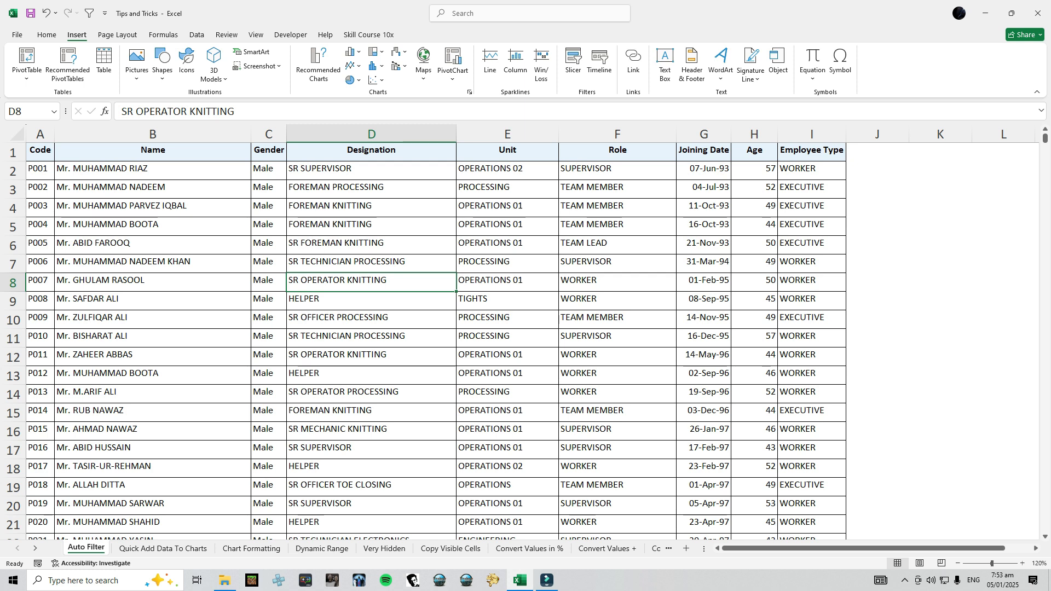
# Turn on filtering for the header row A1:I1 of the employee list.
pyautogui.click(152, 151)
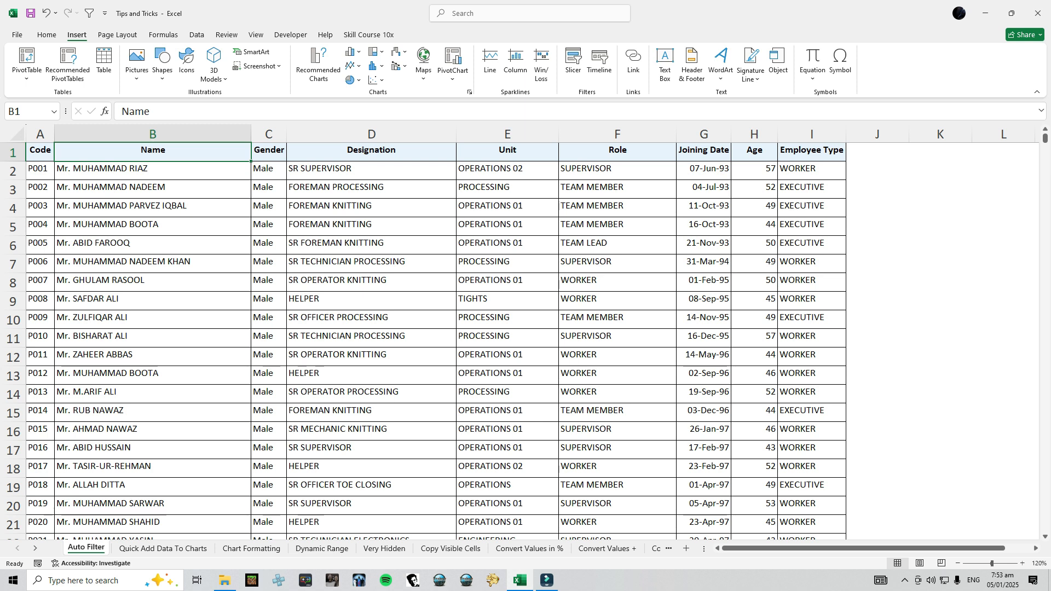
pyautogui.moveTo(40, 150); pyautogui.dragTo(812, 150)
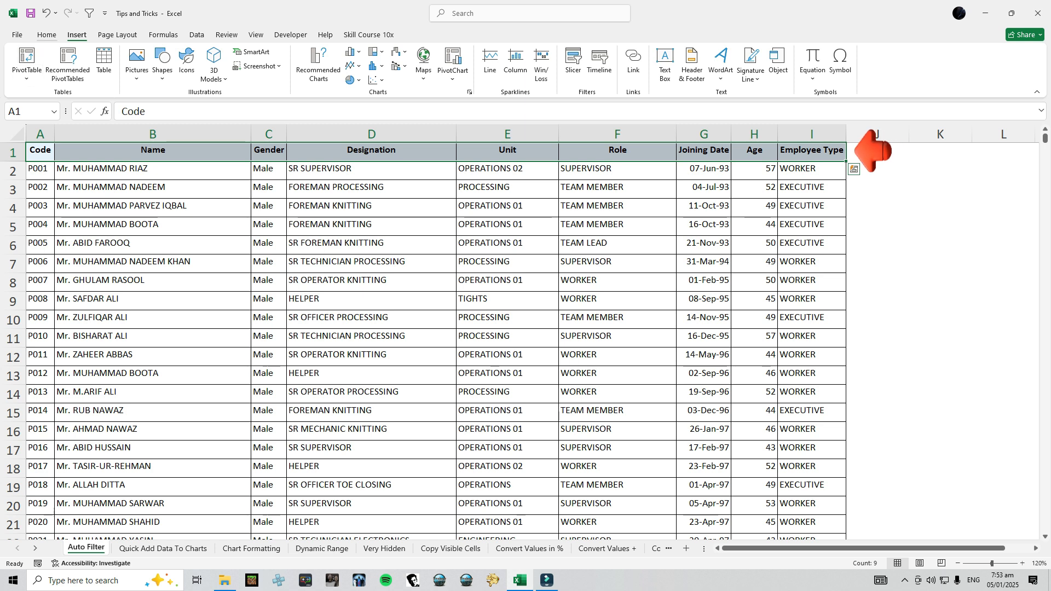
pyautogui.click(47, 35)
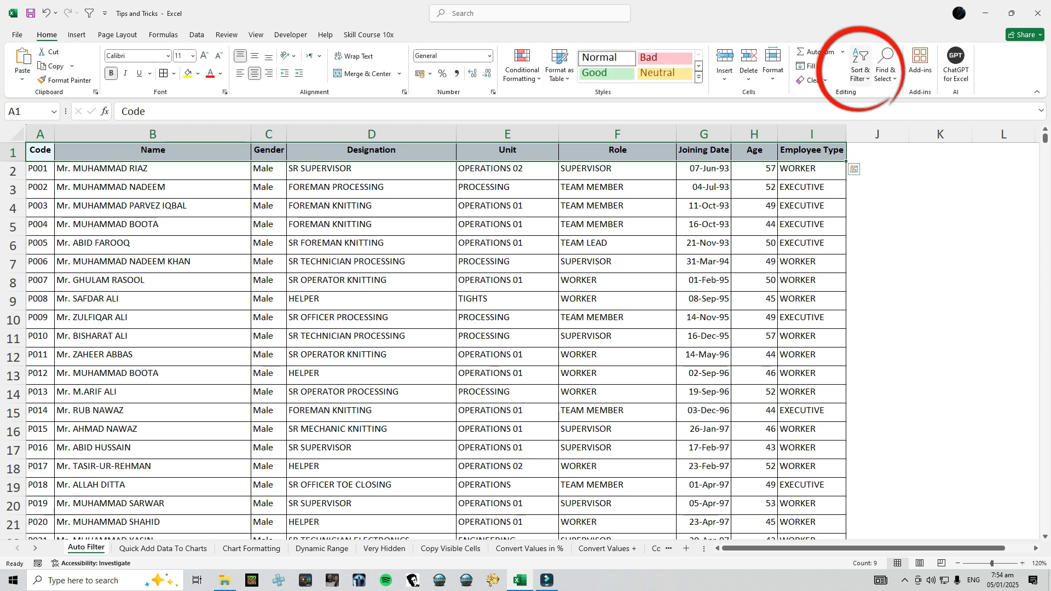
pyautogui.click(860, 71)
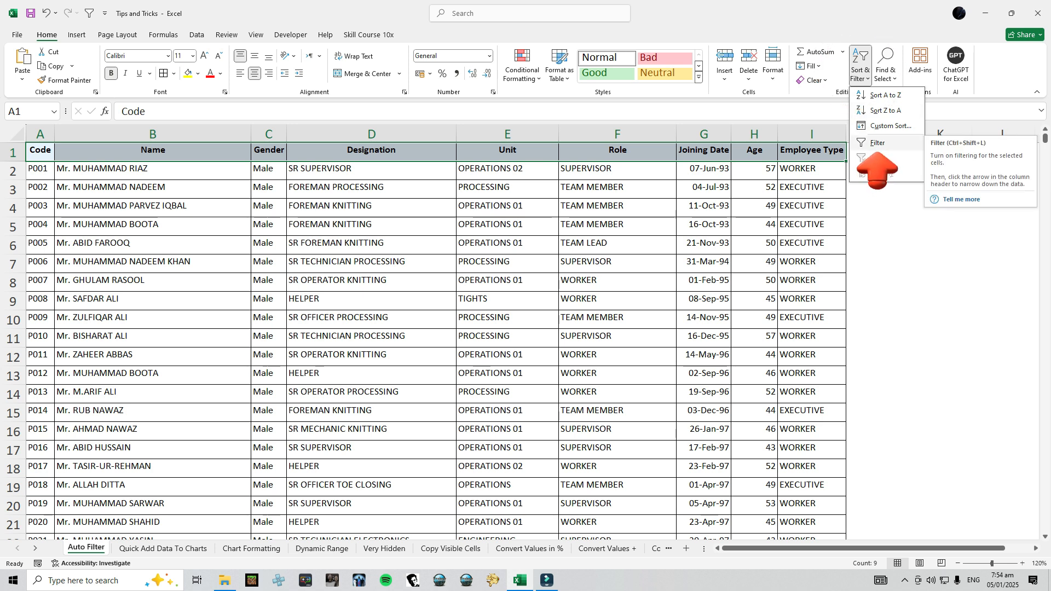
pyautogui.press('Escape')
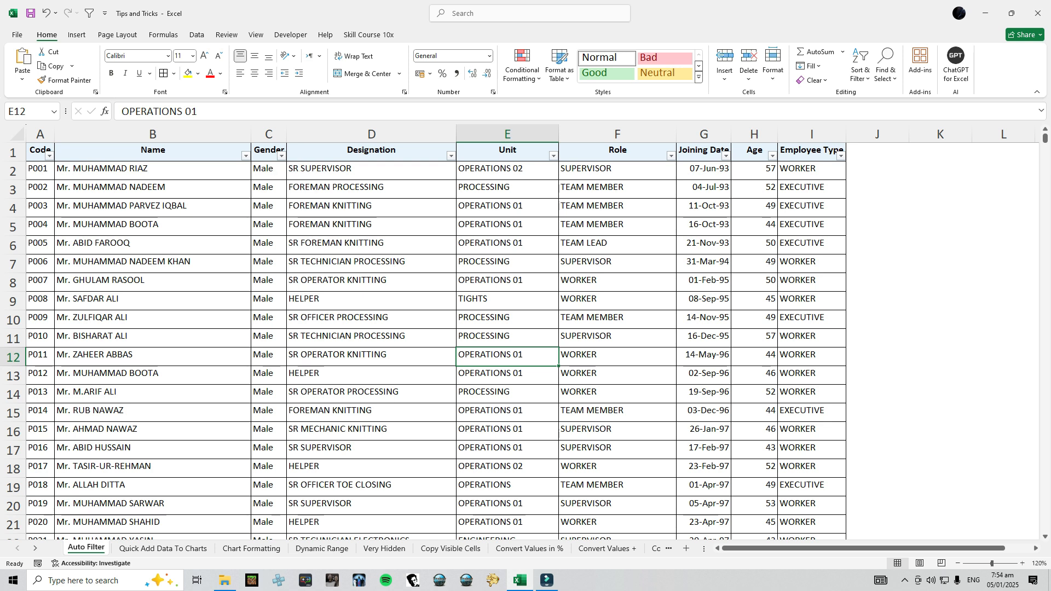
# Filter out the Male entries in the Gender column and restore them.
pyautogui.click(281, 155)
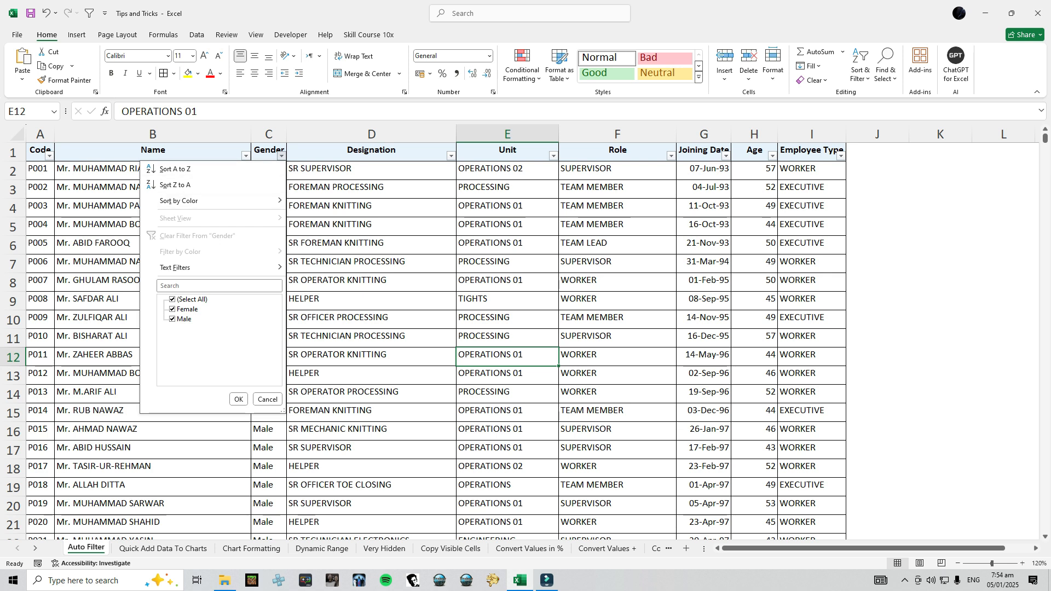
pyautogui.click(172, 319)
pyautogui.click(238, 399)
pyautogui.click(289, 155)
pyautogui.click(179, 319)
pyautogui.click(245, 399)
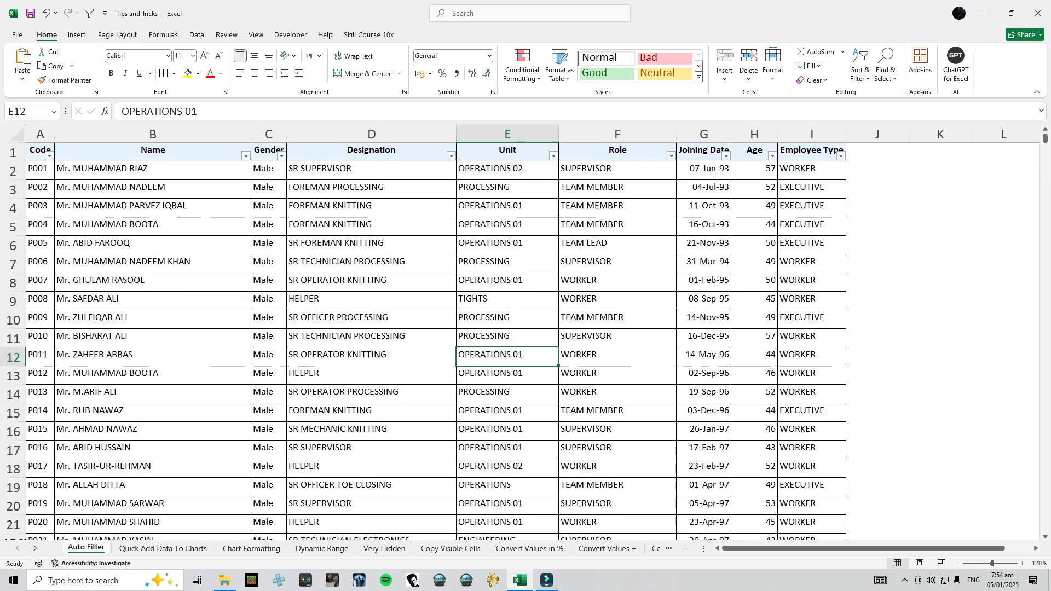
# Filter the list to Male employees by applying AutoFilter from the Gender value in cell C4.
pyautogui.click(268, 244)
pyautogui.click(351, 207)
pyautogui.click(268, 208)
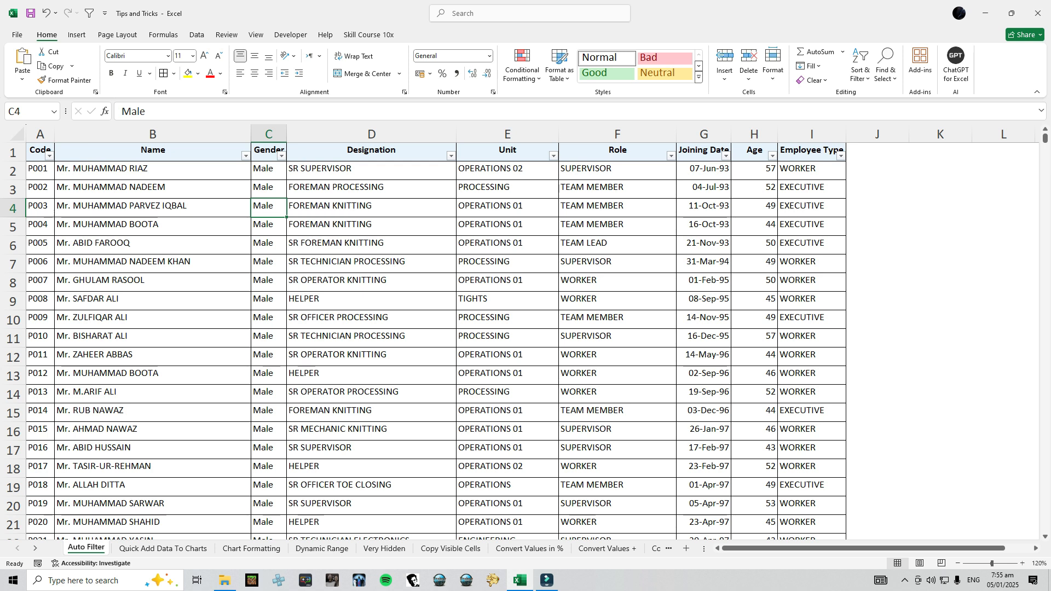
pyautogui.click(89, 13)
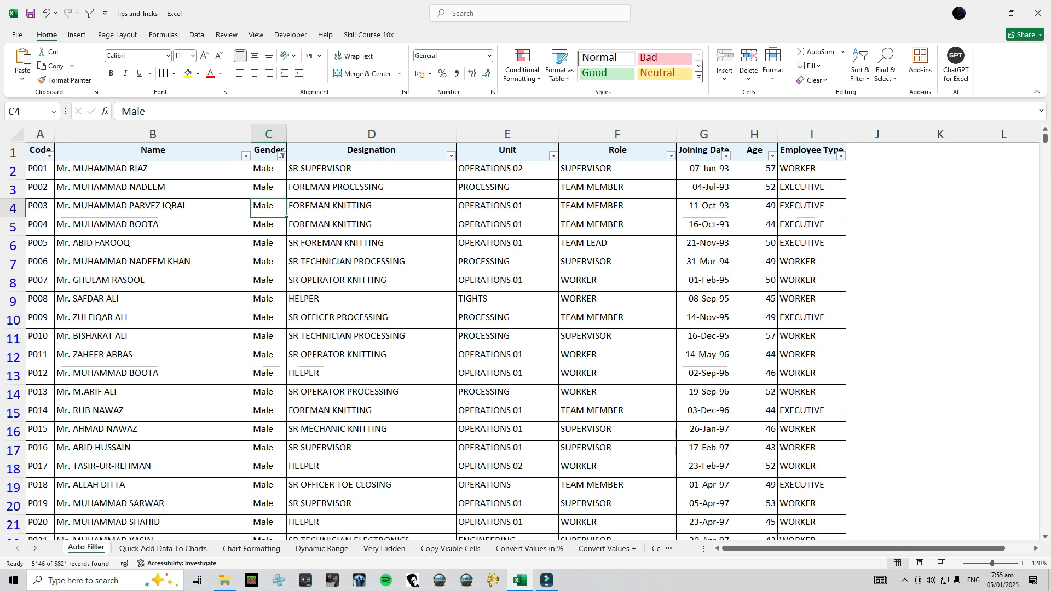
# Remove the Gender filter and turn filtering off for the employee list.
pyautogui.press('alt')
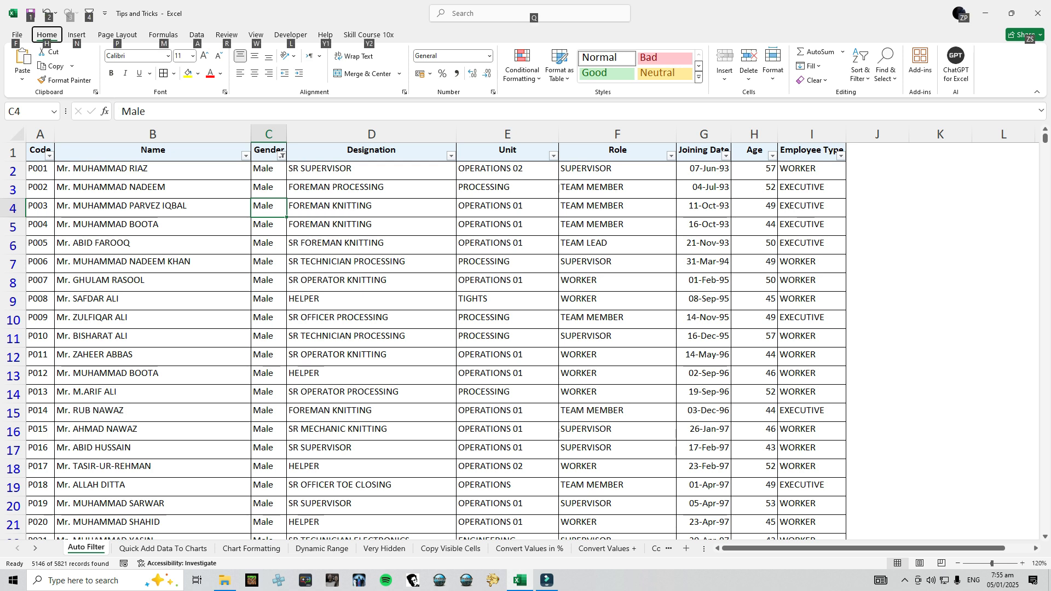
pyautogui.click(371, 151)
pyautogui.hotkey('ctrl', 'shift', 'l')
# Filter the list to the WORKER role by applying AutoFilter from cell F8.
pyautogui.click(153, 282)
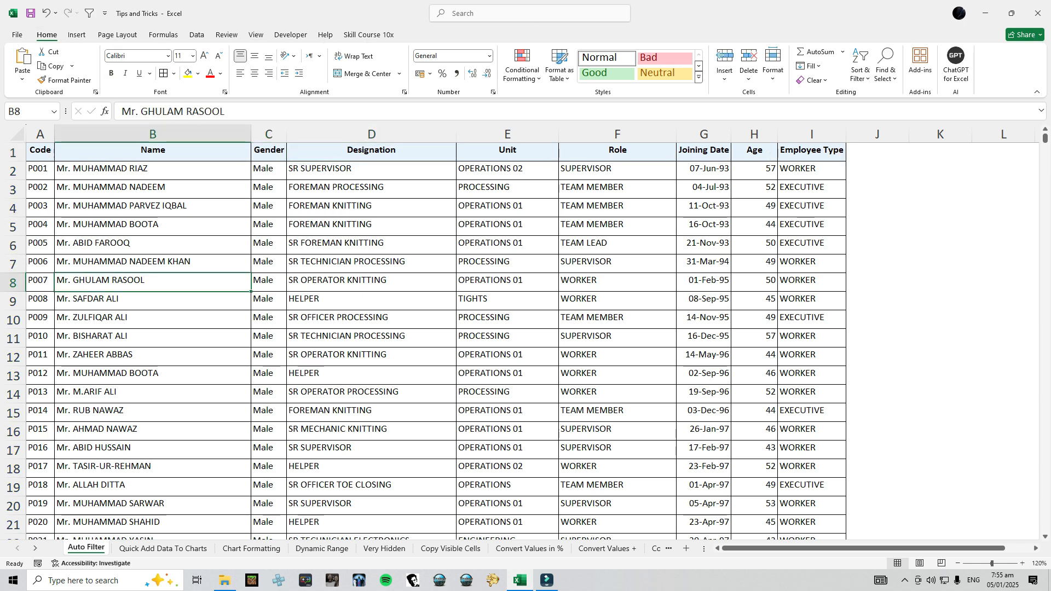
pyautogui.click(617, 282)
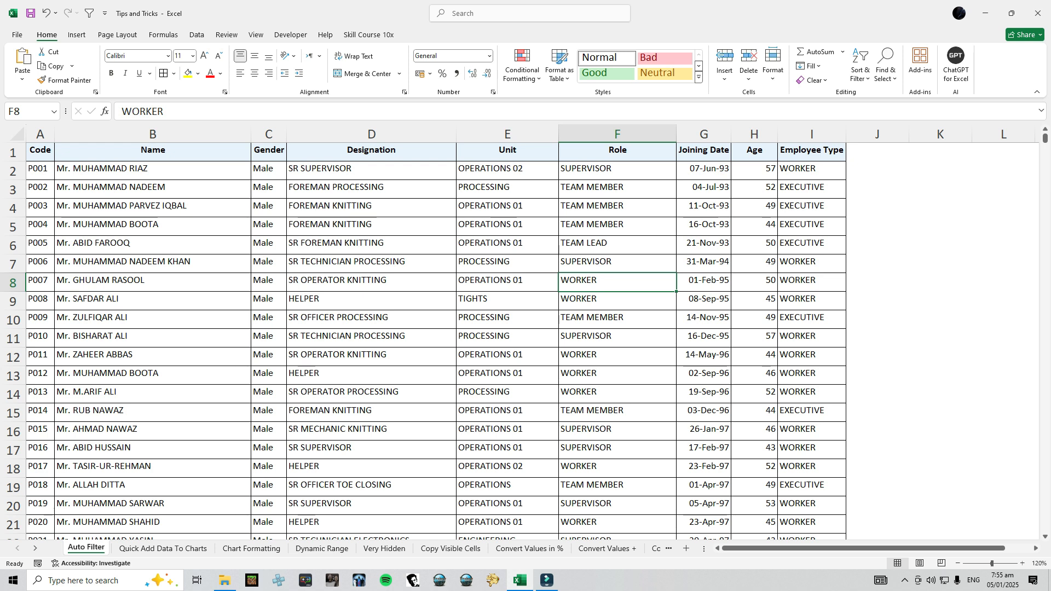
pyautogui.hotkey('alt', '4')
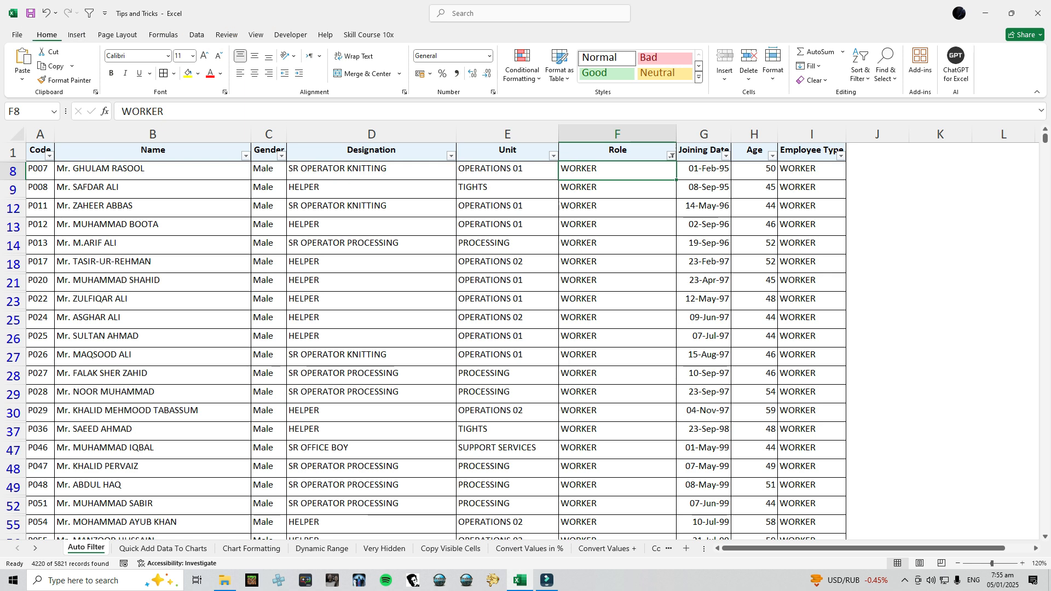
# Open the Excel options for customizing the Quick Access Toolbar.
pyautogui.click(17, 35)
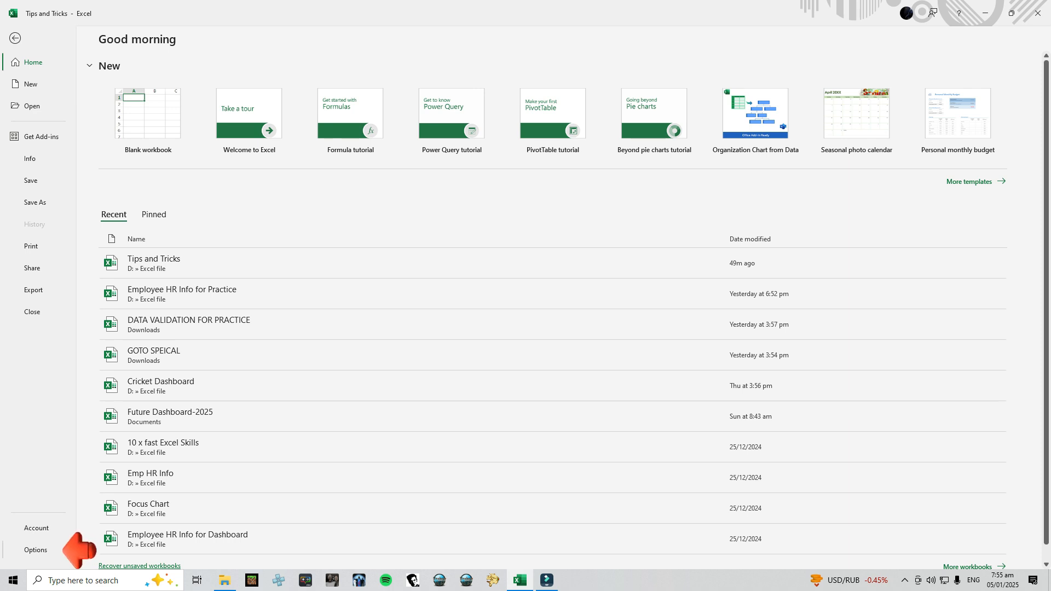
pyautogui.click(35, 550)
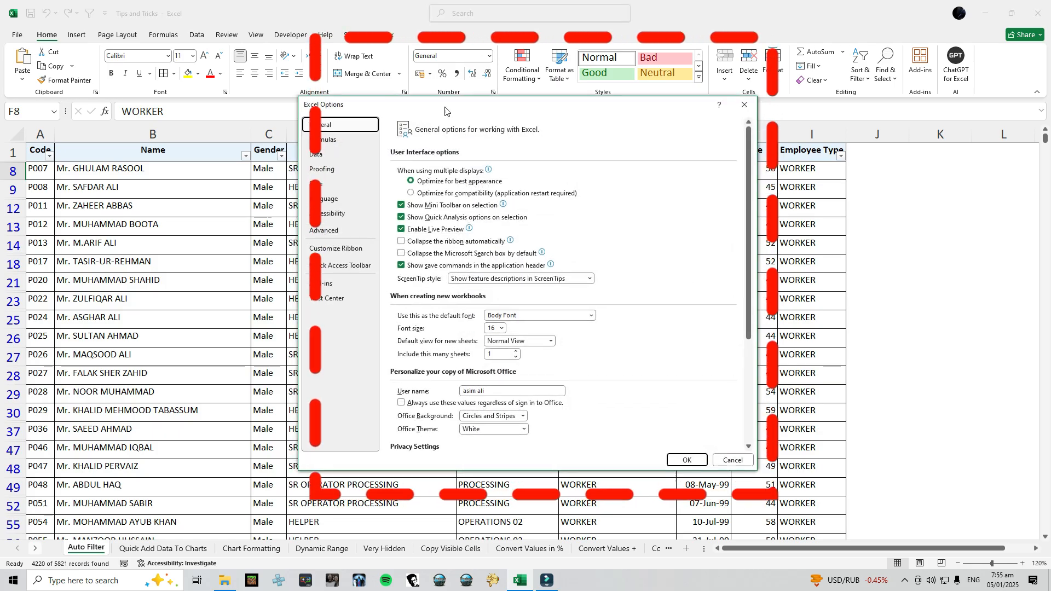
pyautogui.moveTo(445, 111); pyautogui.dragTo(462, 81)
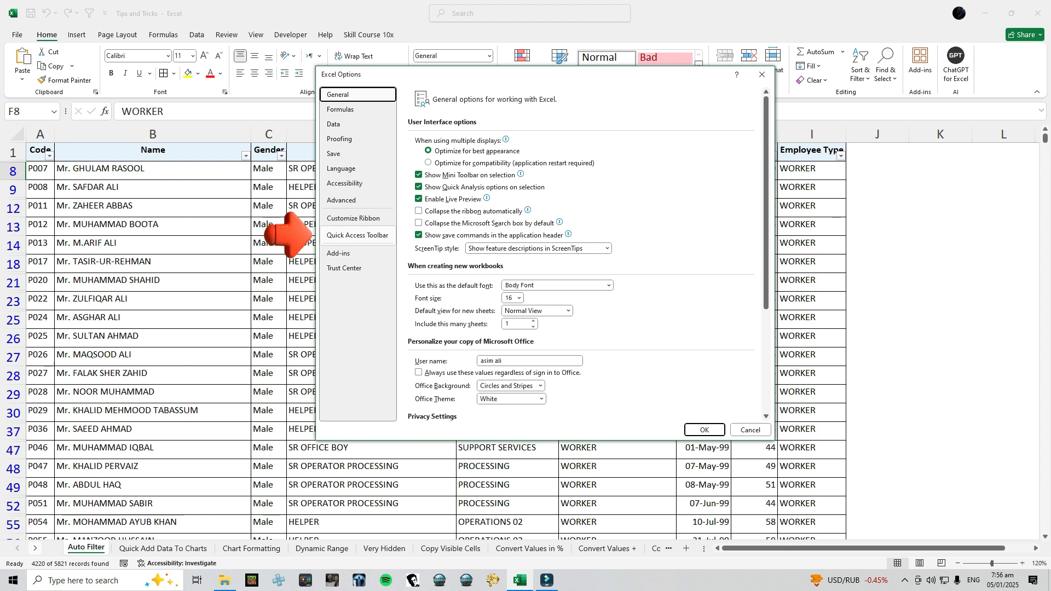
pyautogui.click(357, 235)
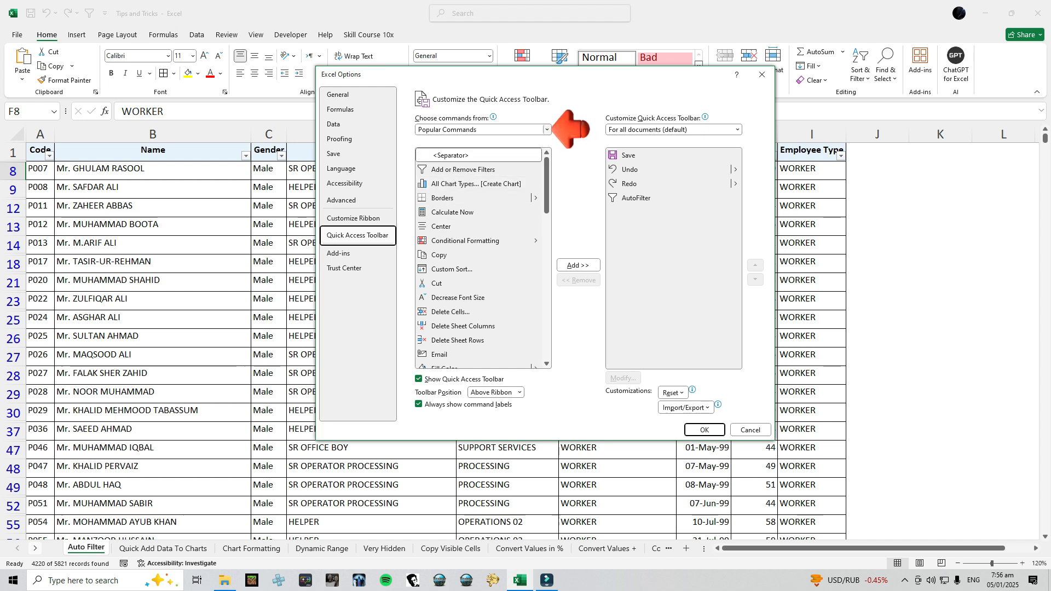
# List the Commands Not in the Ribbon, locate and select AutoFilter among them, and close the options.
pyautogui.click(547, 129)
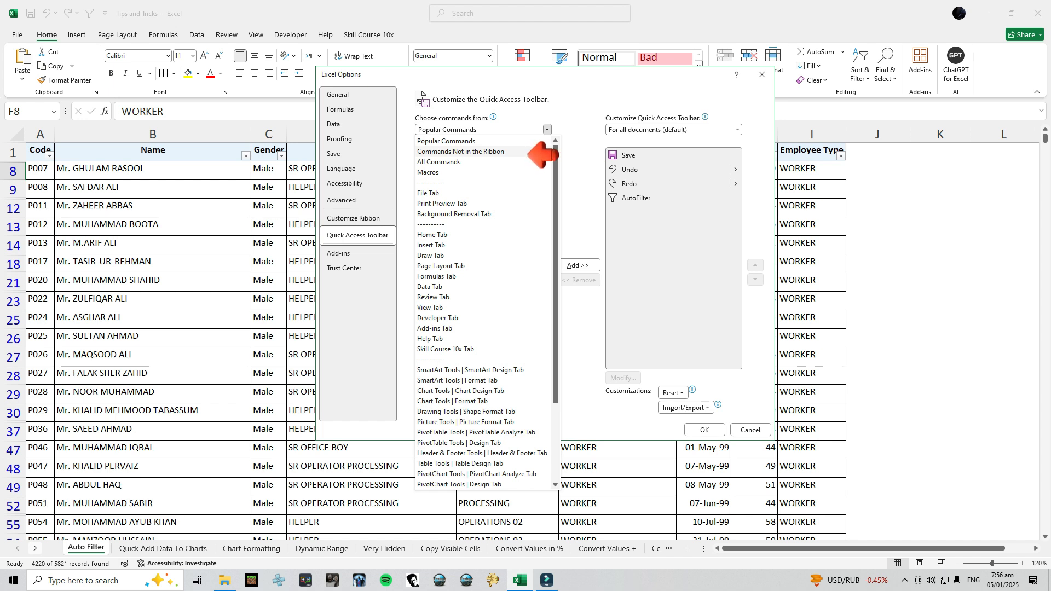
pyautogui.click(460, 152)
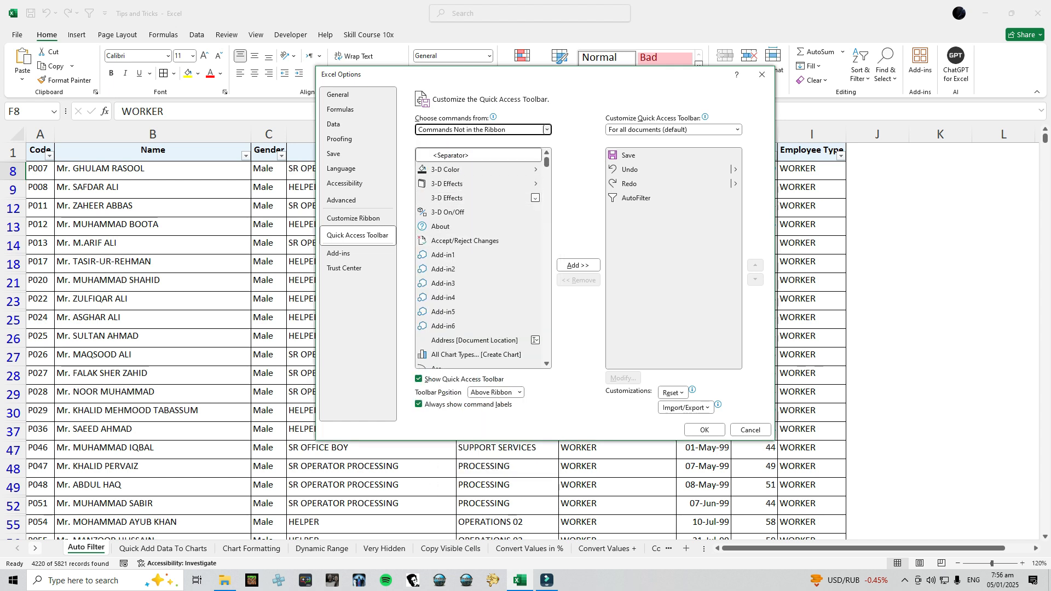
pyautogui.scroll(-1, 471, 213)
pyautogui.scroll(-4, 479, 257)
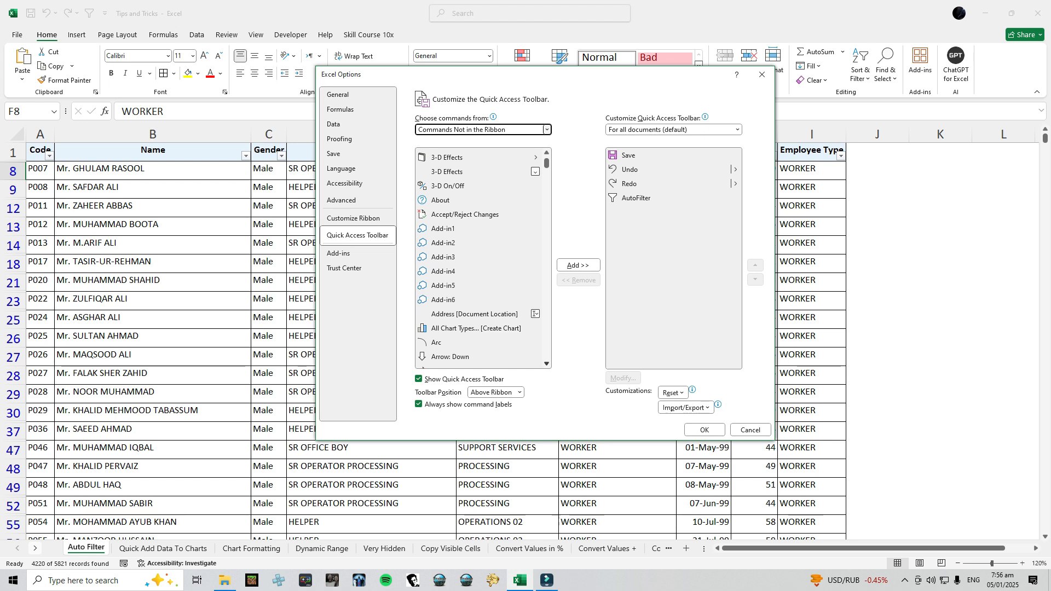
pyautogui.scroll(-2, 479, 257)
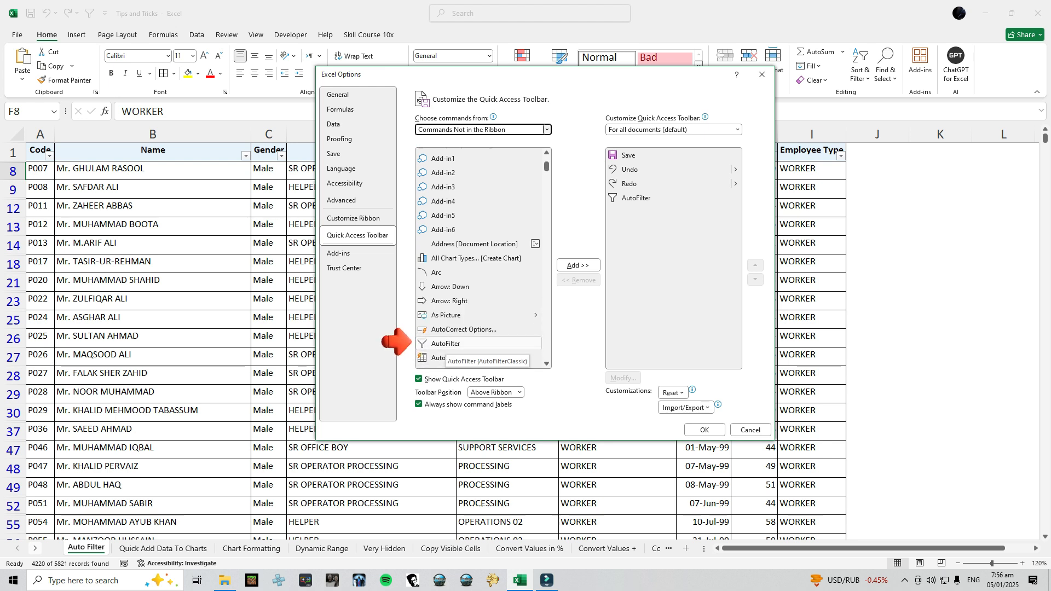
pyautogui.click(445, 343)
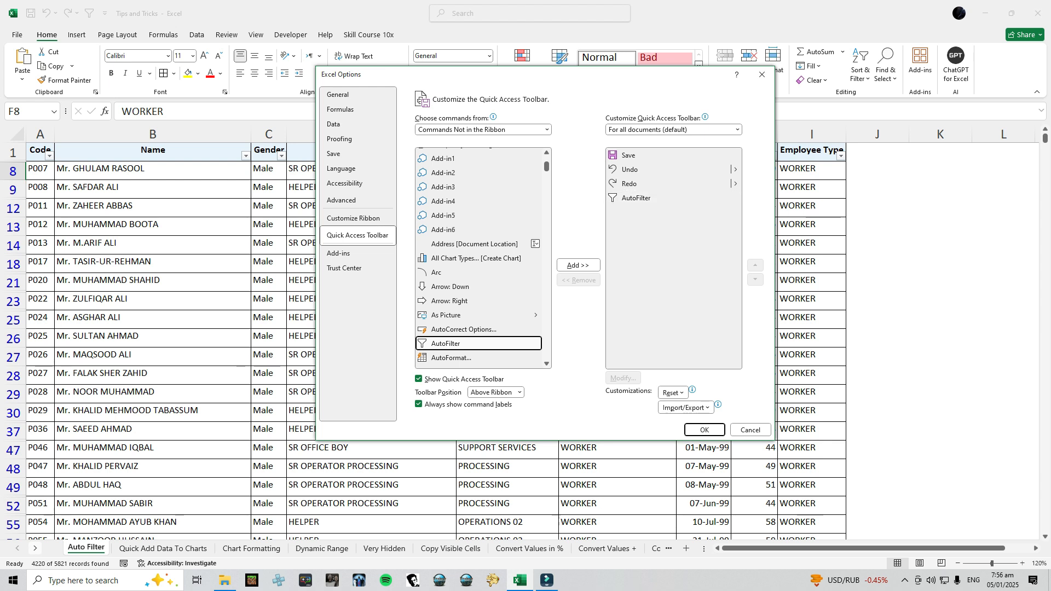
pyautogui.press('Return')
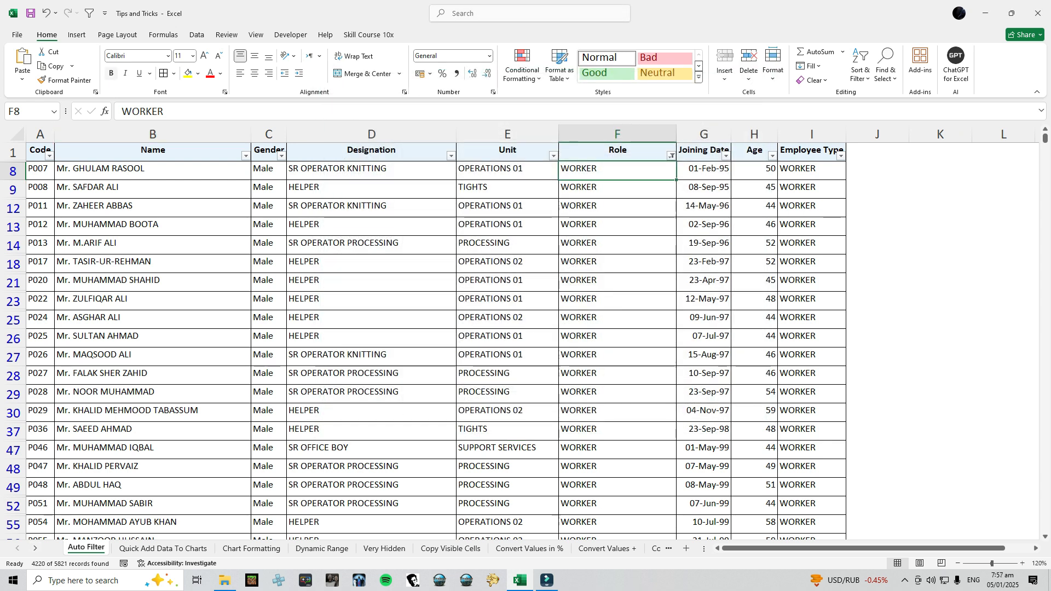
# Remove the WORKER filter from the Role column and turn filtering off.
pyautogui.press('alt')
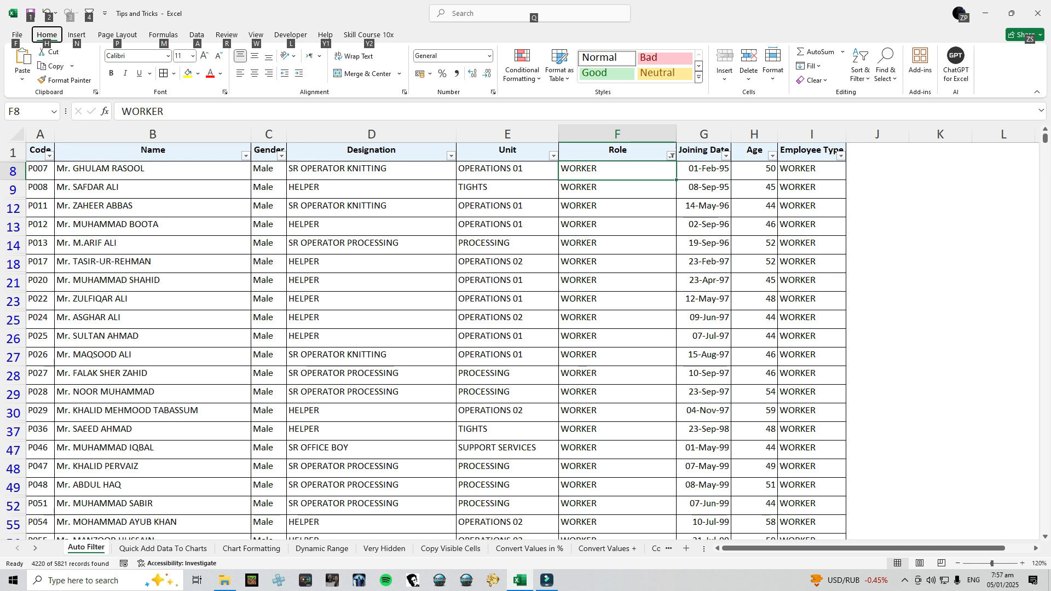
pyautogui.press('Escape')
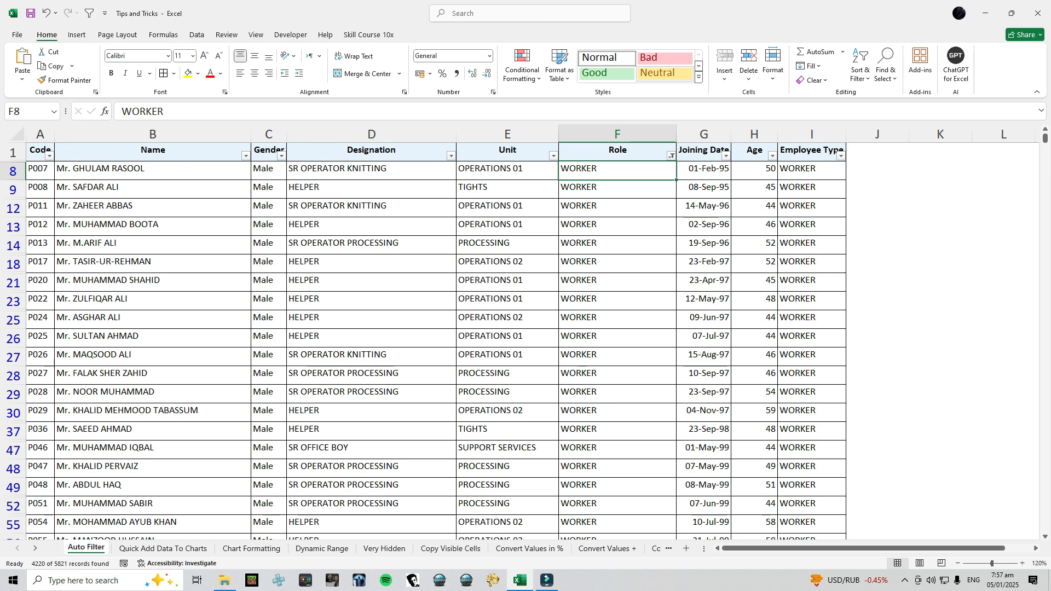
pyautogui.click(617, 245)
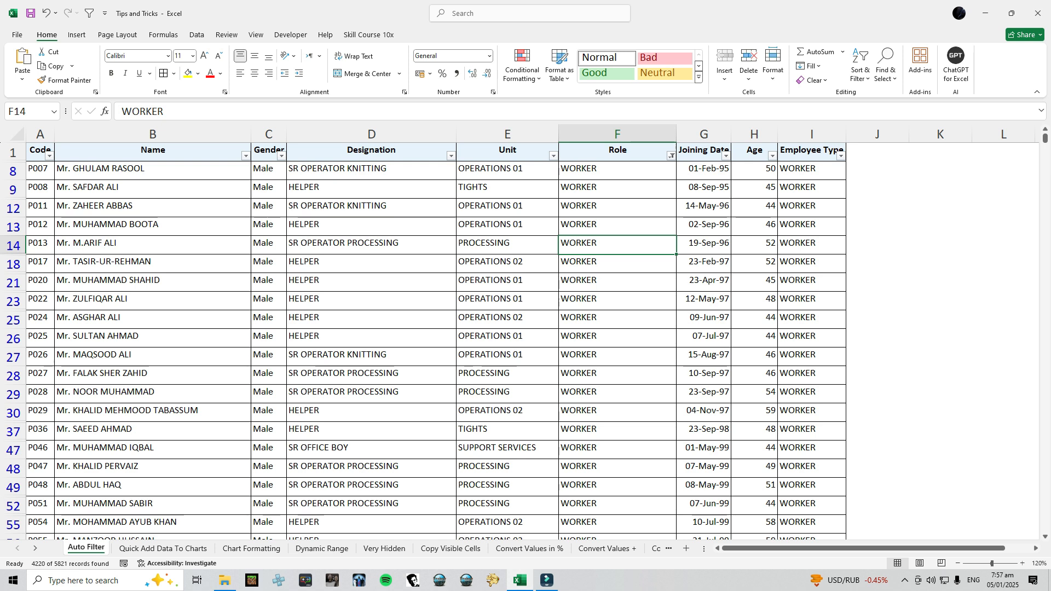
pyautogui.hotkey('ctrl', 'shift', 'l')
# Filter the list to the SUPERVISOR role by applying AutoFilter from cell F2.
pyautogui.click(617, 170)
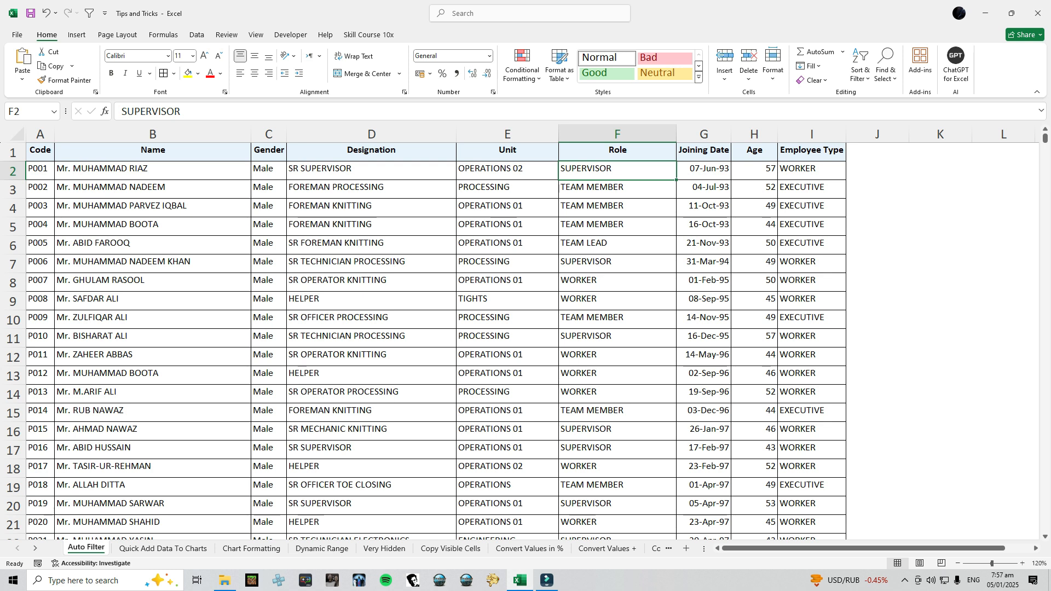
pyautogui.press('alt')
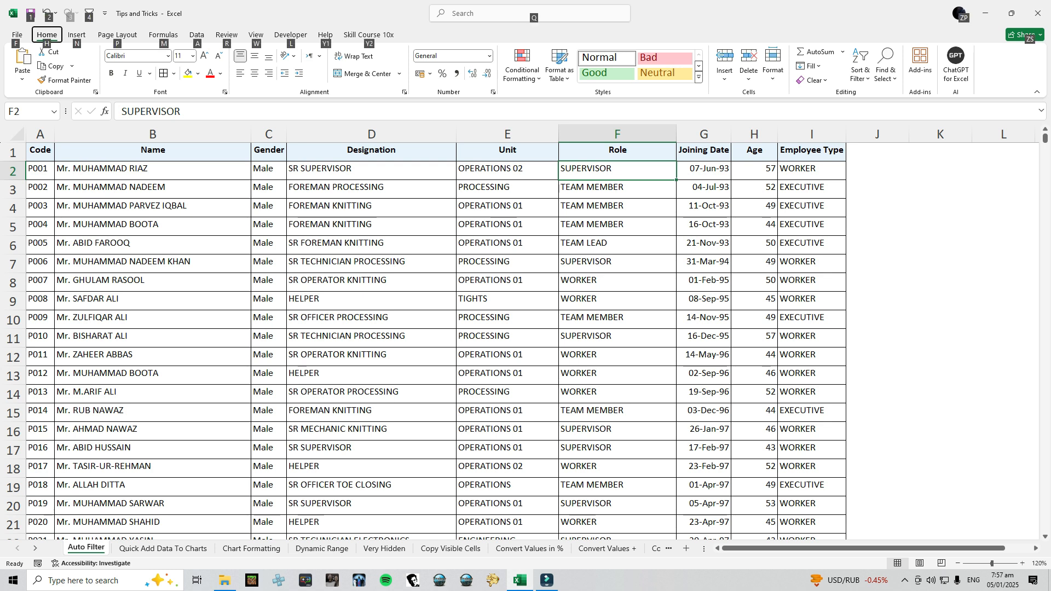
pyautogui.press('4')
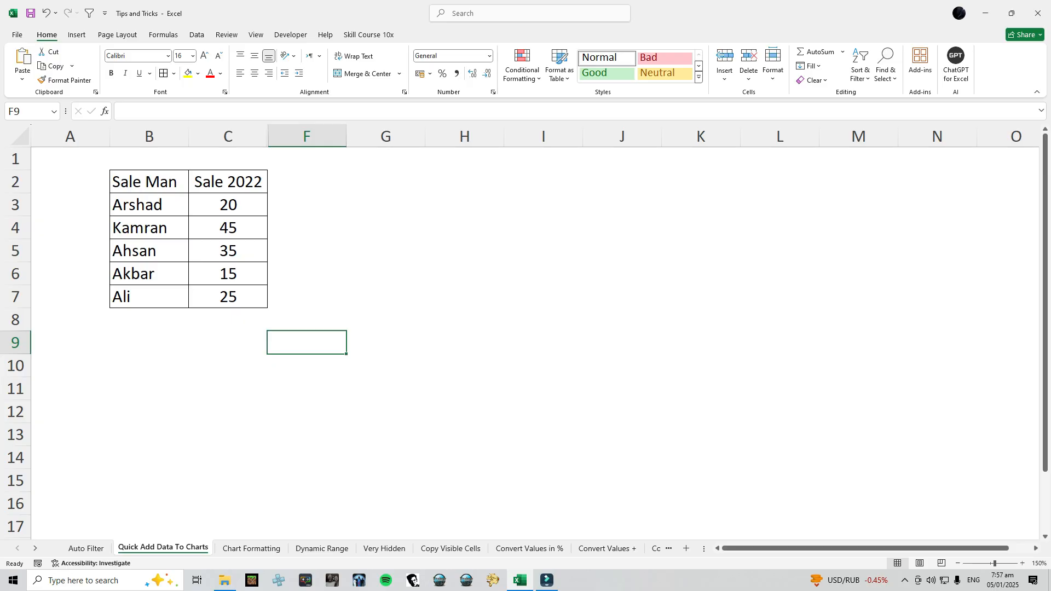
# On the Quick Add Data To Charts sheet, create a default column chart from B2:C7 and shift it away from the table.
pyautogui.moveTo(149, 181); pyautogui.dragTo(228, 275)
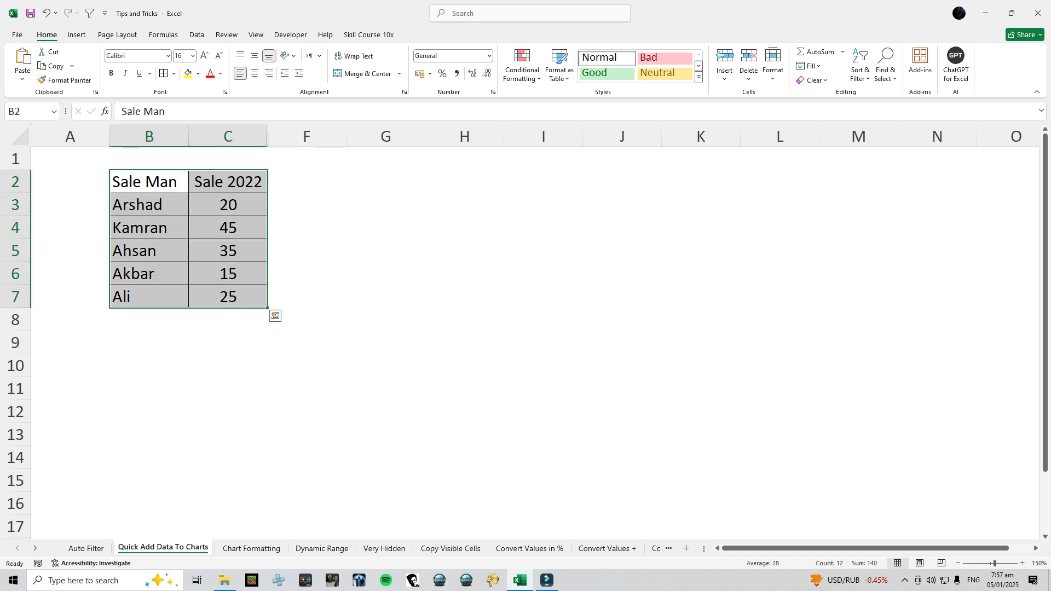
pyautogui.hotkey('alt', 'F1')
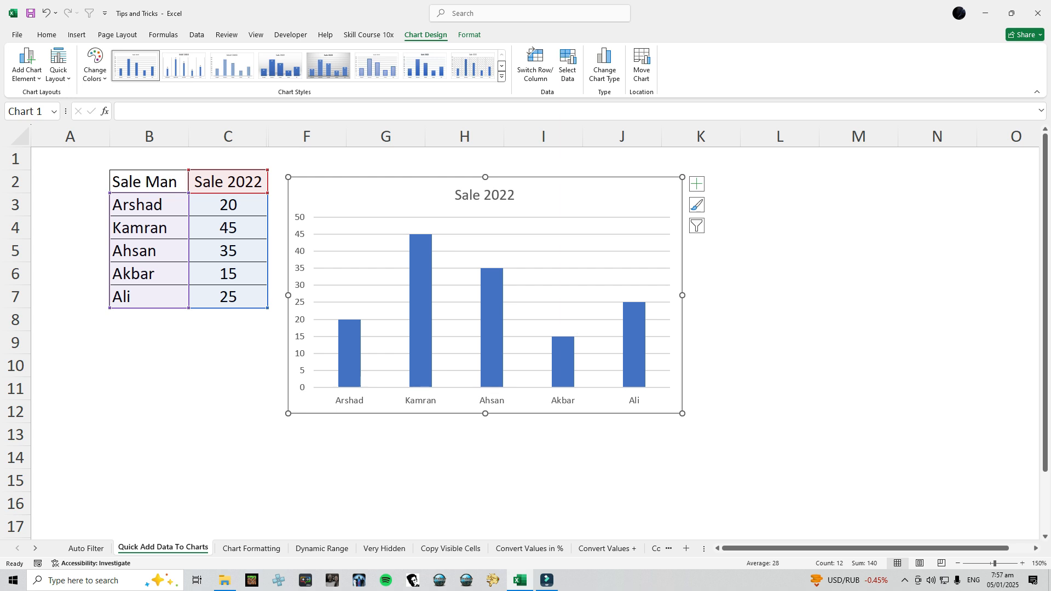
pyautogui.moveTo(575, 193); pyautogui.dragTo(622, 184)
# Unhide columns D and E and move the chart closer to the expanded sales table.
pyautogui.moveTo(228, 136); pyautogui.dragTo(280, 137)
pyautogui.rightClick(279, 138)
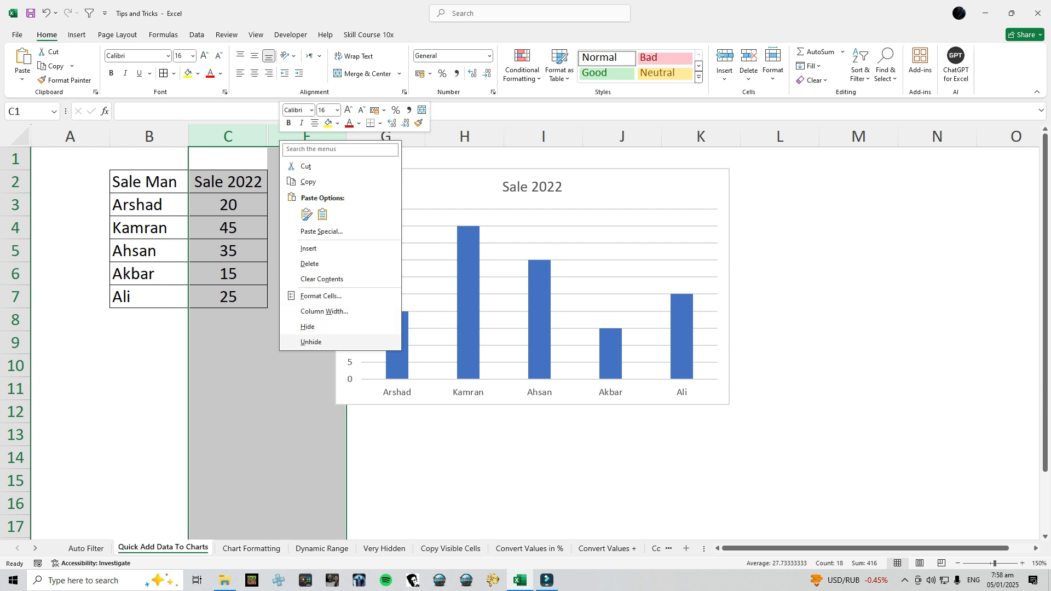
pyautogui.click(311, 342)
pyautogui.moveTo(580, 189); pyautogui.dragTo(535, 181)
pyautogui.click(306, 388)
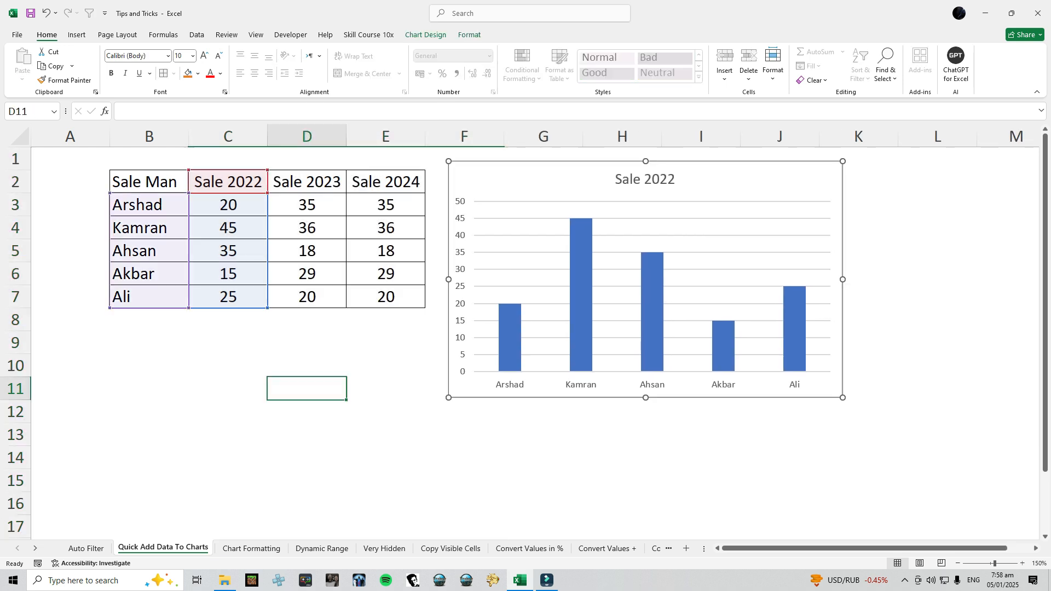
# Review the Sale 2022, Sale 2023 and Sale 2024 columns in turn, and select the chart to check its source range.
pyautogui.moveTo(227, 182); pyautogui.dragTo(228, 296)
pyautogui.moveTo(307, 182); pyautogui.dragTo(306, 297)
pyautogui.moveTo(385, 182); pyautogui.dragTo(385, 296)
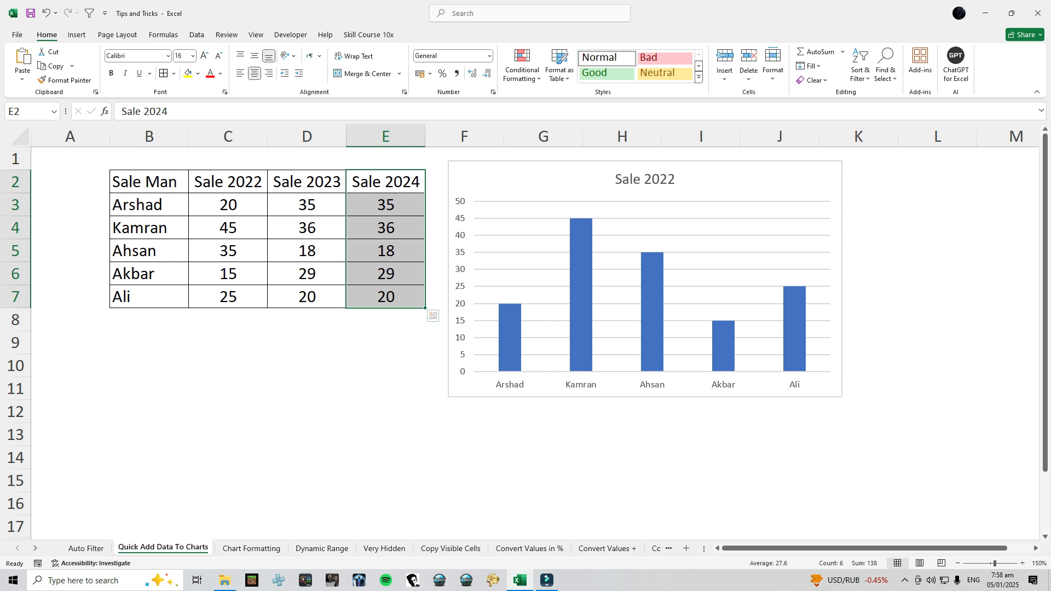
pyautogui.click(711, 182)
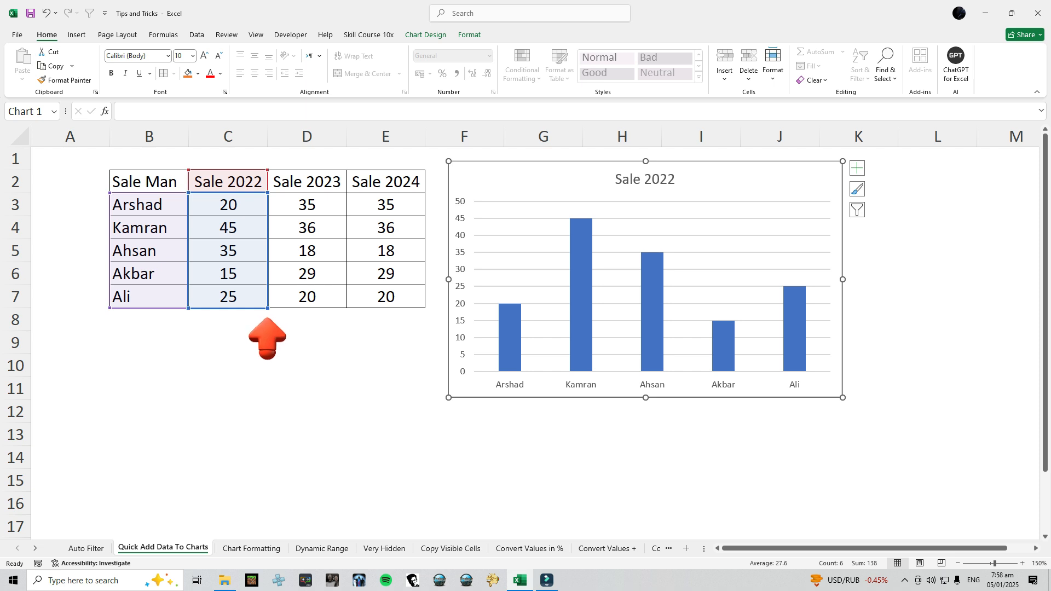
# Try extending the chart's source range to cover the Sale 2023 and Sale 2024 columns, and undo the extension.
pyautogui.moveTo(268, 308); pyautogui.dragTo(426, 308)
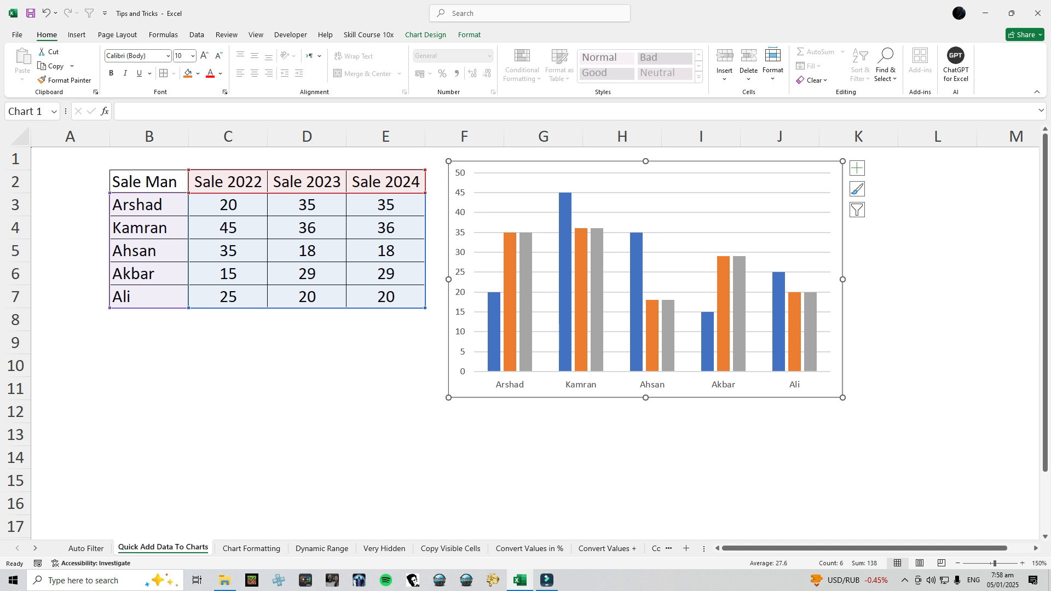
pyautogui.hotkey('ctrl', 'z')
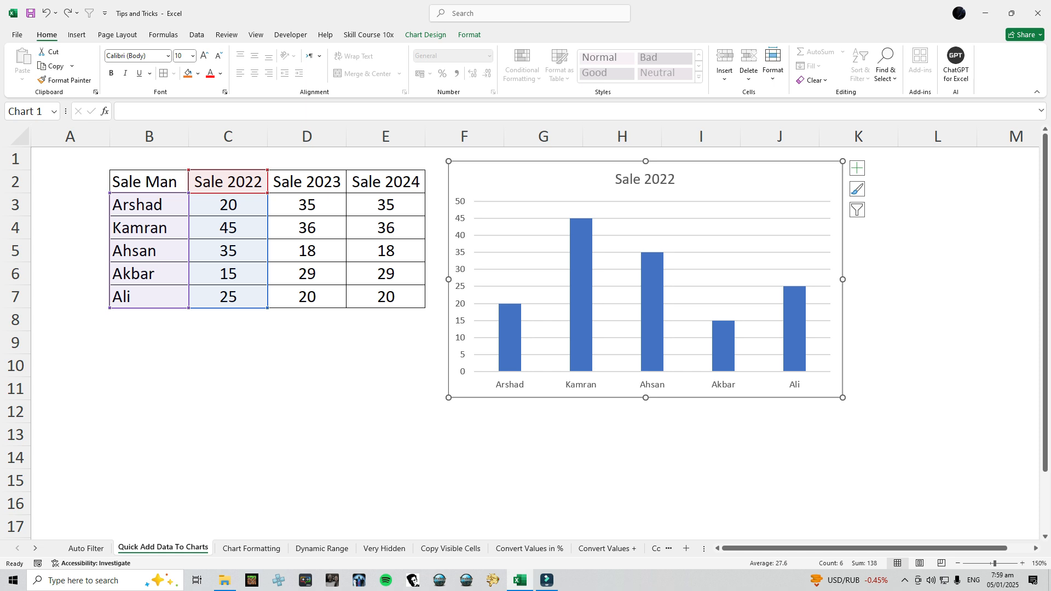
# Copy the Sale 2024 column, E2:E7, and paste it into the Sale 2022 chart as a new series.
pyautogui.moveTo(386, 181); pyautogui.dragTo(386, 297)
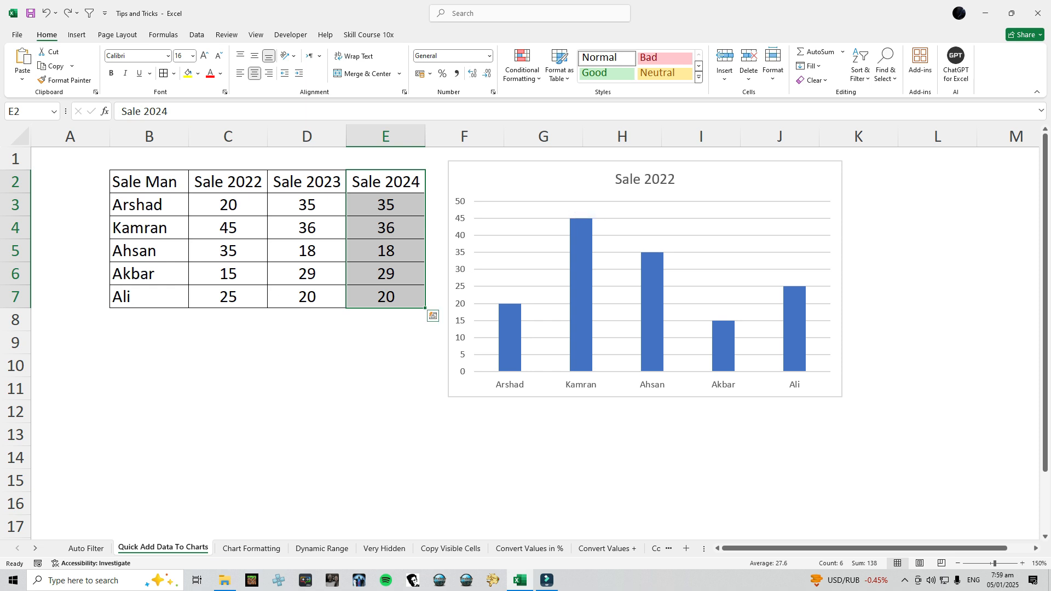
pyautogui.moveTo(385, 182); pyautogui.dragTo(385, 296)
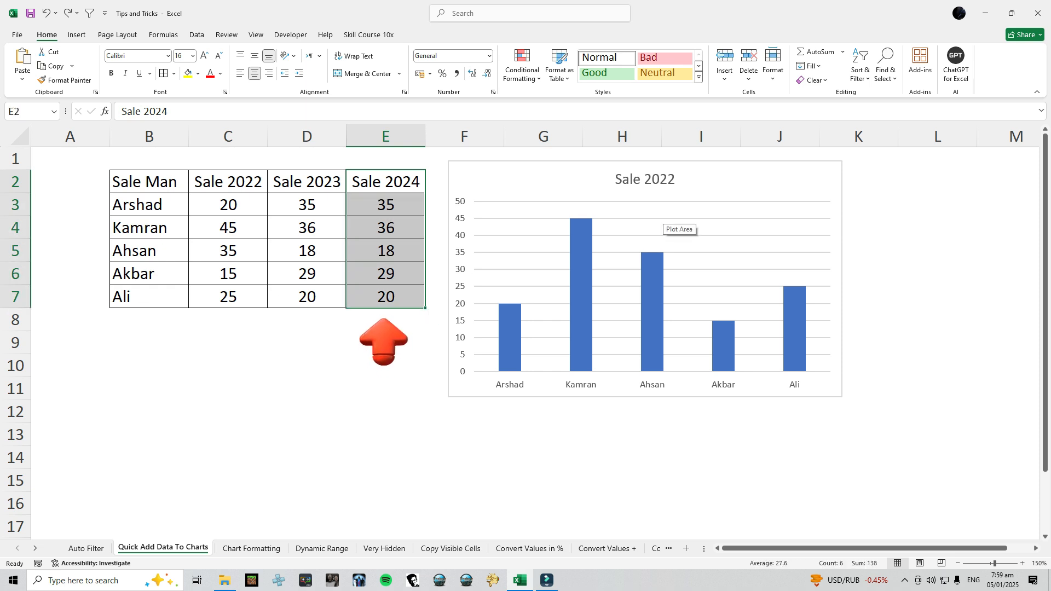
pyautogui.hotkey('ctrl', 'c')
pyautogui.hotkey('ctrl', 'q')
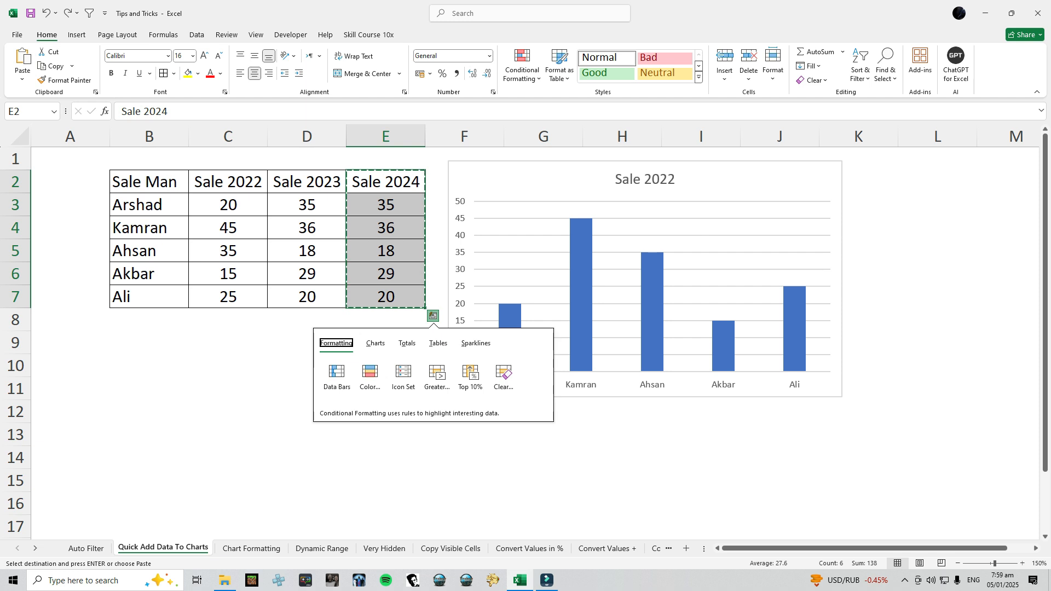
pyautogui.click(663, 220)
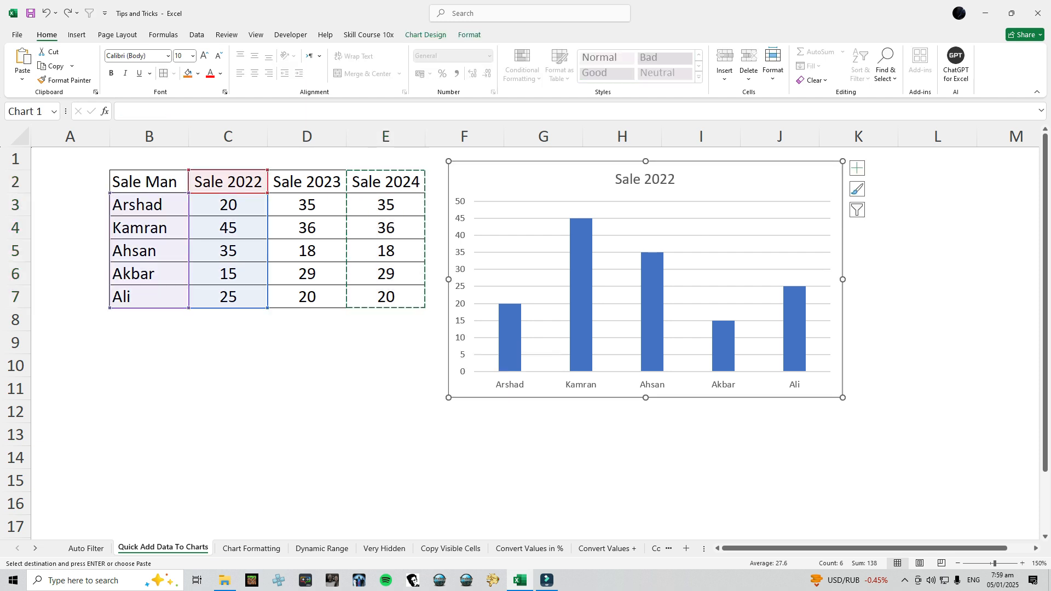
pyautogui.hotkey('ctrl', 'v')
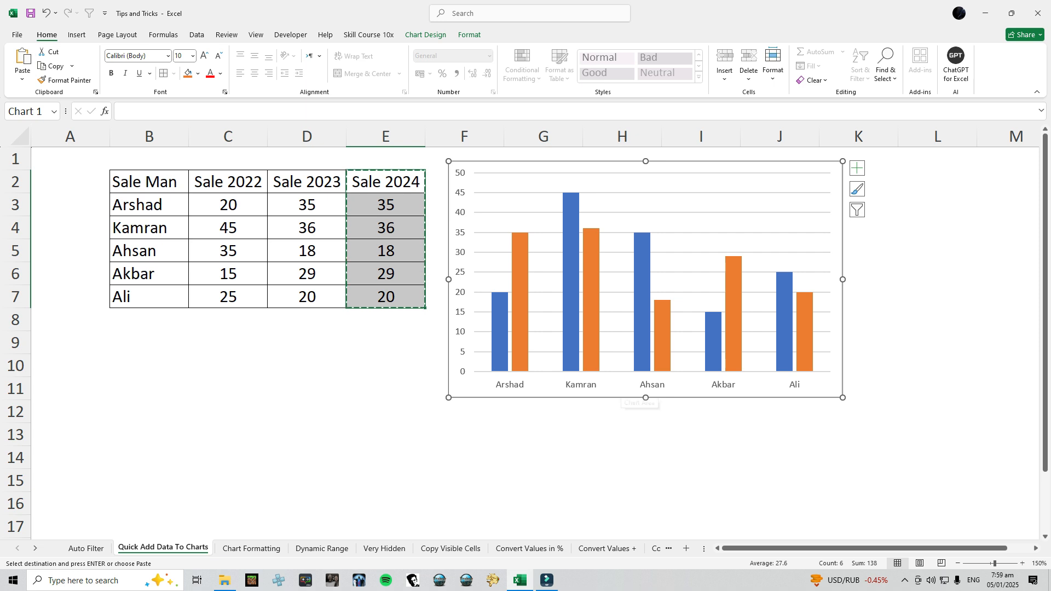
# Add data labels to both the Sale 2022 and Sale 2024 series, and clear the chart selection and copy mode.
pyautogui.rightClick(499, 319)
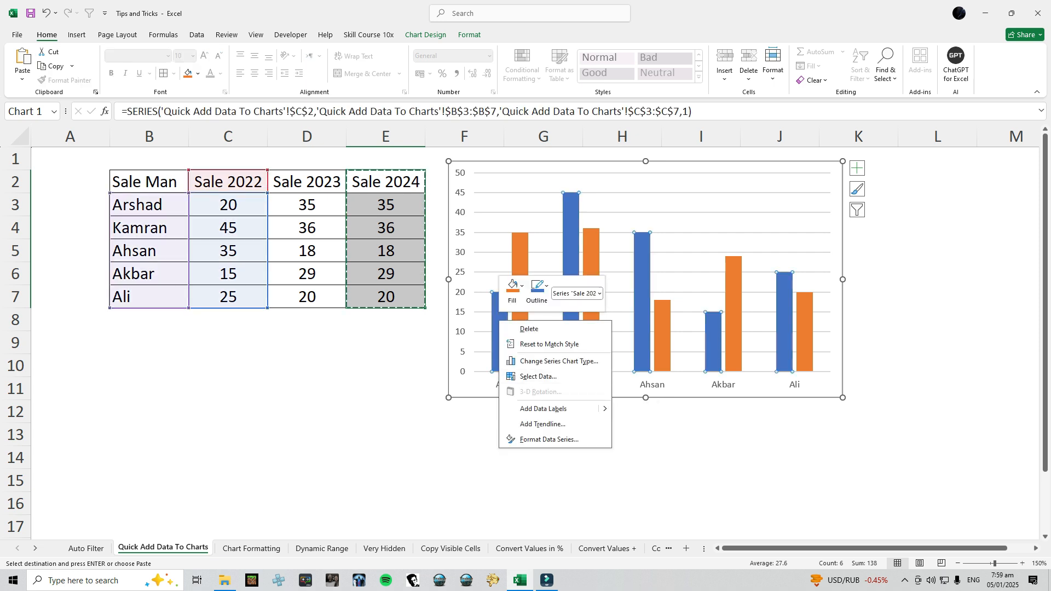
pyautogui.click(543, 408)
pyautogui.rightClick(520, 267)
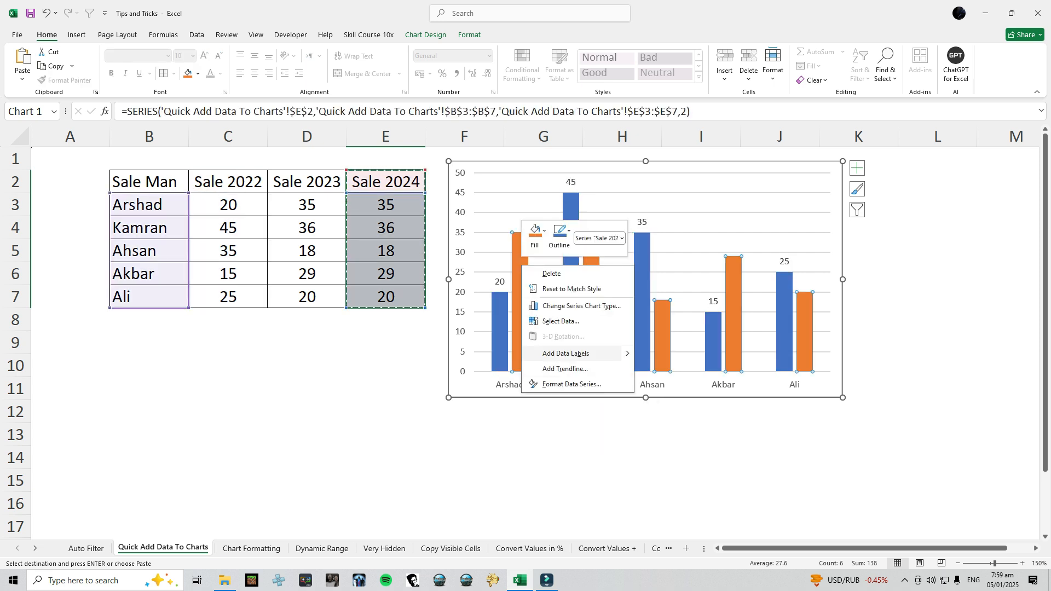
pyautogui.click(565, 353)
pyautogui.click(385, 342)
pyautogui.press('Escape')
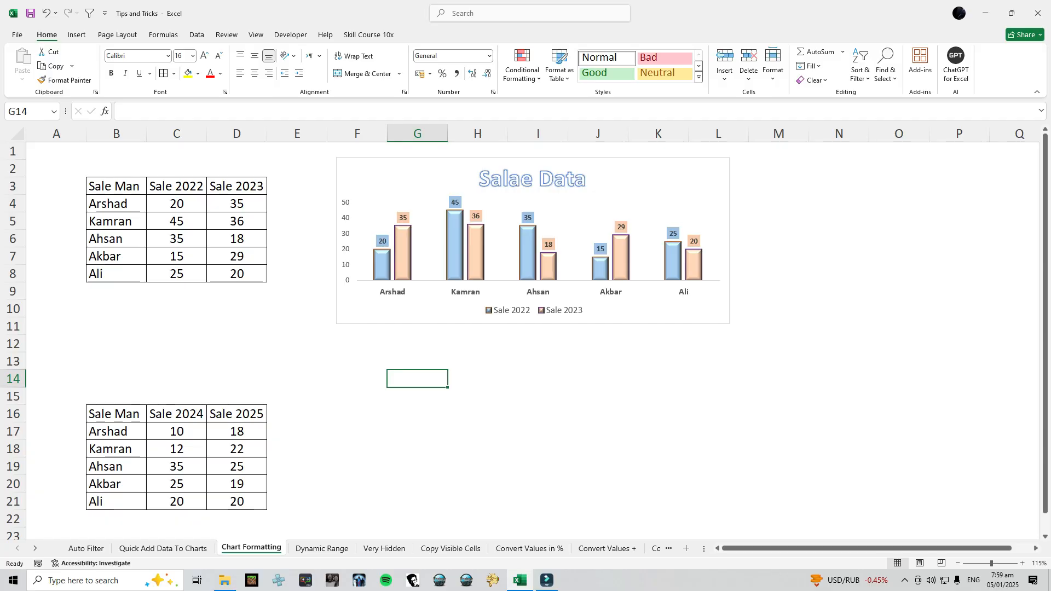
# On the Chart Formatting sheet, move the formatted Salae Data chart closer to the upper sales table.
pyautogui.moveTo(399, 177); pyautogui.dragTo(373, 173)
pyautogui.click(357, 344)
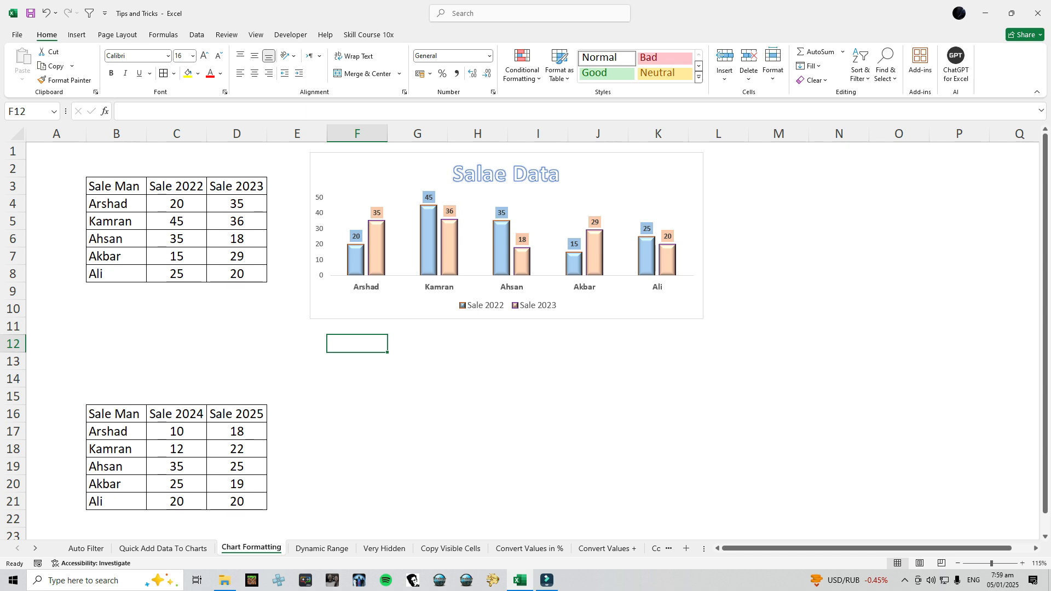
pyautogui.click(485, 306)
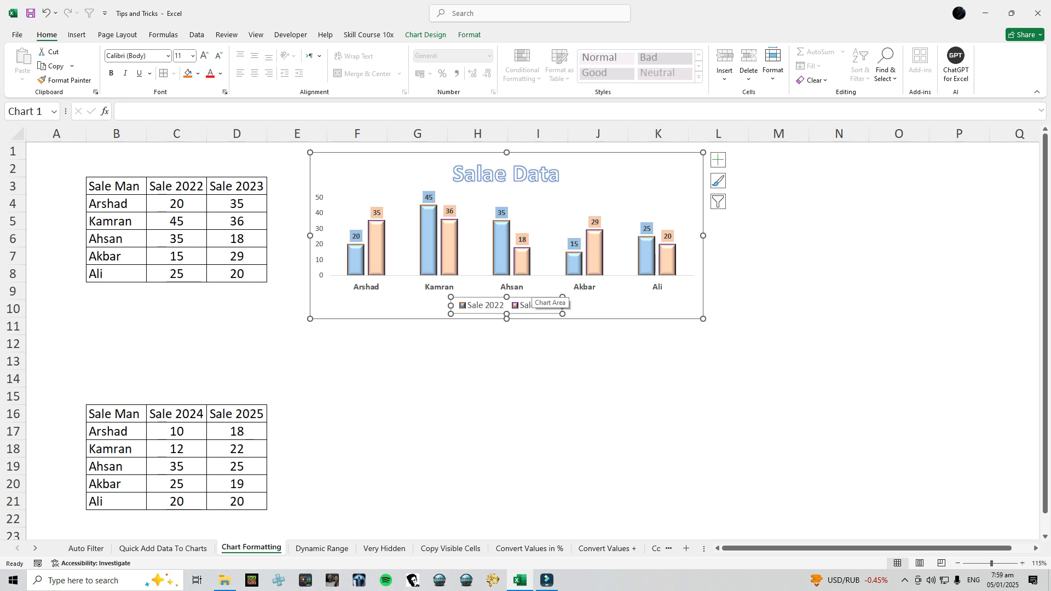
# Insert a clustered column chart from B16:D21, place it beneath the Salae Data chart and widen it to match.
pyautogui.moveTo(116, 413); pyautogui.dragTo(238, 502)
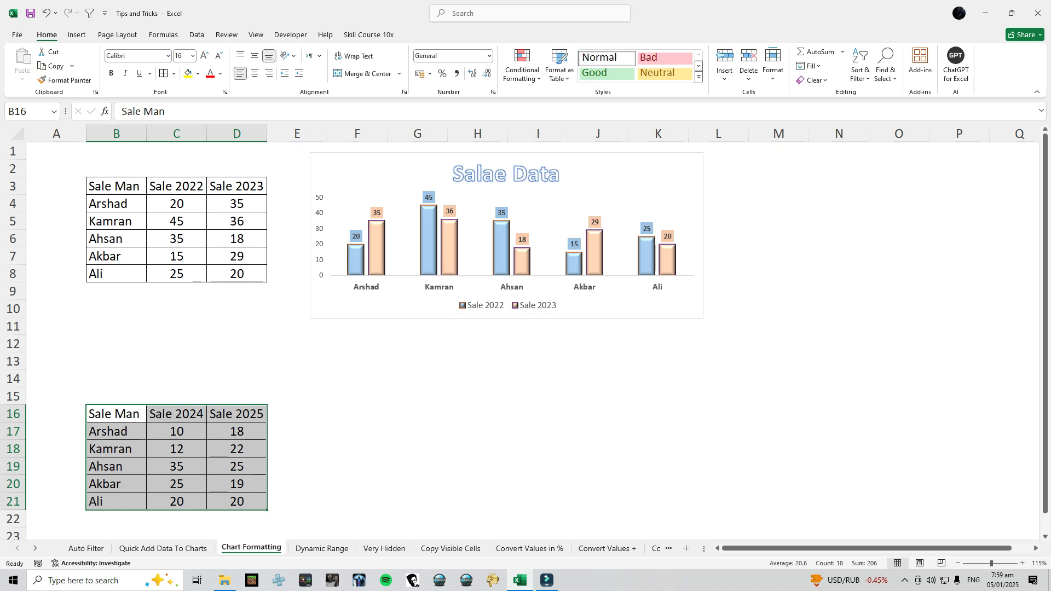
pyautogui.click(77, 34)
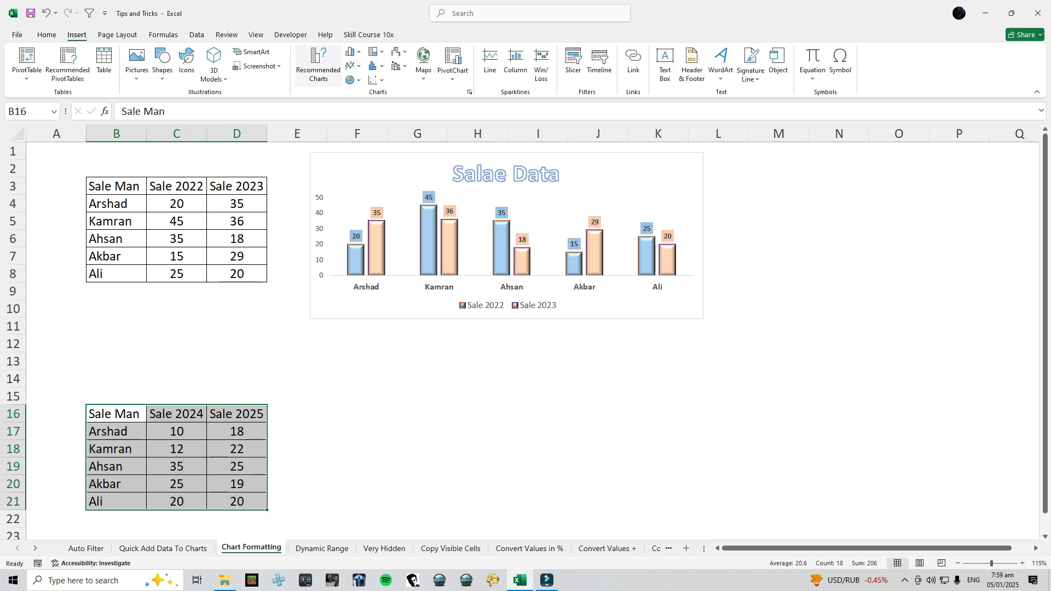
pyautogui.click(353, 52)
pyautogui.click(363, 88)
pyautogui.moveTo(449, 264); pyautogui.dragTo(381, 358)
pyautogui.moveTo(614, 434); pyautogui.dragTo(703, 434)
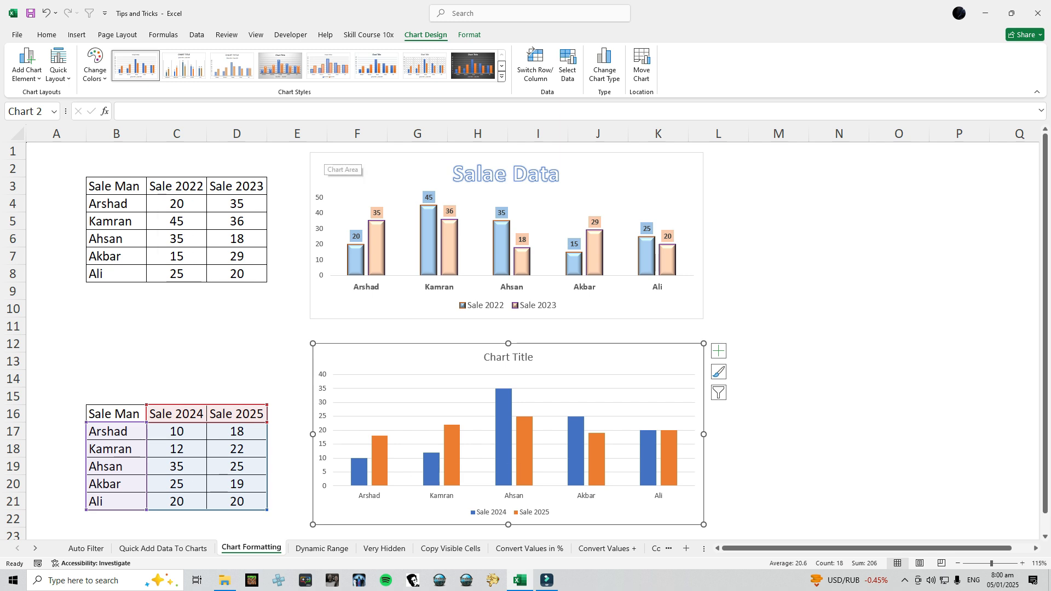
# Copy the Salae Data chart and apply only its formats to the Sale 2024 and Sale 2025 chart with Paste Special.
pyautogui.click(320, 160)
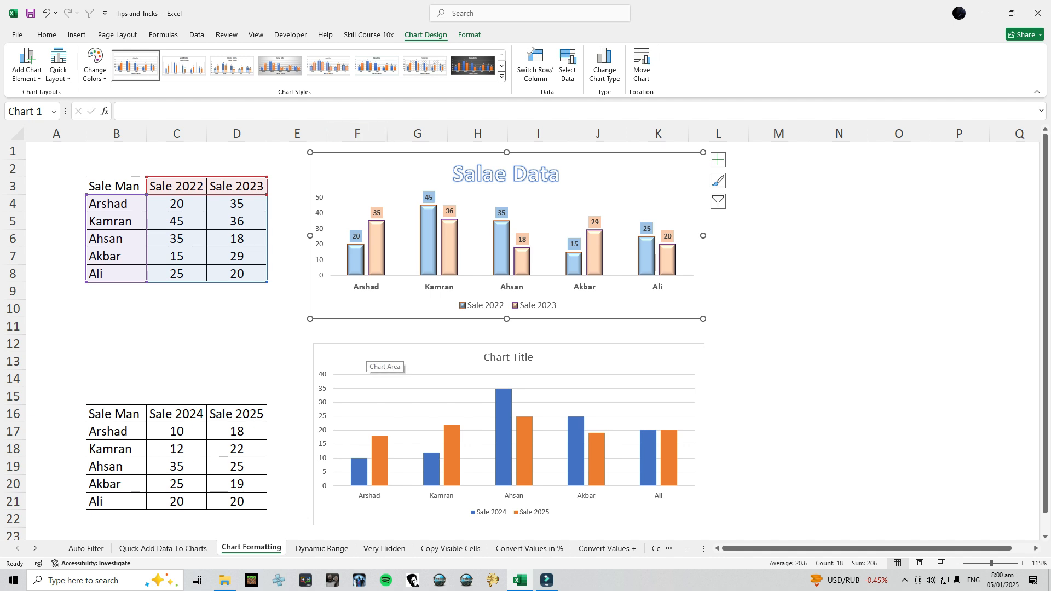
pyautogui.rightClick(370, 354)
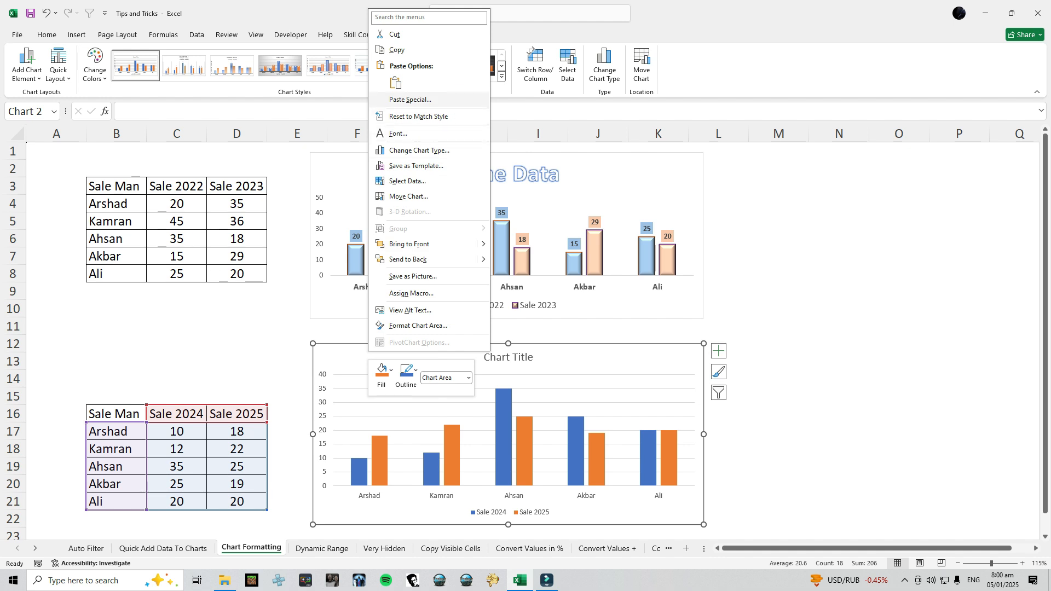
pyautogui.click(409, 99)
pyautogui.moveTo(373, 55); pyautogui.dragTo(504, 128)
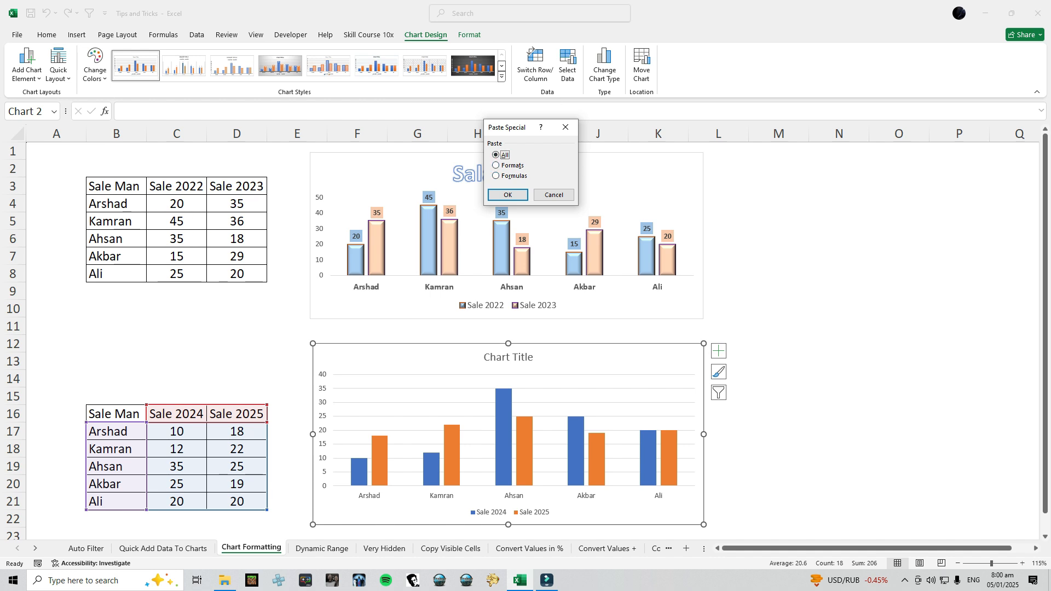
pyautogui.click(510, 166)
pyautogui.click(508, 195)
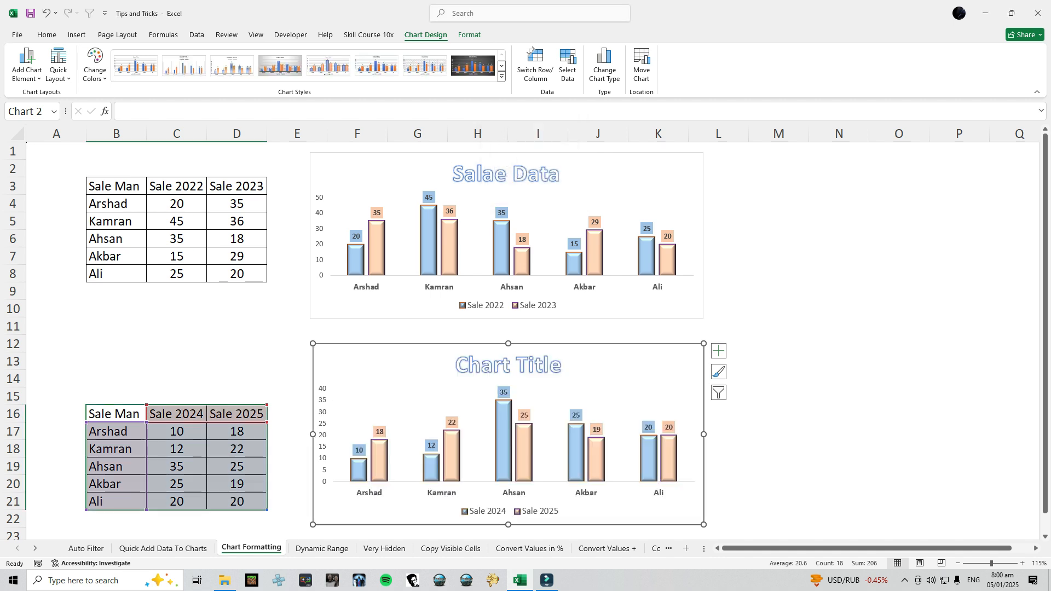
pyautogui.click(296, 343)
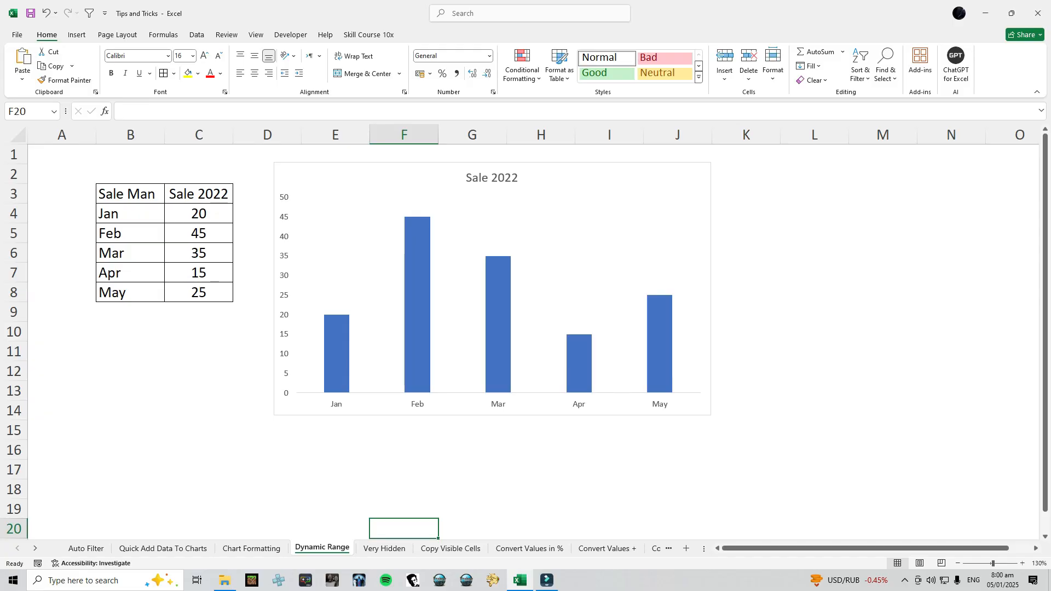
# On the Dynamic Range sheet, add a Jun row with the value 26 in B9:C9 beneath the plain monthly range.
pyautogui.moveTo(130, 193); pyautogui.dragTo(203, 293)
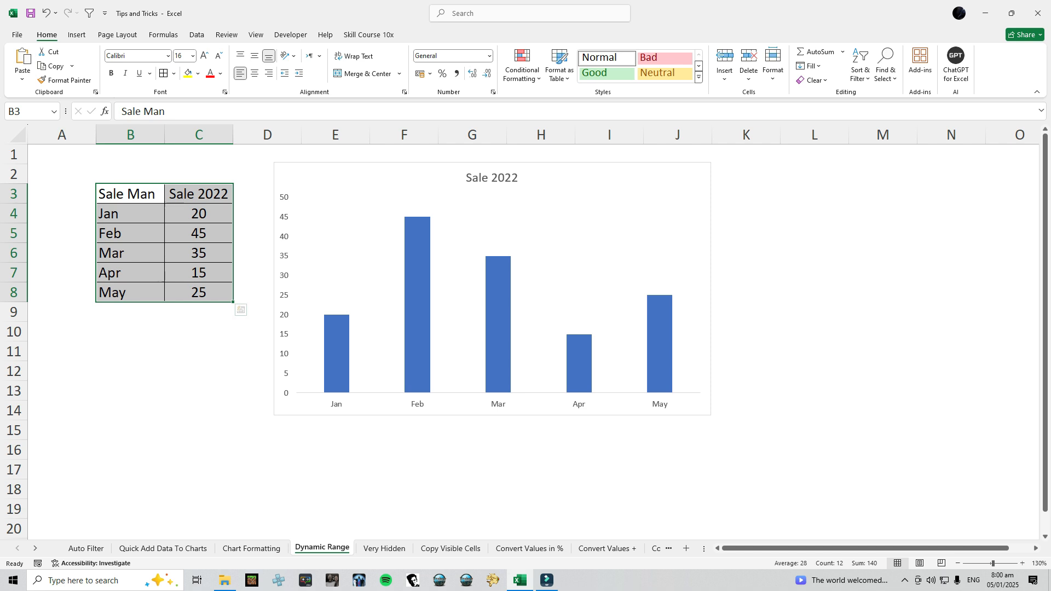
pyautogui.click(130, 312)
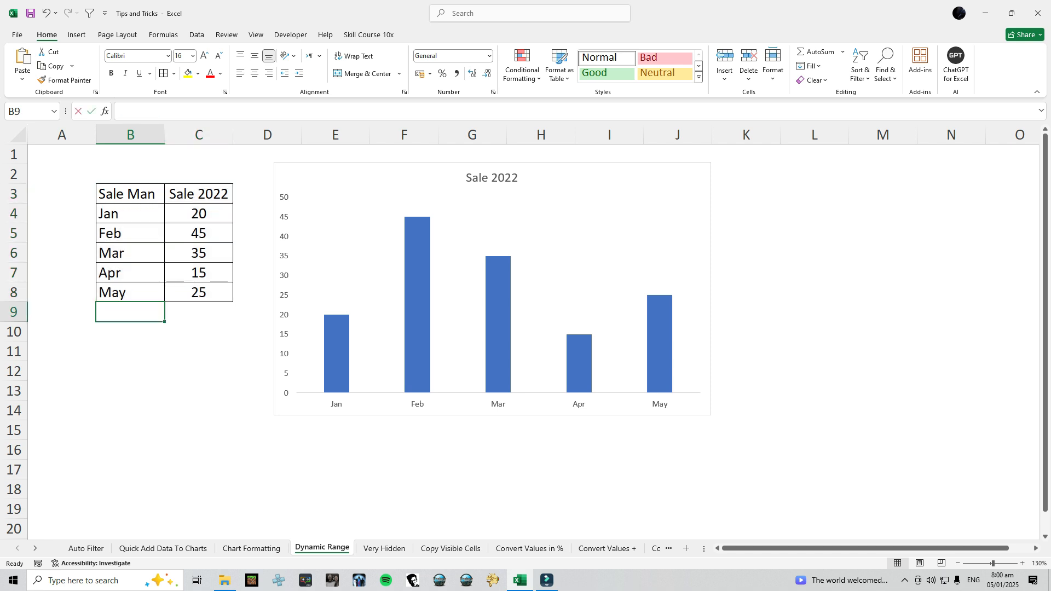
pyautogui.write('Jun')
pyautogui.press('Tab')
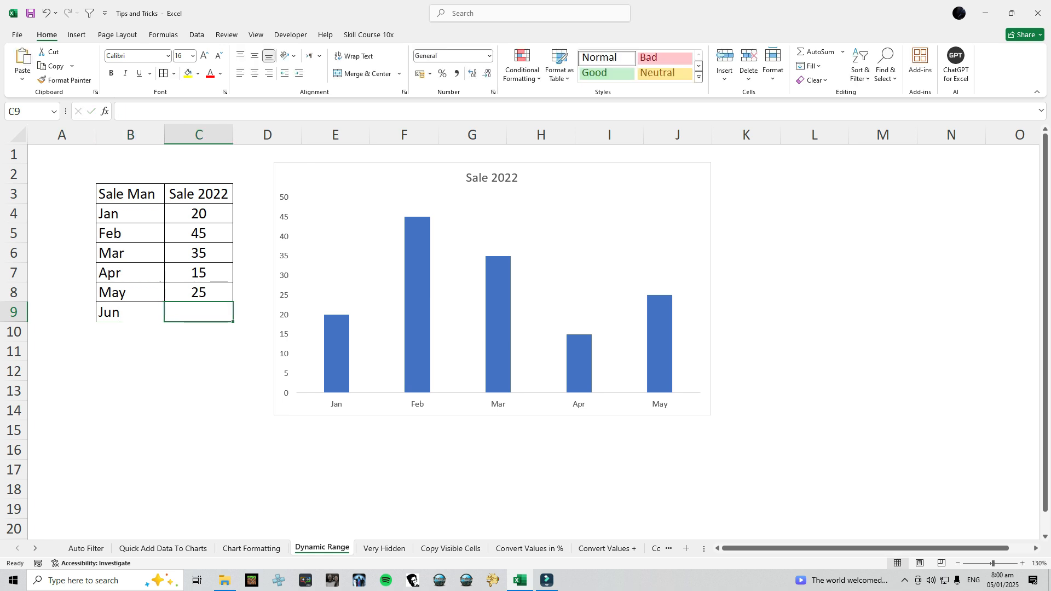
pyautogui.write('26')
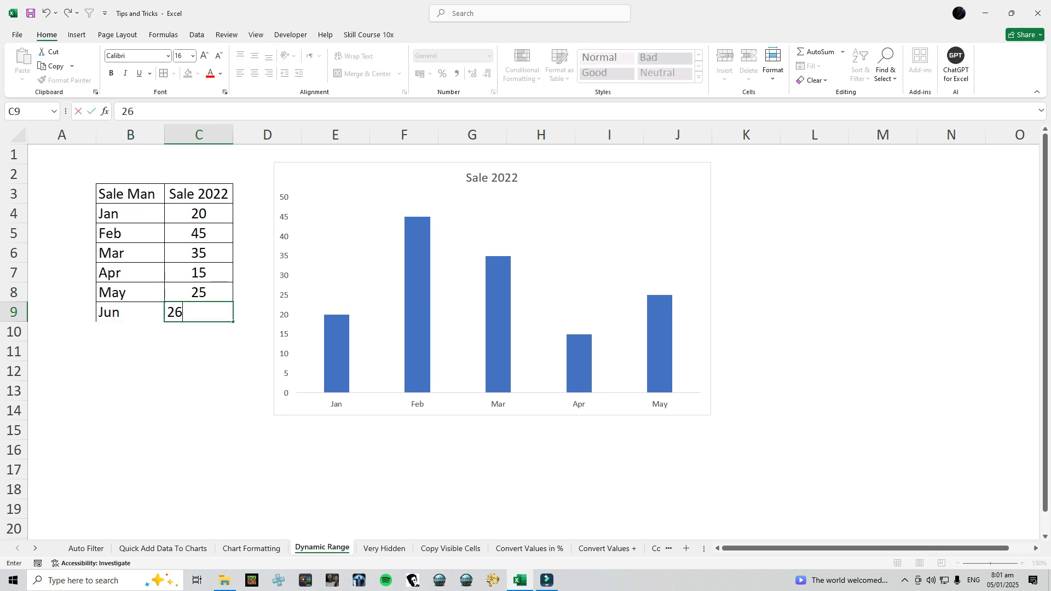
pyautogui.press('Return')
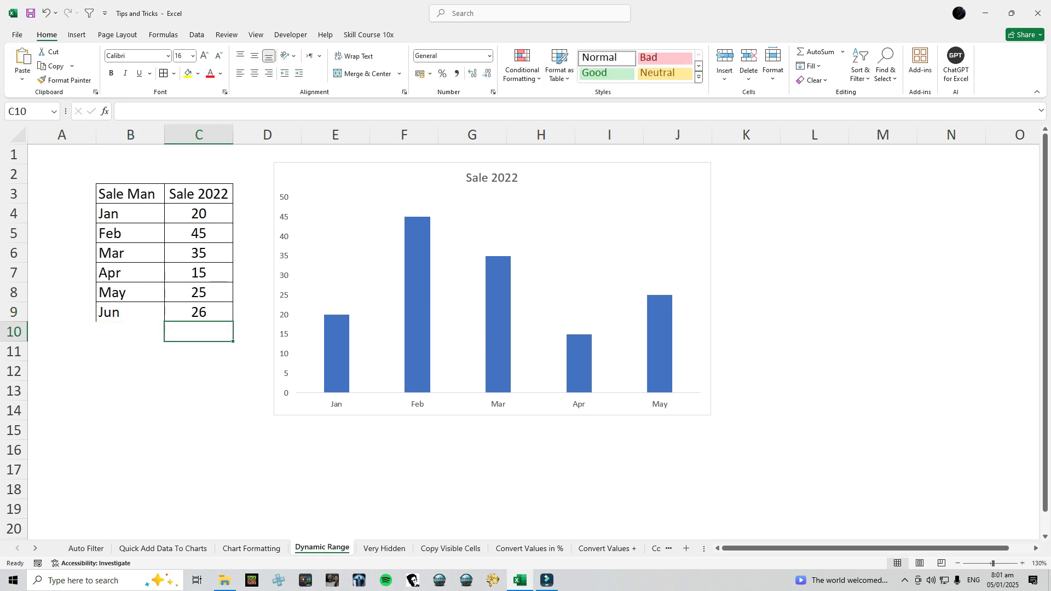
# Check the chart's source range against the Jun row, and clear the Jun entry from B9:C9.
pyautogui.click(340, 173)
pyautogui.click(129, 312)
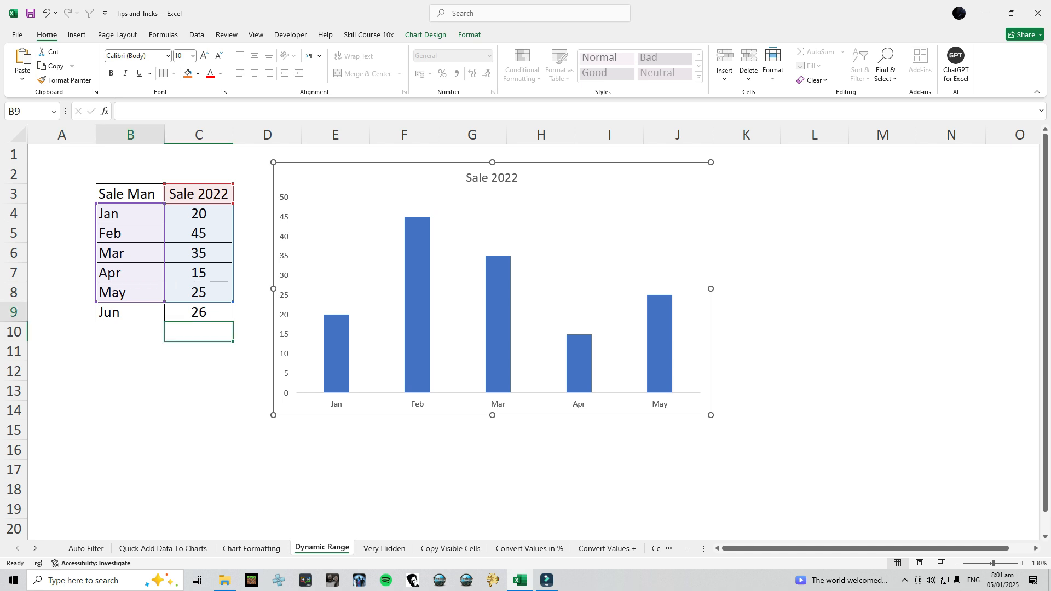
pyautogui.click(199, 312)
pyautogui.click(131, 331)
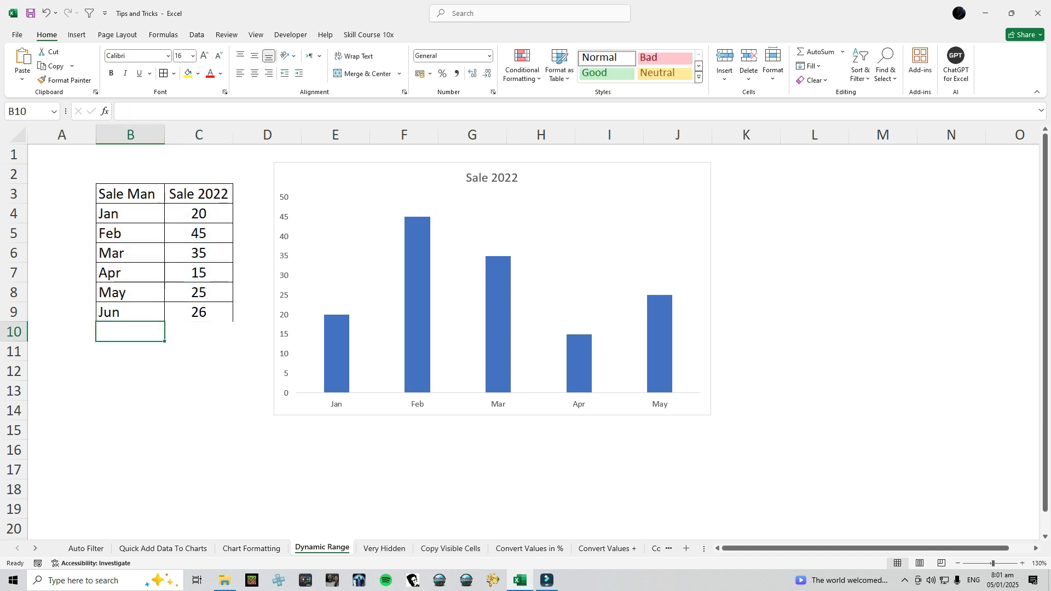
pyautogui.moveTo(130, 312); pyautogui.dragTo(199, 312)
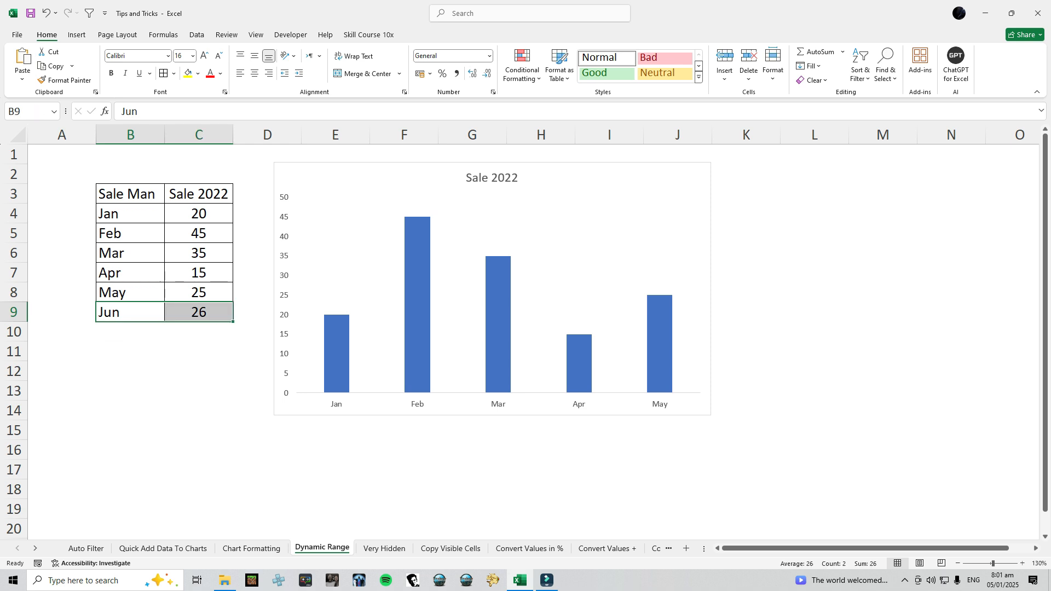
pyautogui.press('Delete')
# Convert the monthly sales range B3:C8 into an Excel table with headers.
pyautogui.moveTo(131, 194); pyautogui.dragTo(199, 292)
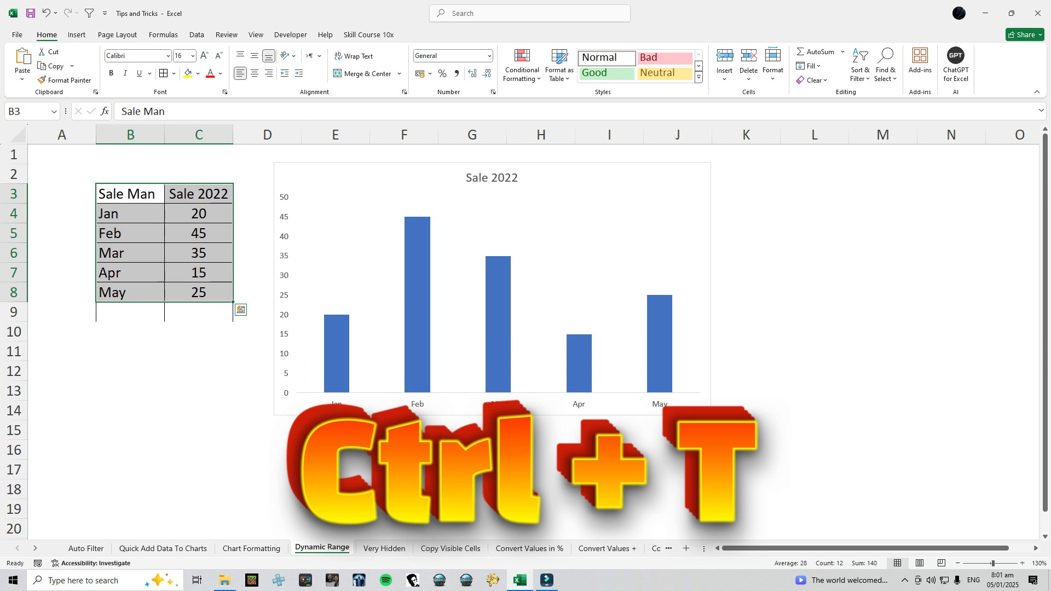
pyautogui.hotkey('ctrl', 't')
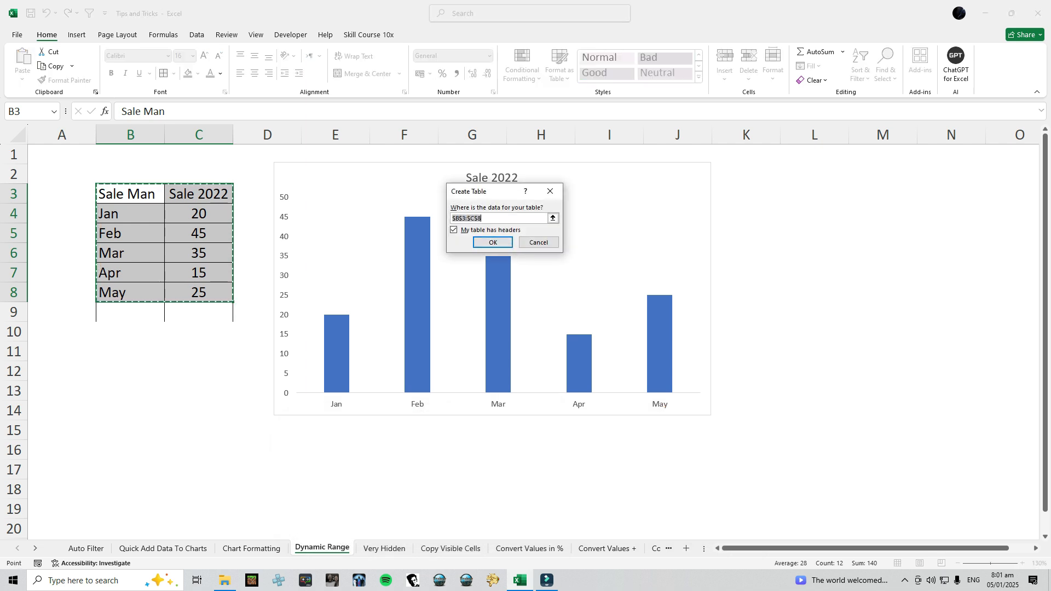
pyautogui.click(492, 242)
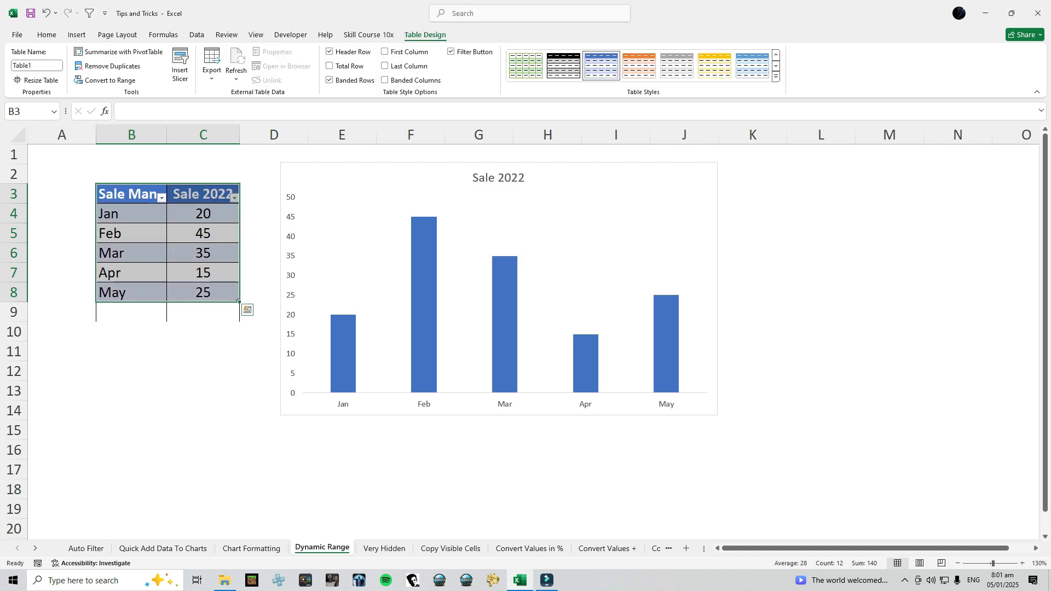
# Add a Jun row with the value 26 directly beneath May in the new table.
pyautogui.click(131, 312)
pyautogui.write('Jun')
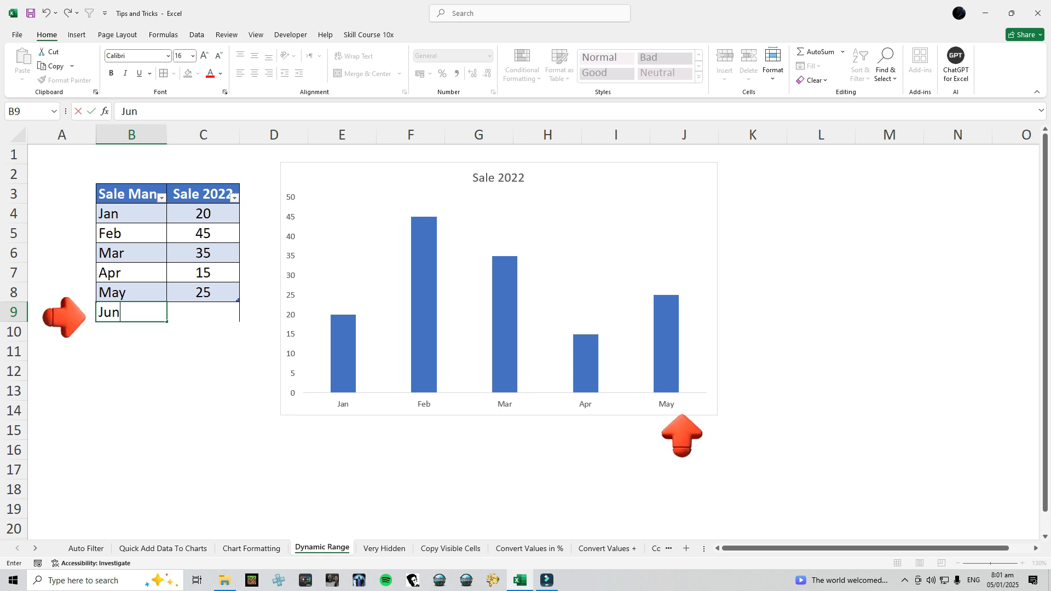
pyautogui.press('Tab')
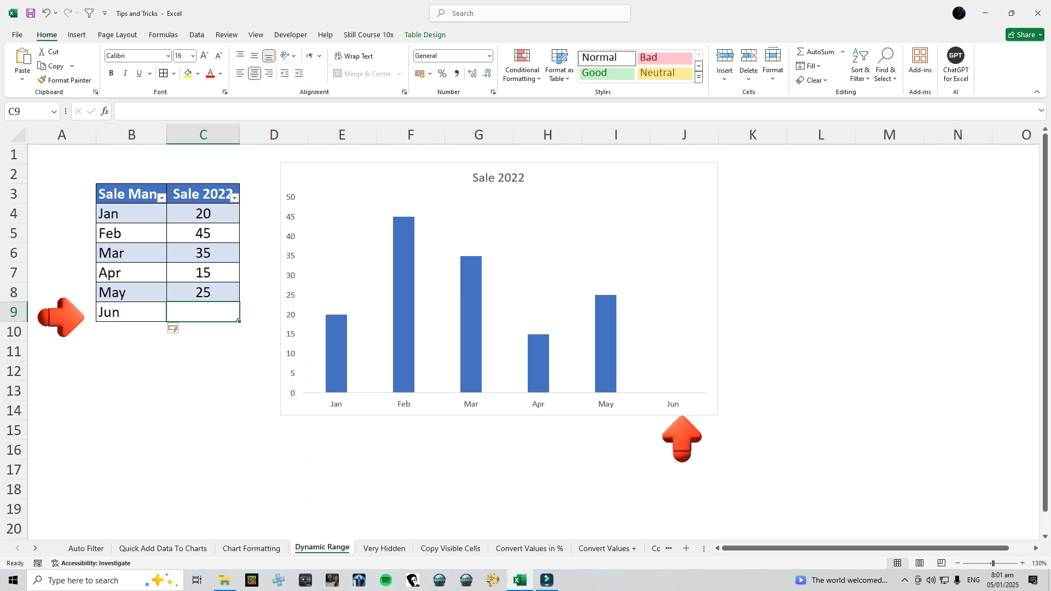
pyautogui.write('26')
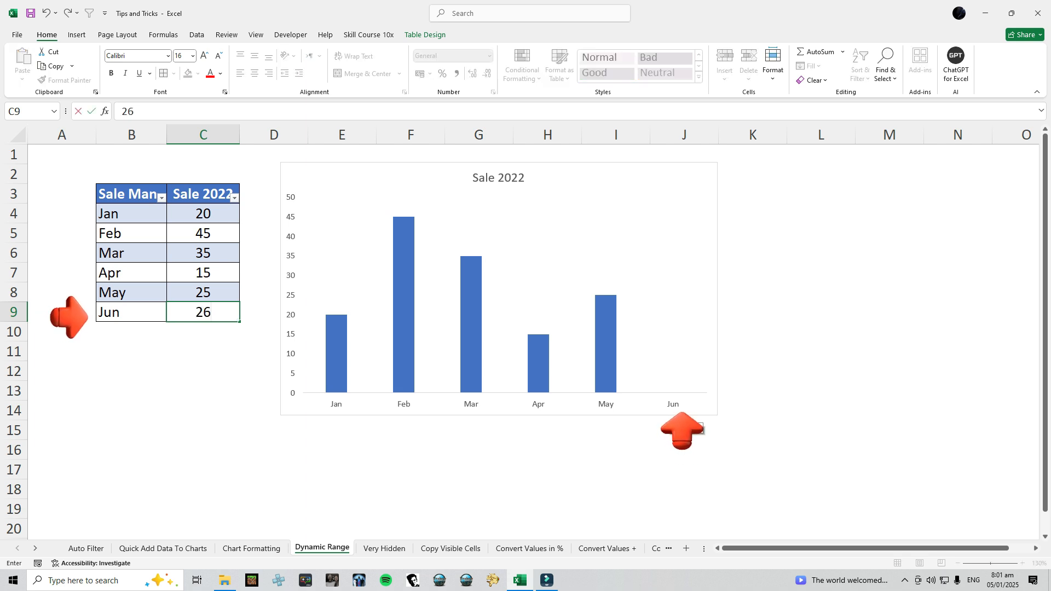
pyautogui.press('Return')
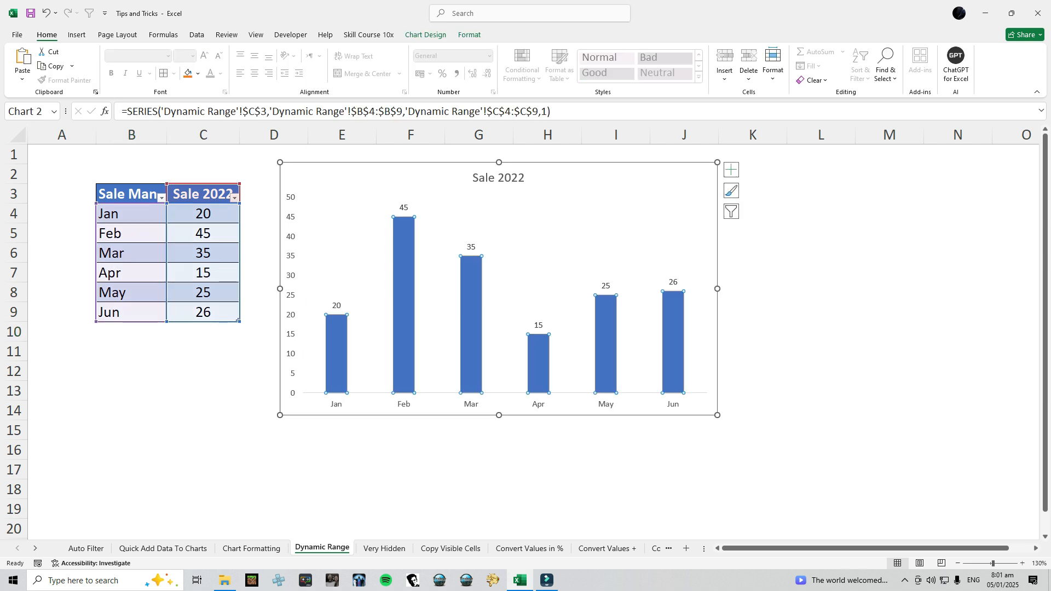
# Deselect the chart and hide the Very Hidden worksheet with the ordinary Hide command.
pyautogui.click(273, 449)
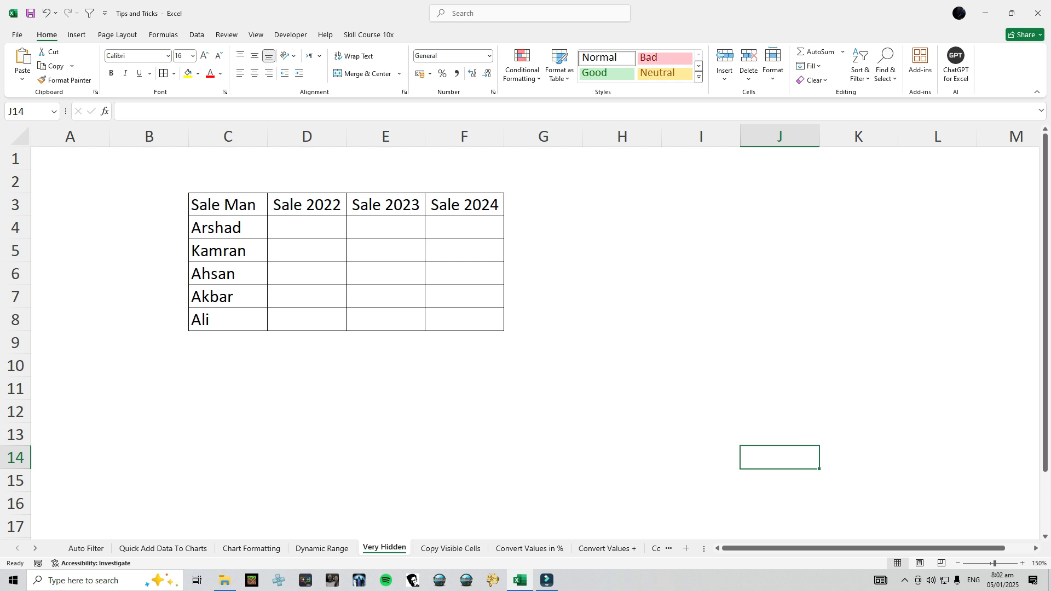
pyautogui.rightClick(387, 546)
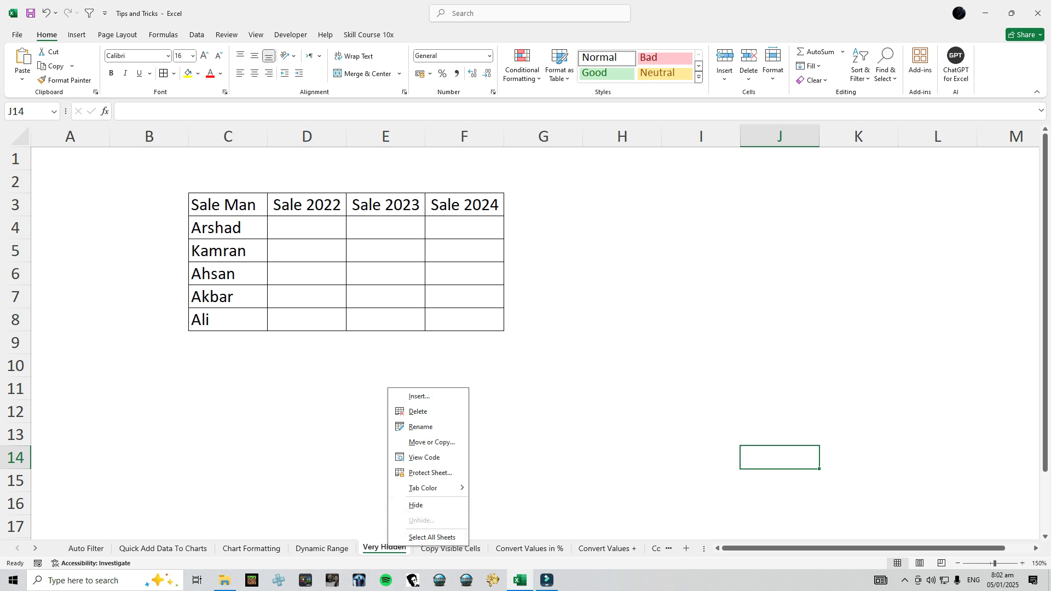
pyautogui.click(416, 504)
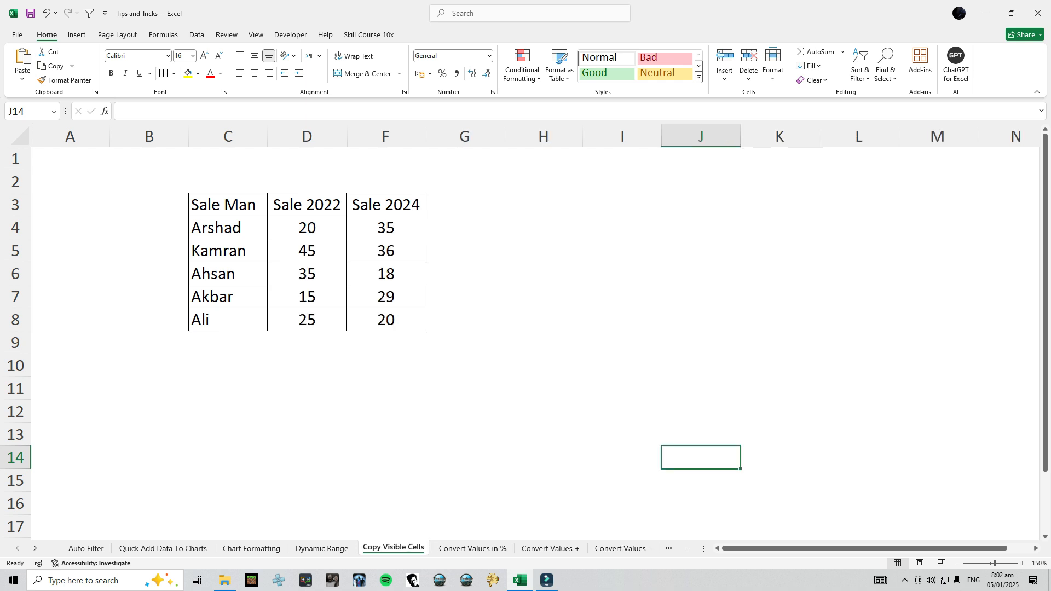
# Unhide the Very Hidden worksheet from the list of hidden sheets.
pyautogui.rightClick(404, 547)
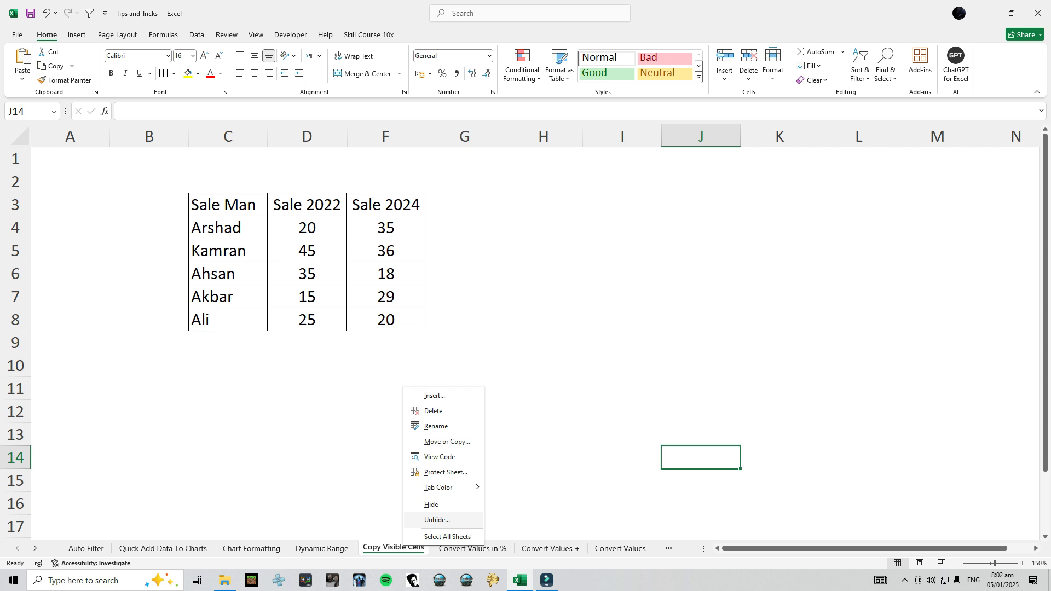
pyautogui.click(437, 520)
pyautogui.moveTo(425, 461); pyautogui.dragTo(469, 330)
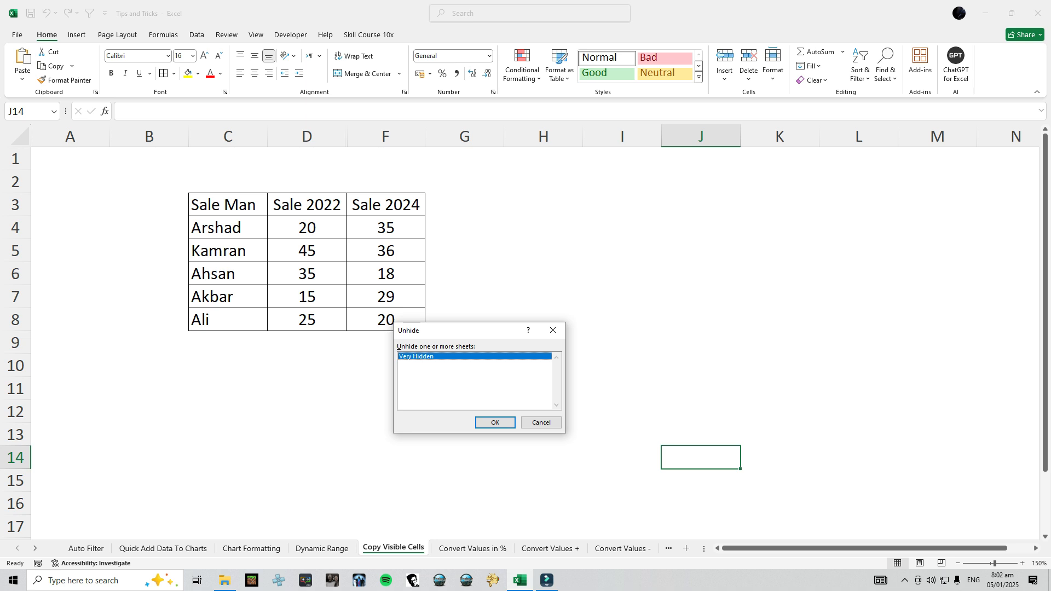
pyautogui.click(495, 422)
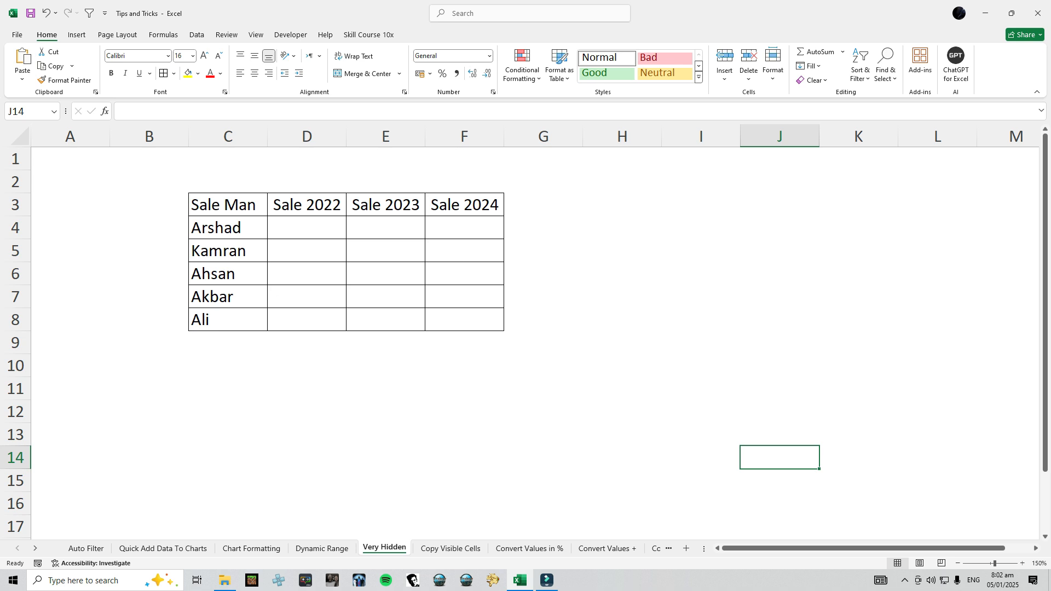
# In the Visual Basic editor, set the Very Hidden sheet's Visible property to 2 - xlSheetVeryHidden and return to the workbook.
pyautogui.rightClick(394, 547)
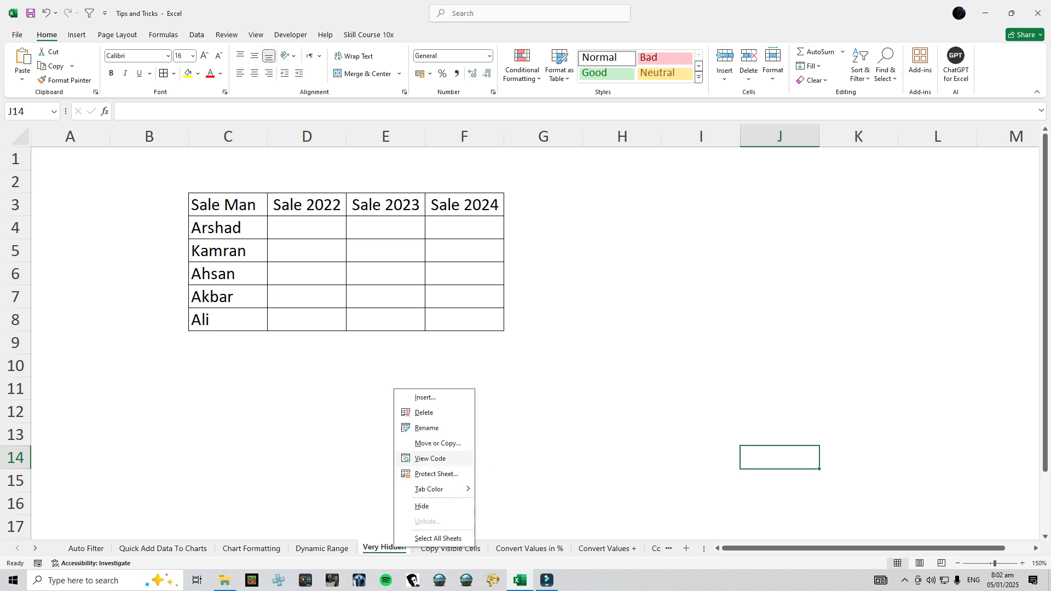
pyautogui.click(430, 458)
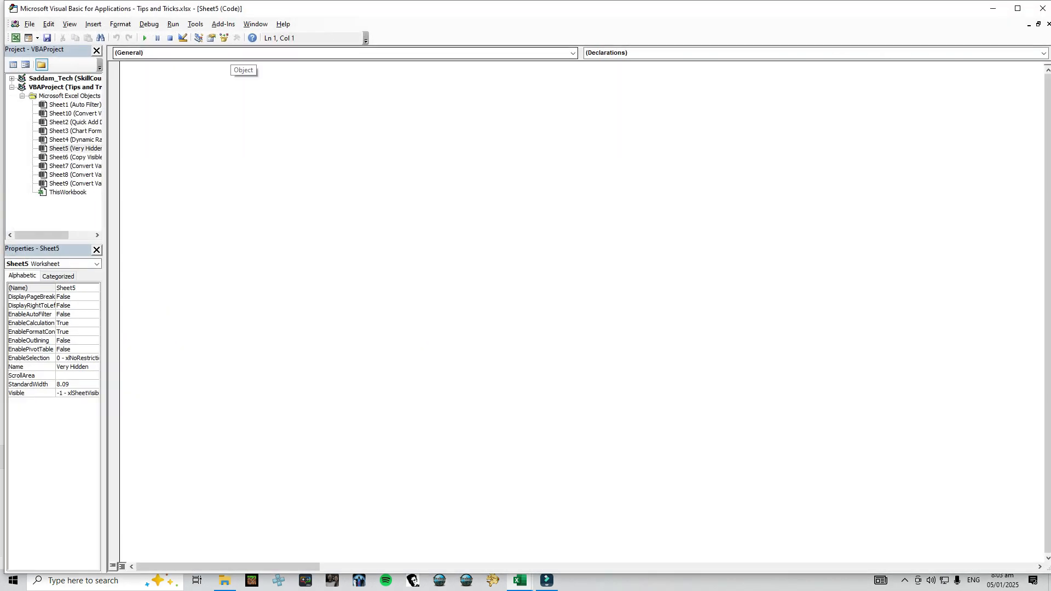
pyautogui.moveTo(105, 306); pyautogui.dragTo(186, 306)
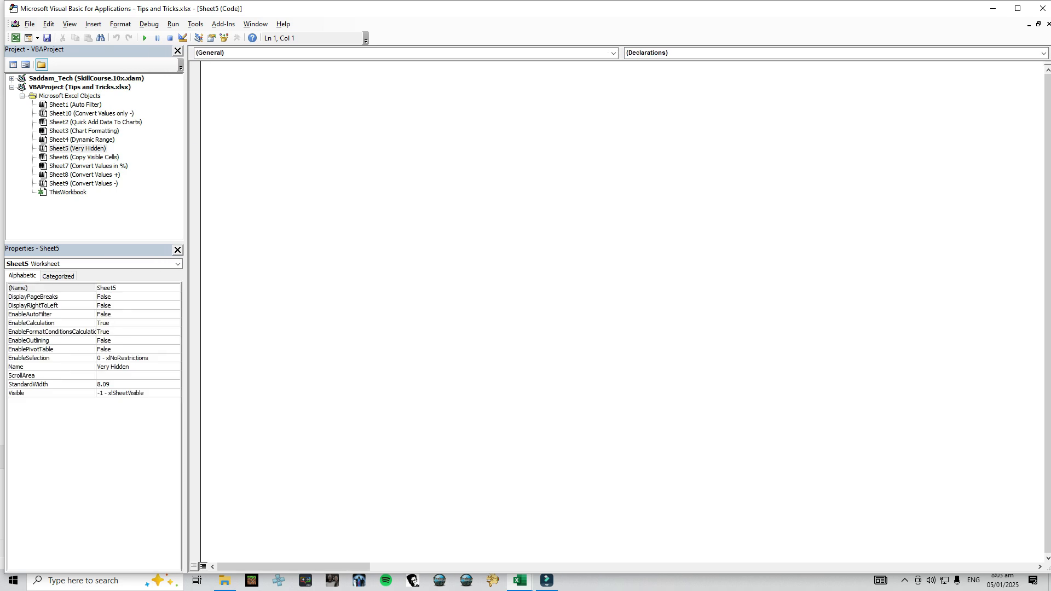
pyautogui.click(77, 148)
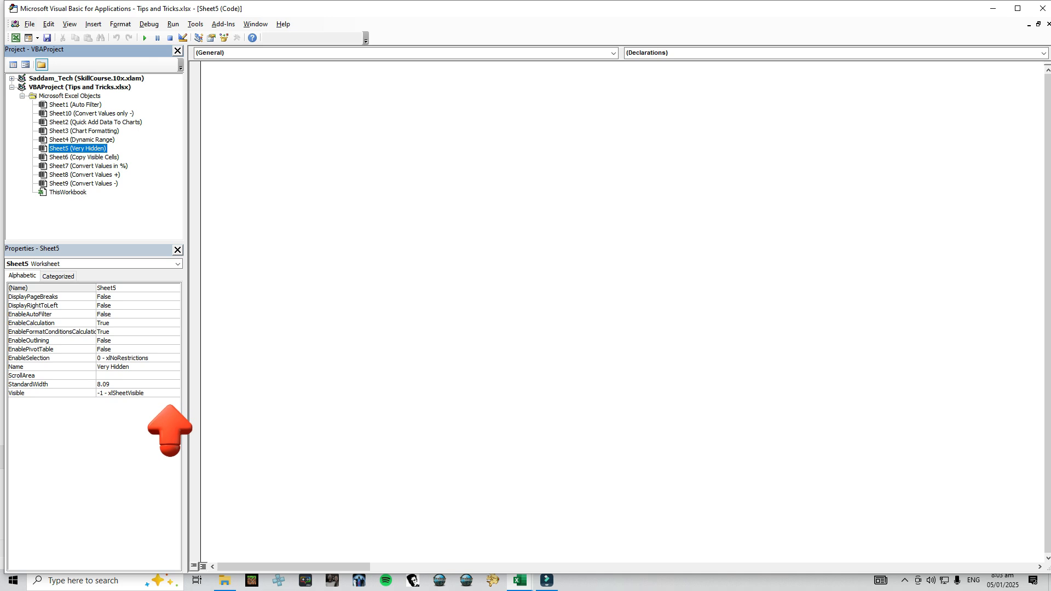
pyautogui.click(162, 393)
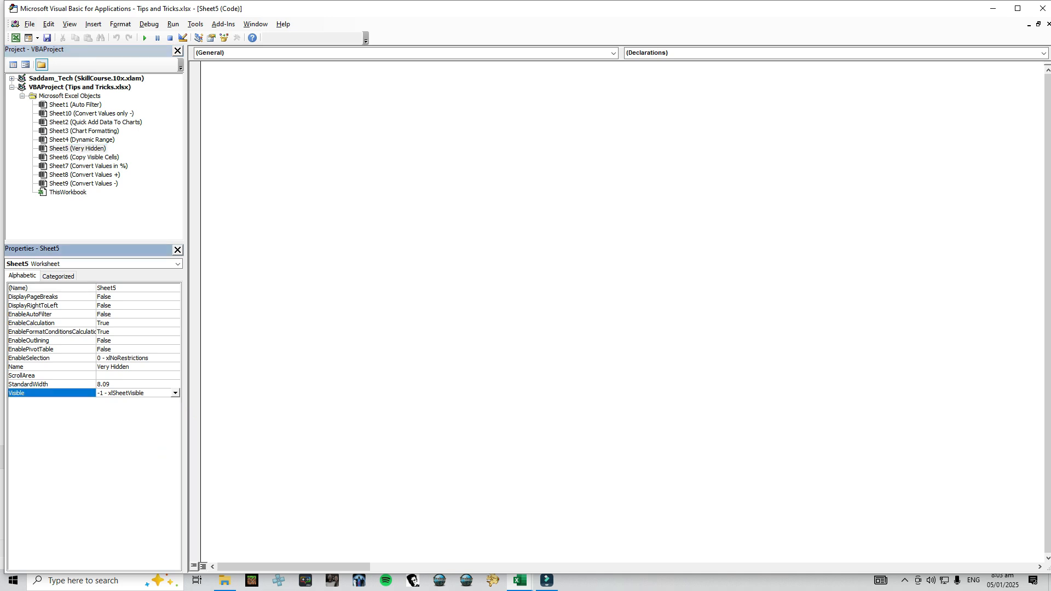
pyautogui.click(175, 393)
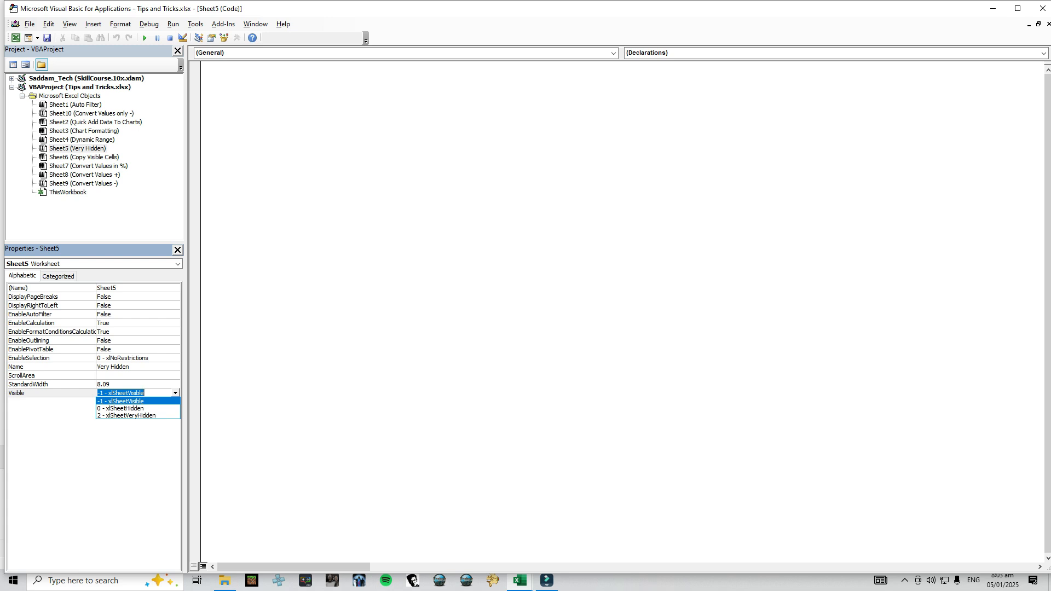
pyautogui.click(127, 415)
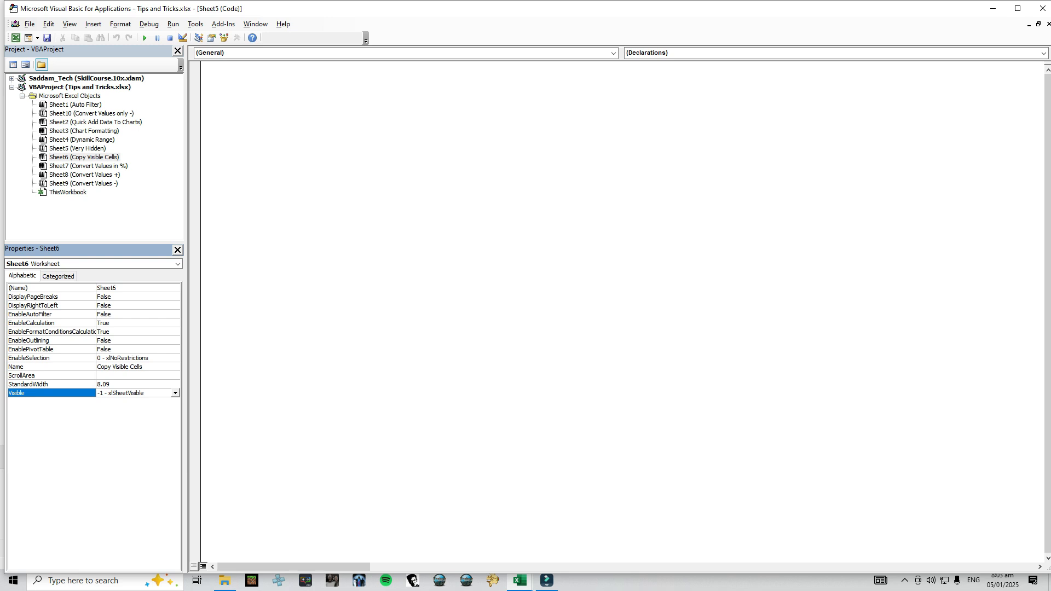
pyautogui.click(1041, 8)
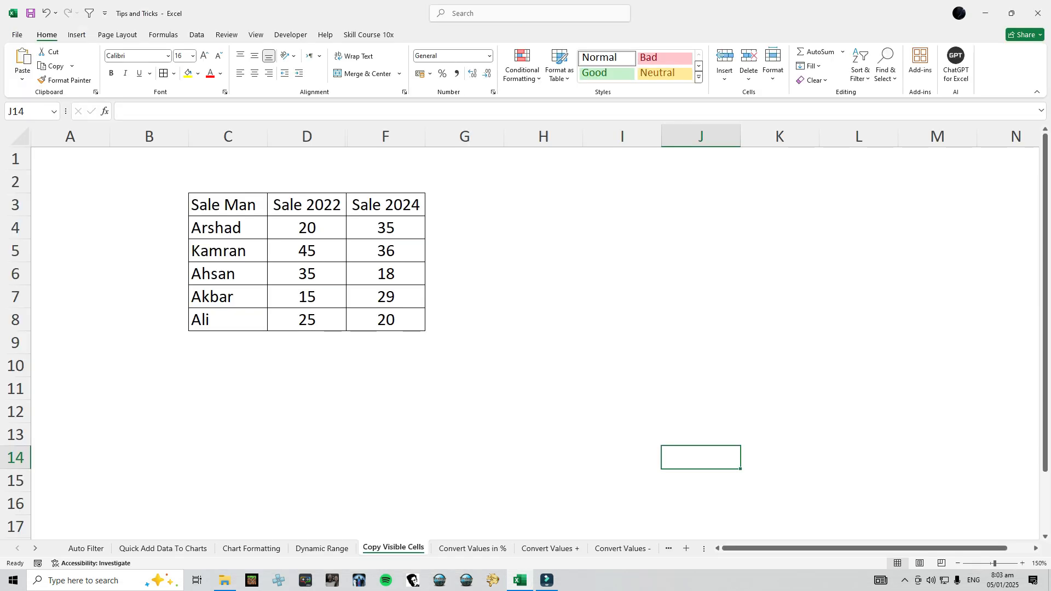
# In the Visual Basic editor, set the Very Hidden sheet's Visible property to -1 - xlSheetVisible and display that sheet in the workbook.
pyautogui.rightClick(390, 547)
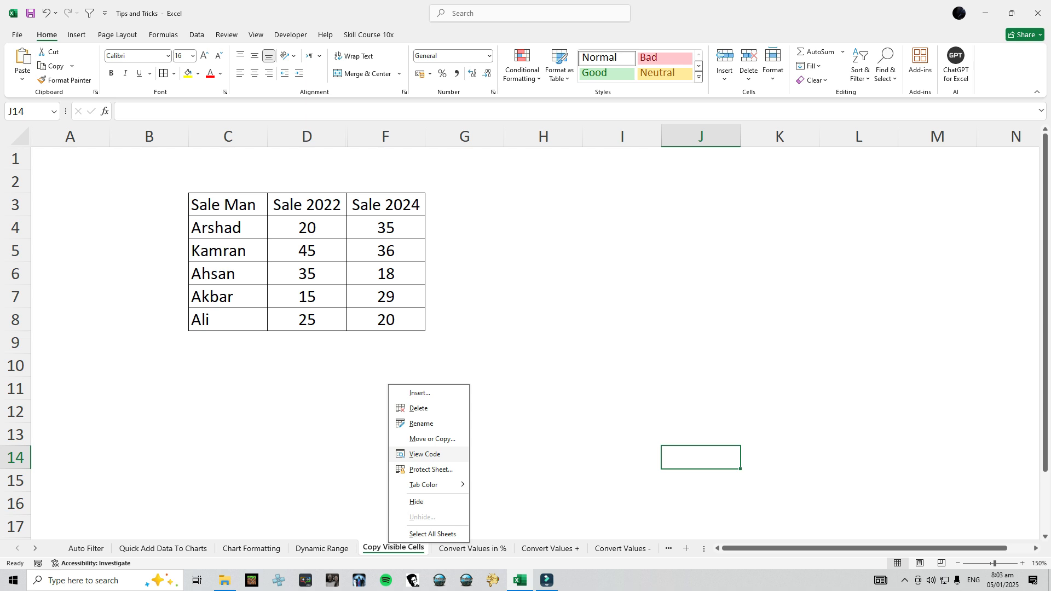
pyautogui.click(425, 454)
pyautogui.click(77, 148)
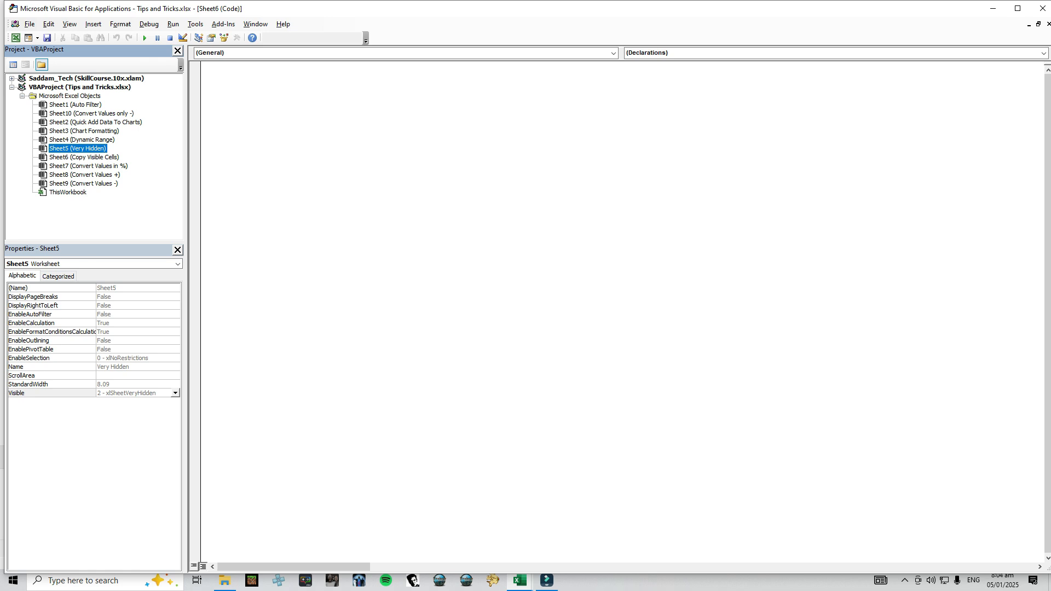
pyautogui.click(175, 393)
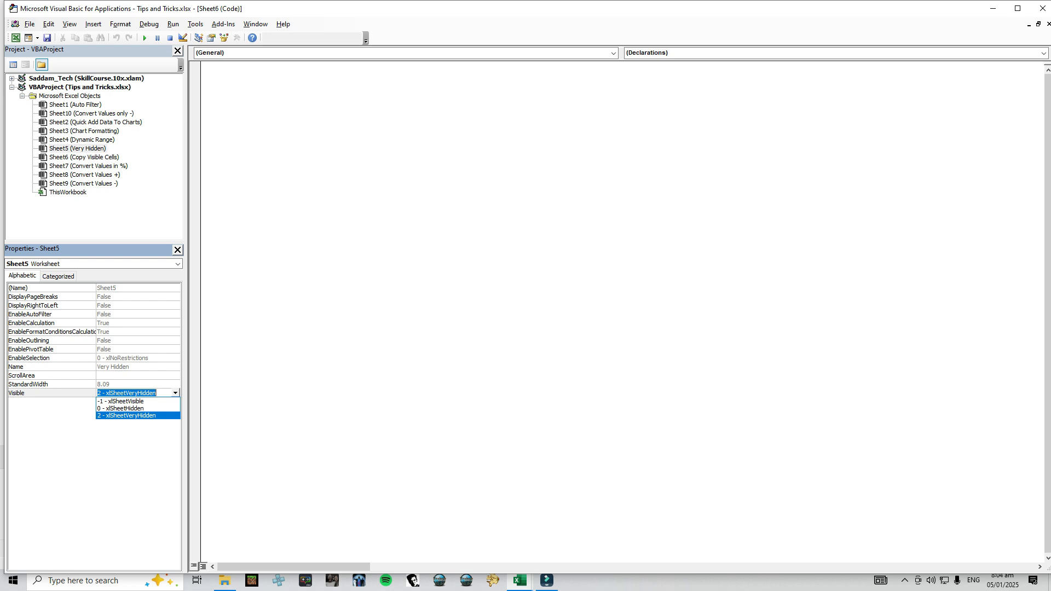
pyautogui.click(121, 401)
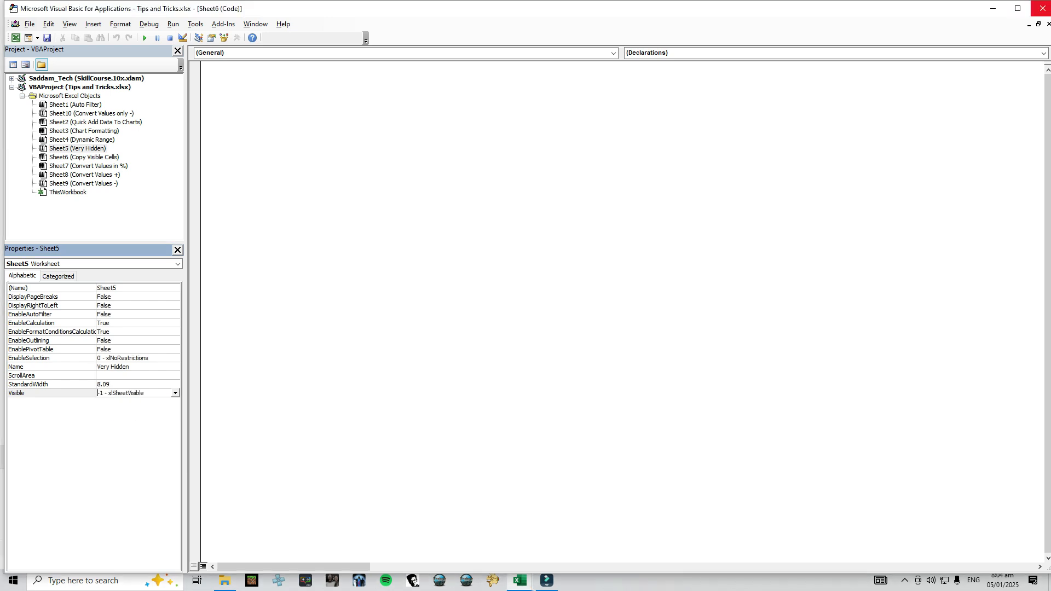
pyautogui.click(1042, 8)
pyautogui.click(384, 549)
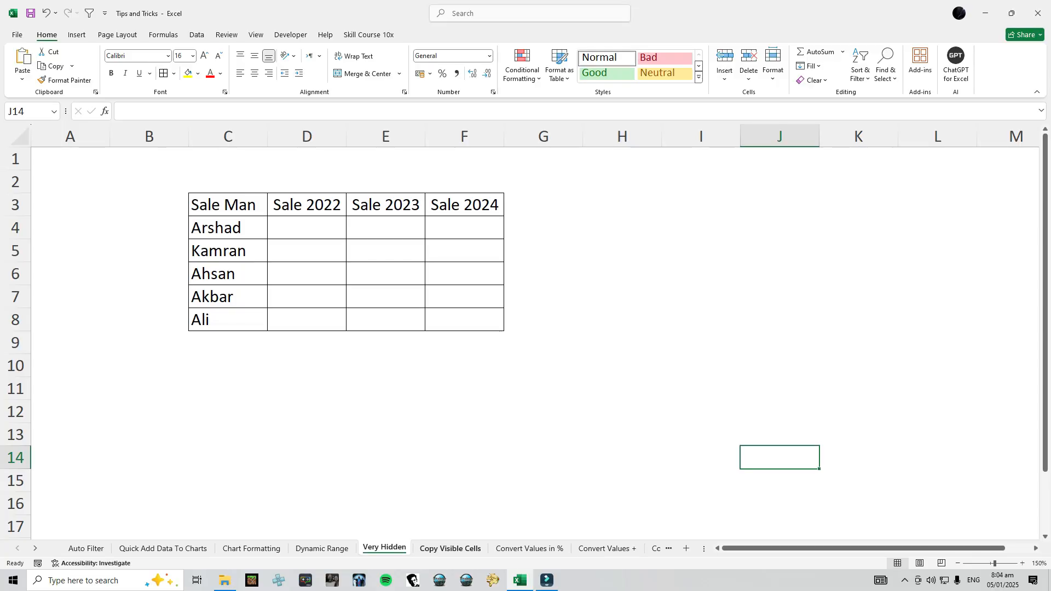
# On the Copy Visible Cells sheet, copy the range C3:F8 with its hidden column and paste it at H3.
pyautogui.hotkey('ctrl', 'pagedown')
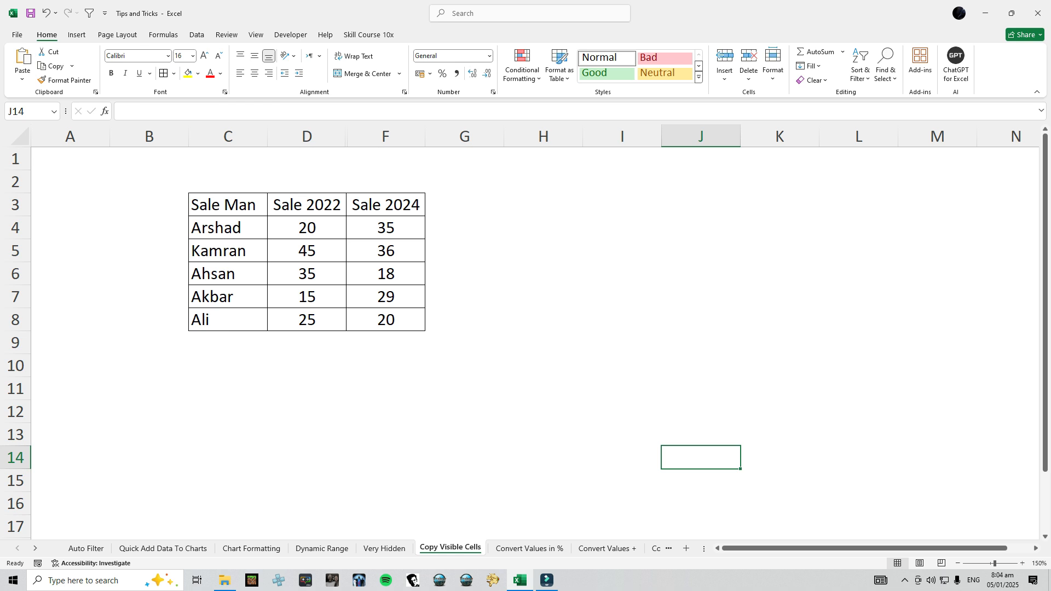
pyautogui.moveTo(228, 205); pyautogui.dragTo(386, 319)
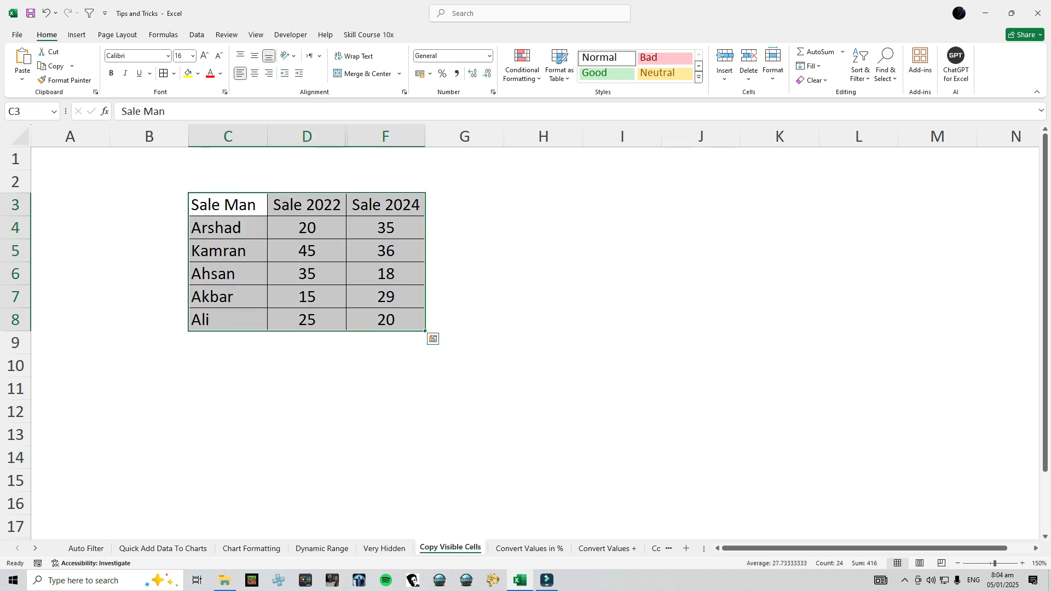
pyautogui.hotkey('ctrl', 'c')
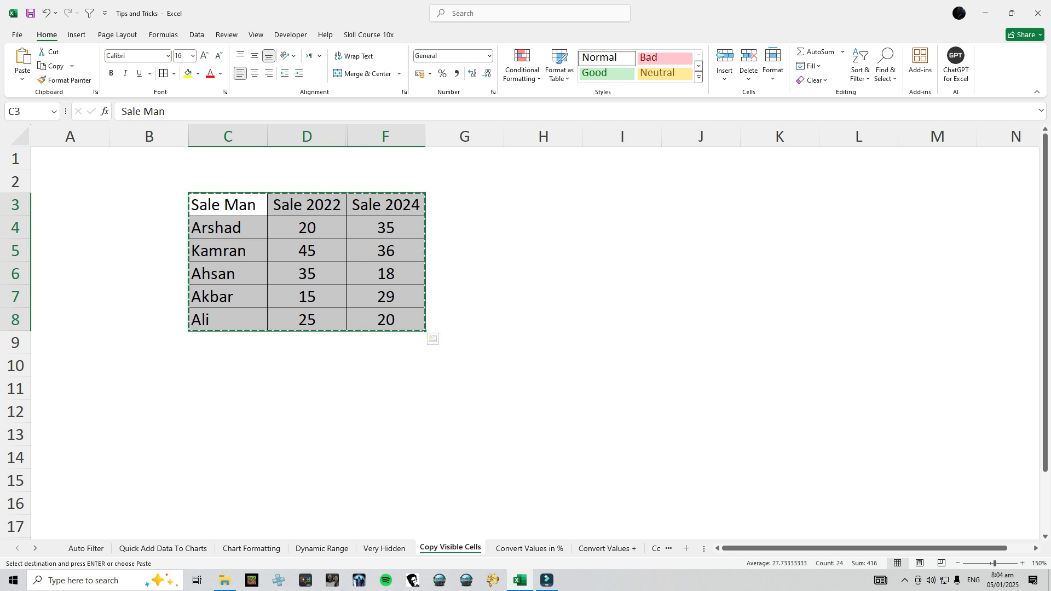
pyautogui.click(542, 205)
pyautogui.hotkey('ctrl', 'v')
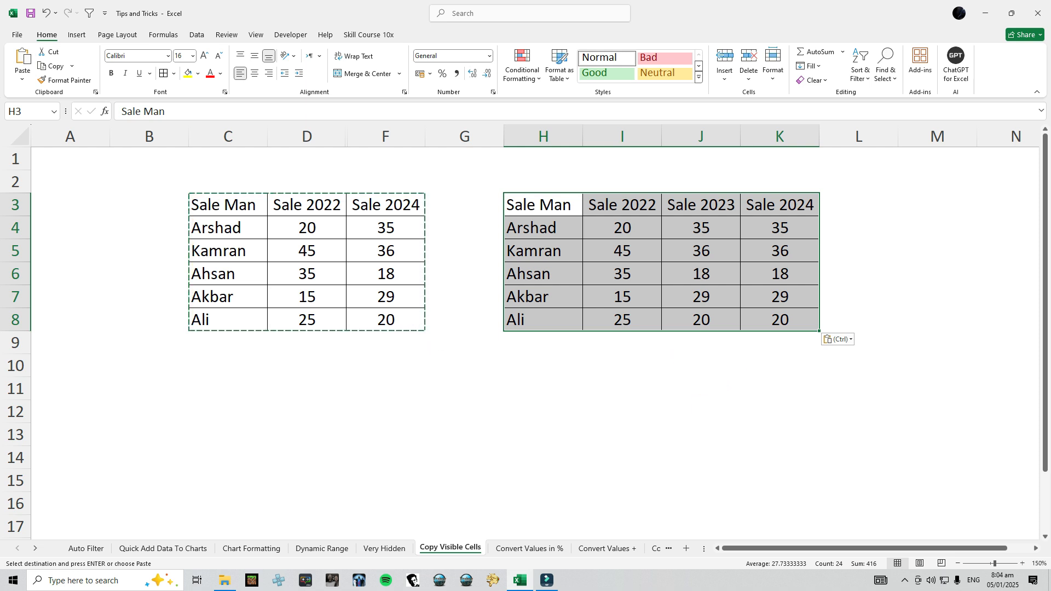
pyautogui.press('Escape')
# Select only the visible cells within C3:F8 using Go To Special.
pyautogui.moveTo(219, 204); pyautogui.dragTo(386, 320)
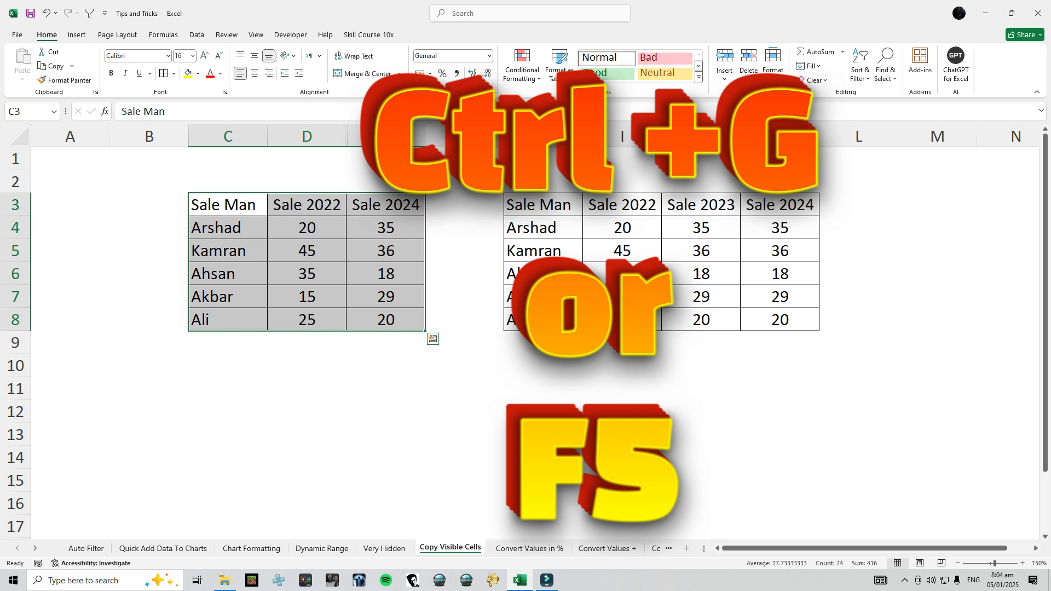
pyautogui.hotkey('ctrl', 'q')
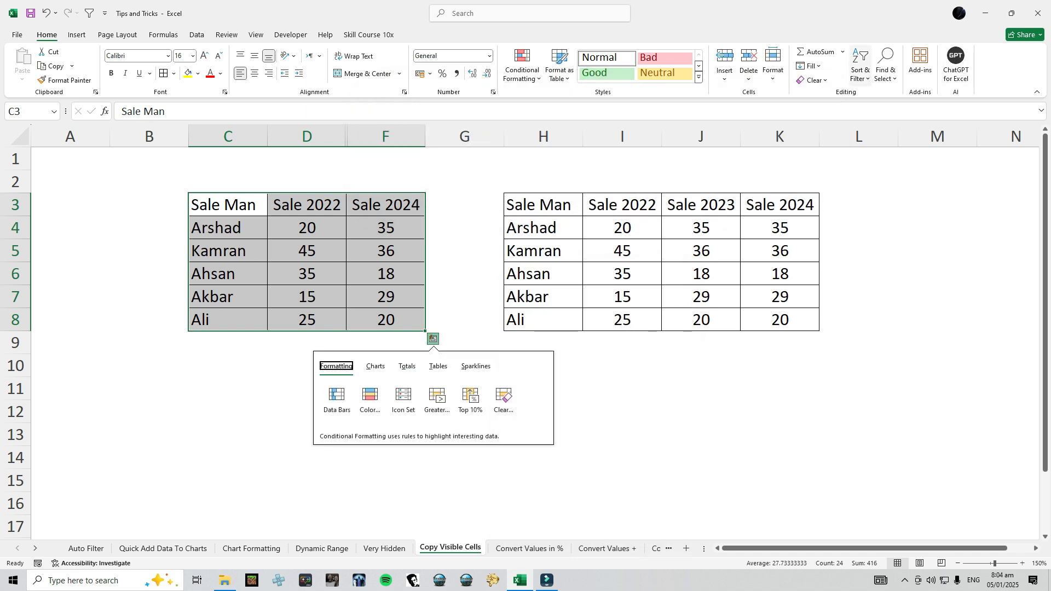
pyautogui.click(884, 66)
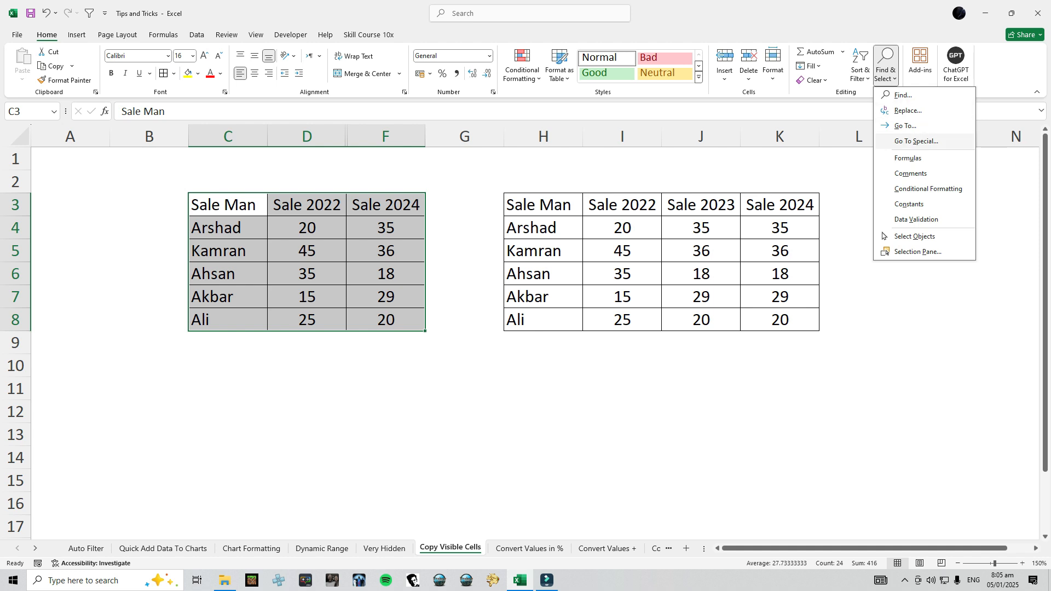
pyautogui.click(916, 141)
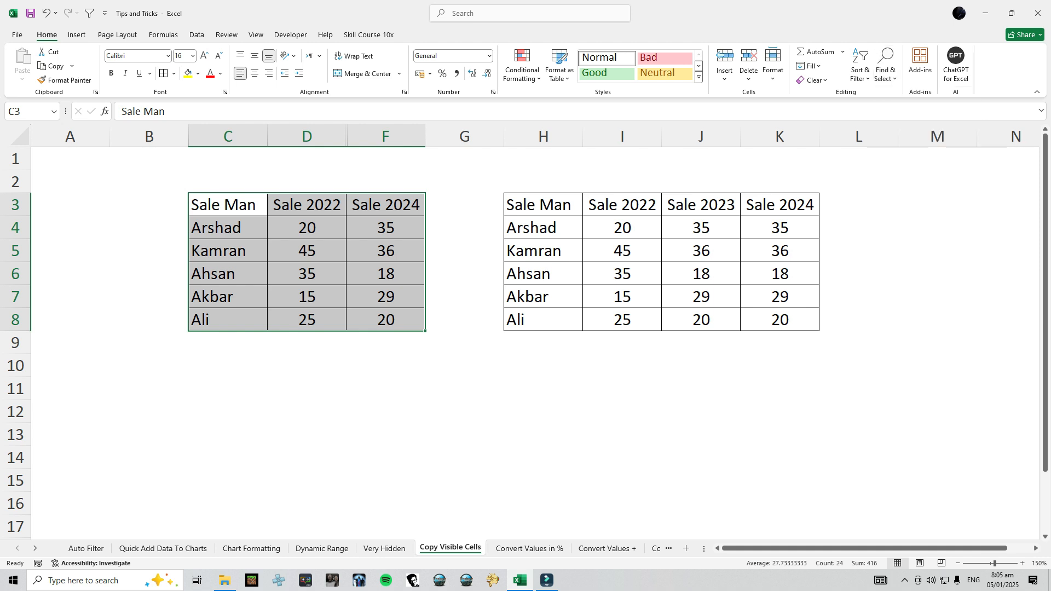
pyautogui.moveTo(480, 116); pyautogui.dragTo(550, 88)
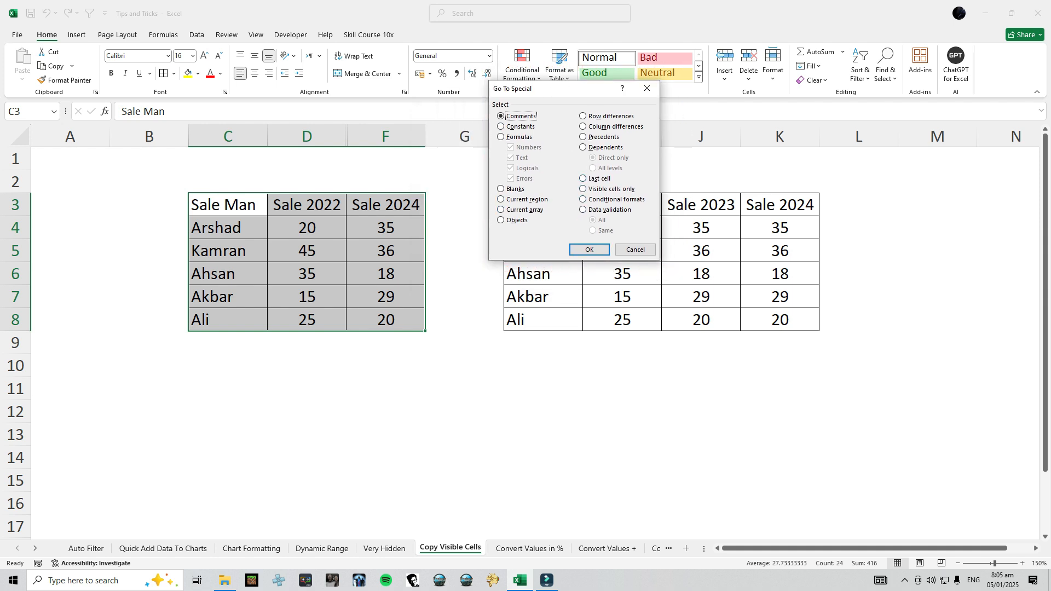
pyautogui.click(583, 189)
pyautogui.click(589, 250)
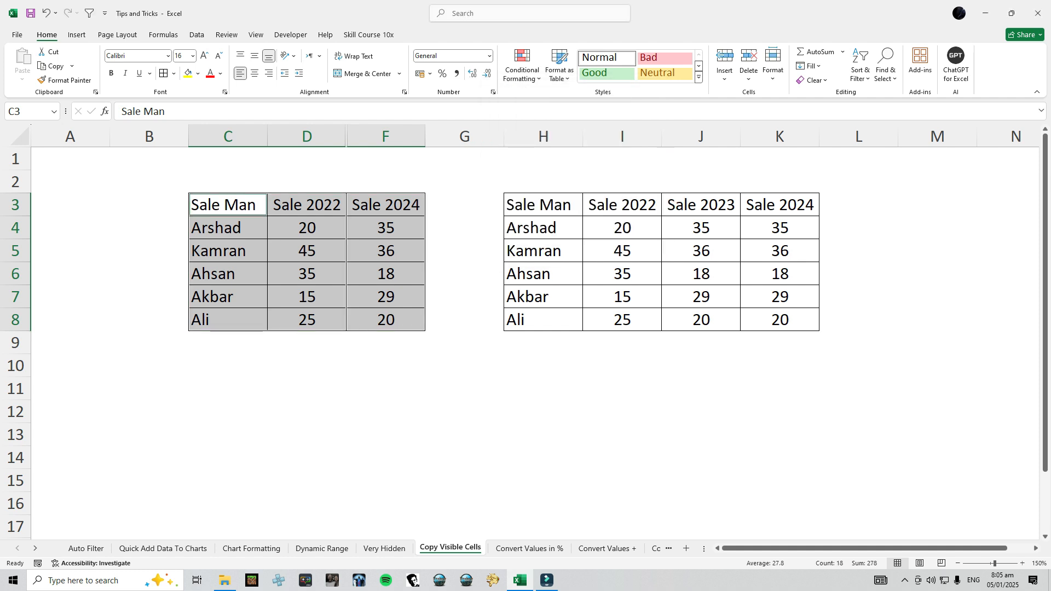
# Copy the selected visible cells and paste them at H10, below the first pasted table.
pyautogui.hotkey('ctrl', 'c')
pyautogui.click(543, 366)
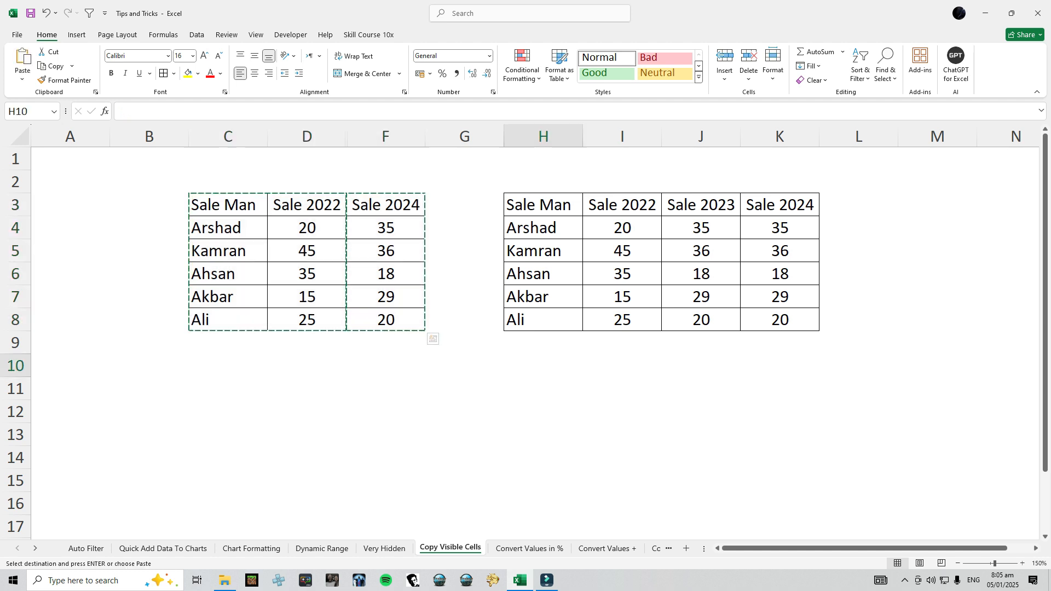
pyautogui.hotkey('ctrl', 'v')
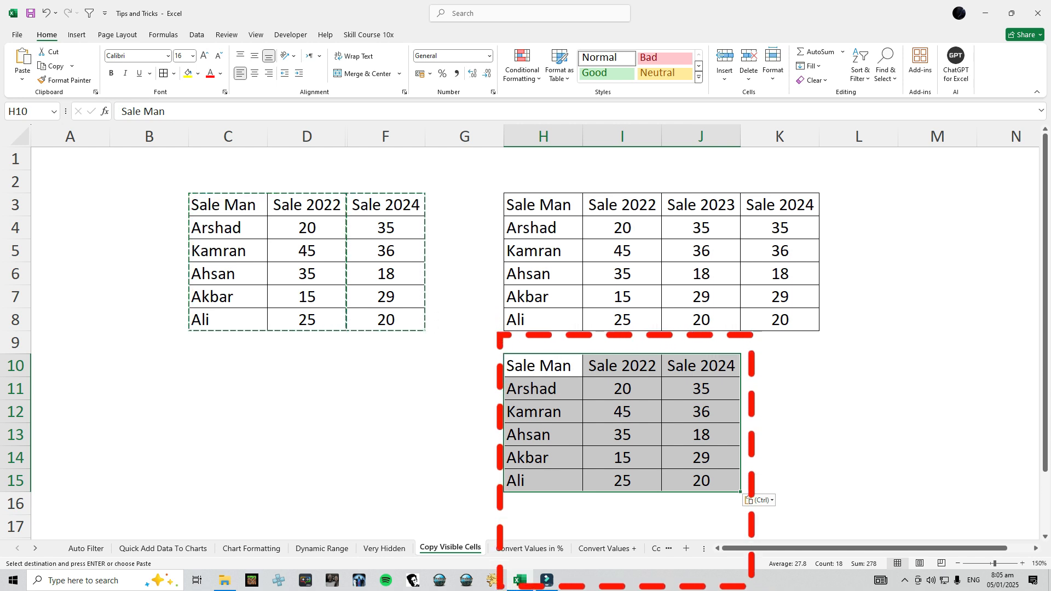
pyautogui.press('Escape')
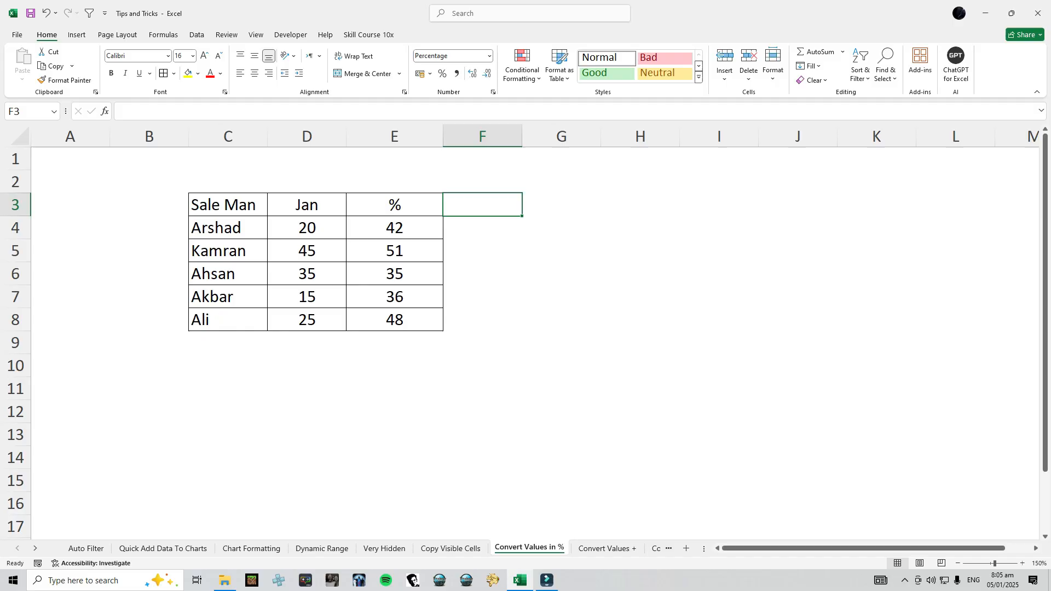
# Review the Jan and % values in D4:E8 on the Convert Values in % sheet.
pyautogui.moveTo(306, 228); pyautogui.dragTo(306, 320)
pyautogui.press('Right')
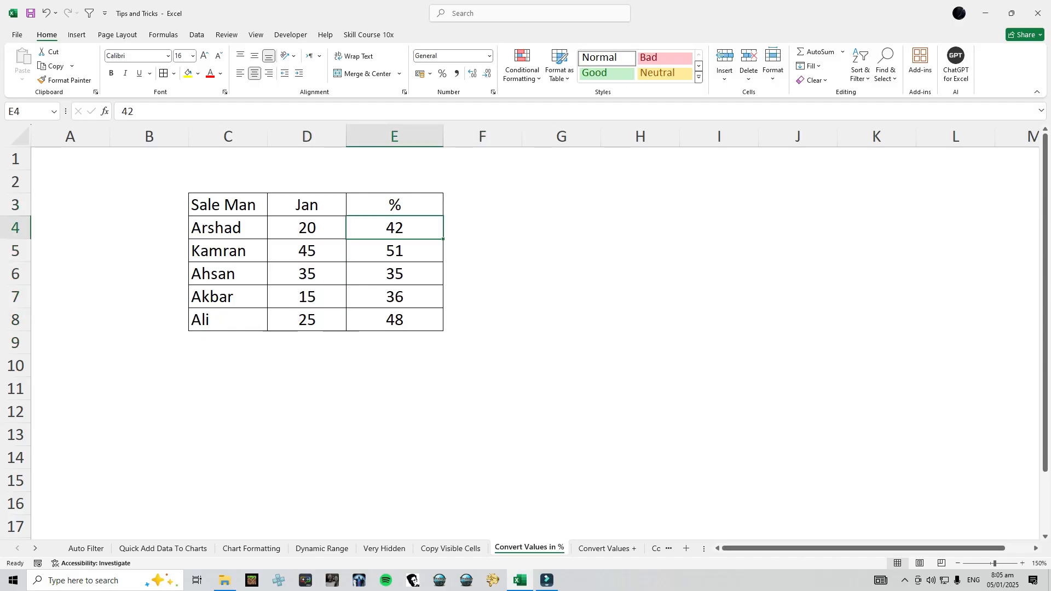
pyautogui.press('Down')
pyautogui.press('Down')
pyautogui.press('Up')
pyautogui.press('Up')
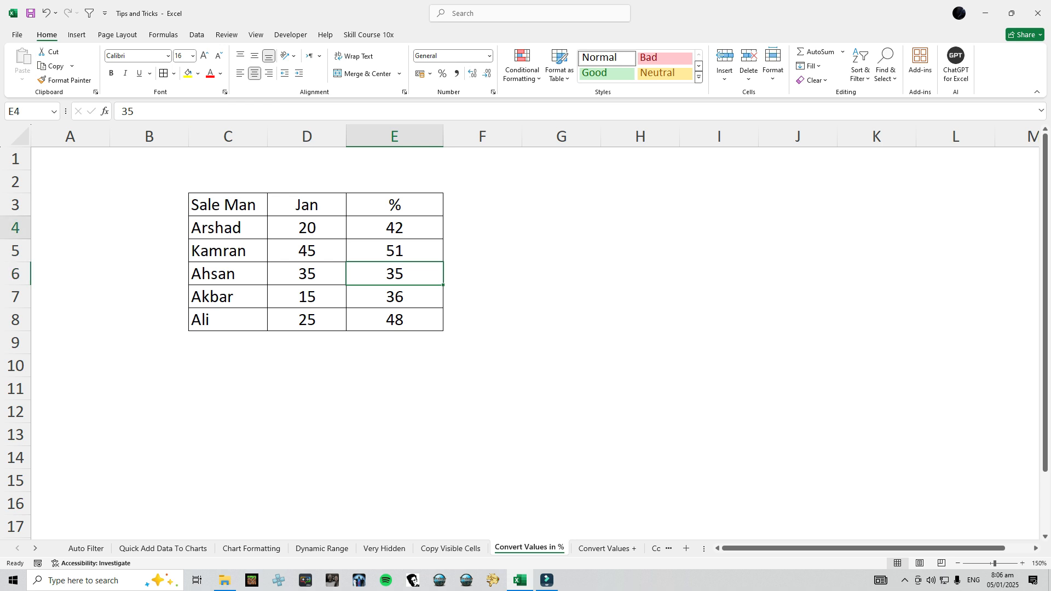
pyautogui.hotkey('shift', 'Down')
pyautogui.hotkey('shift', 'Down')
pyautogui.hotkey('shift', 'Down')
pyautogui.hotkey('shift', 'Down')
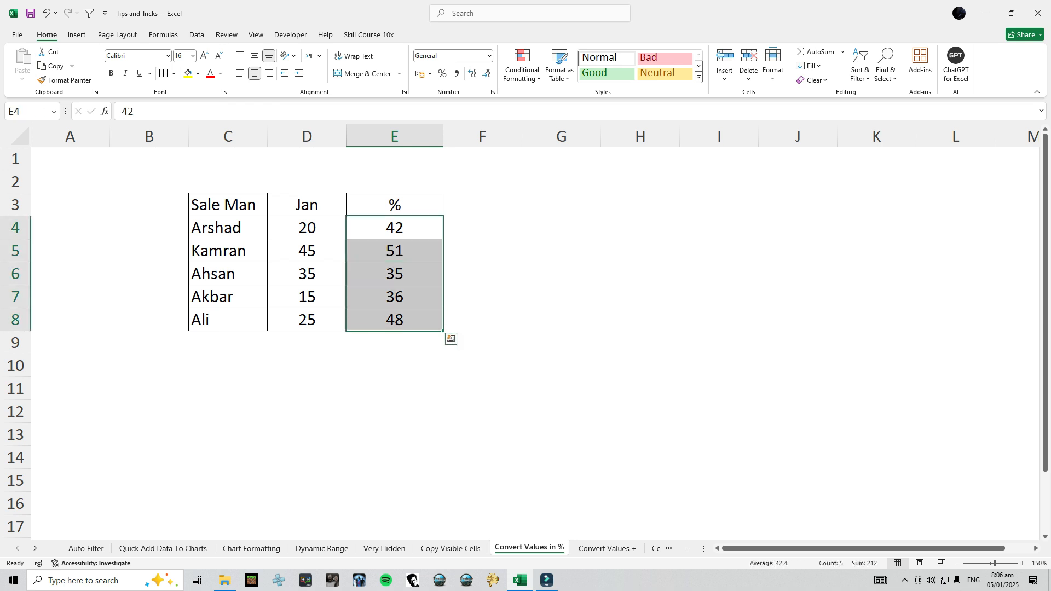
# Try applying the Percent number style directly to the values in E4:E8, and undo that formatting.
pyautogui.click(394, 228)
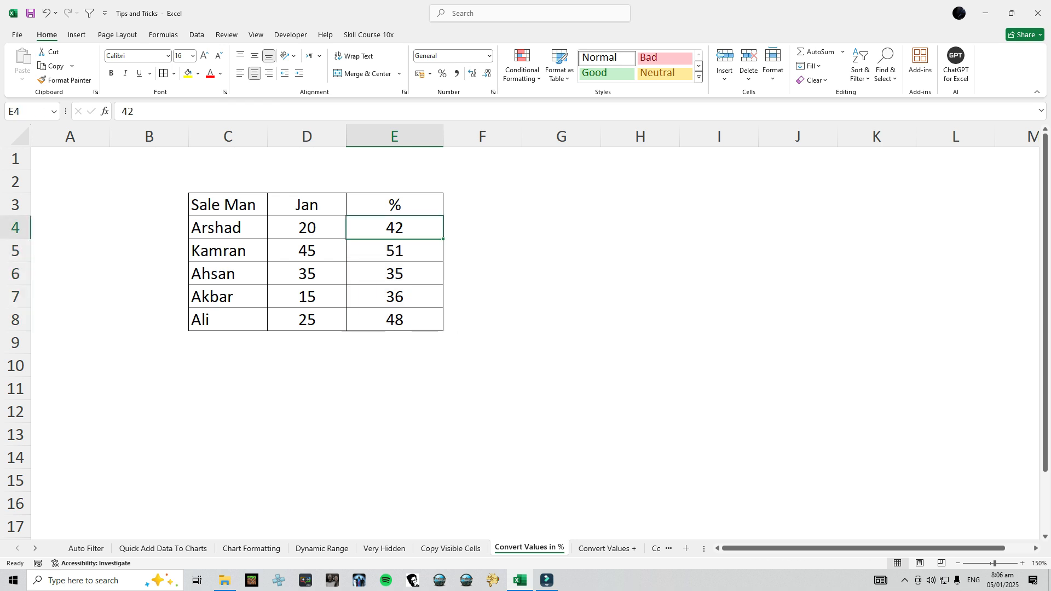
pyautogui.hotkey('shift', 'Down')
pyautogui.hotkey('shift', 'Down')
pyautogui.hotkey('shift', 'Down')
pyautogui.hotkey('shift', 'Down')
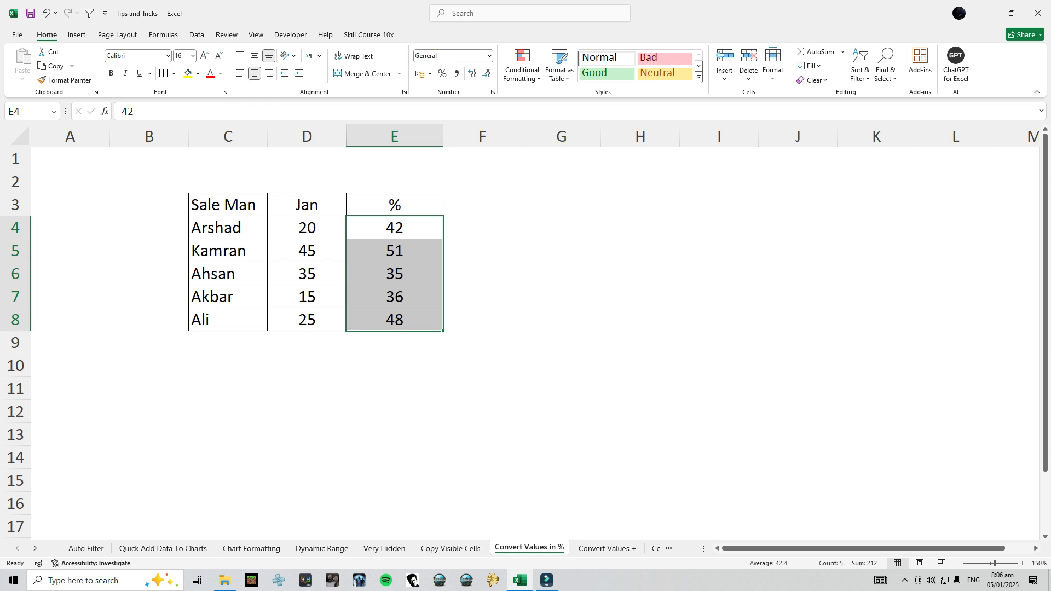
pyautogui.click(442, 73)
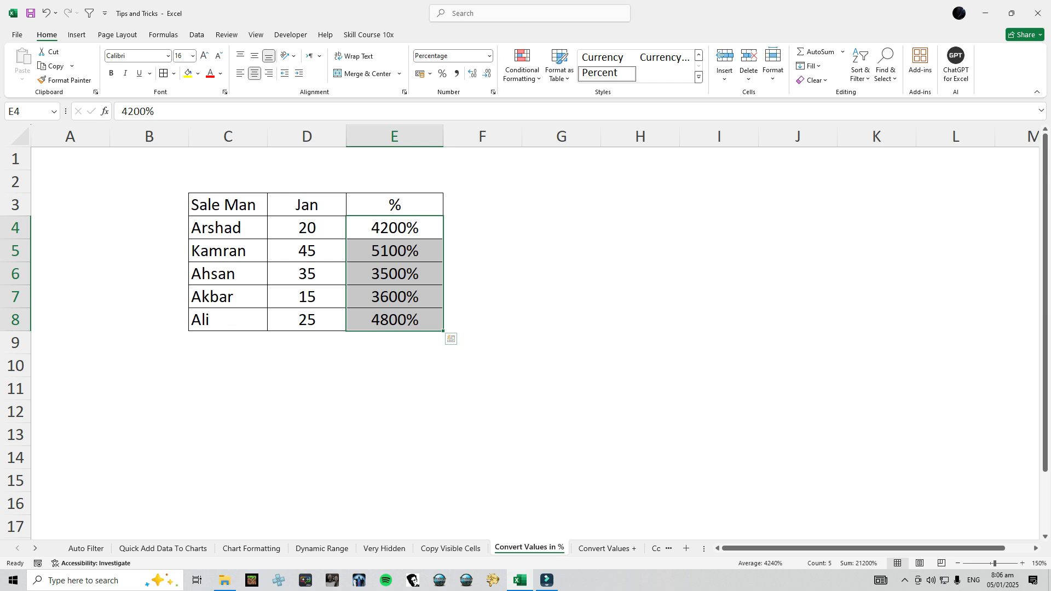
pyautogui.hotkey('ctrl', 'z')
# Enter 1% in the empty cell G3 and copy that cell.
pyautogui.click(561, 205)
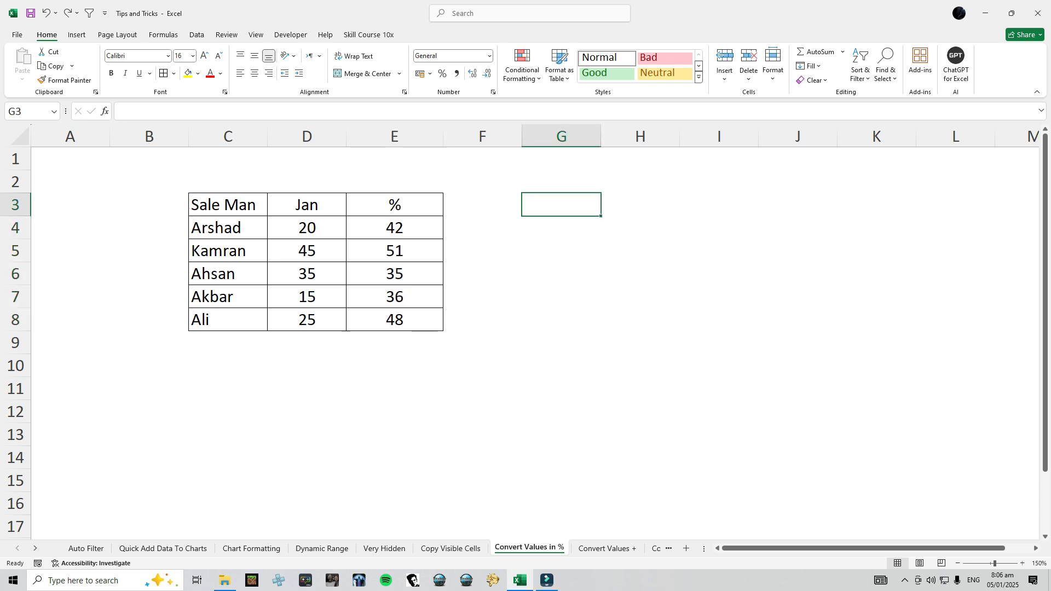
pyautogui.write('1')
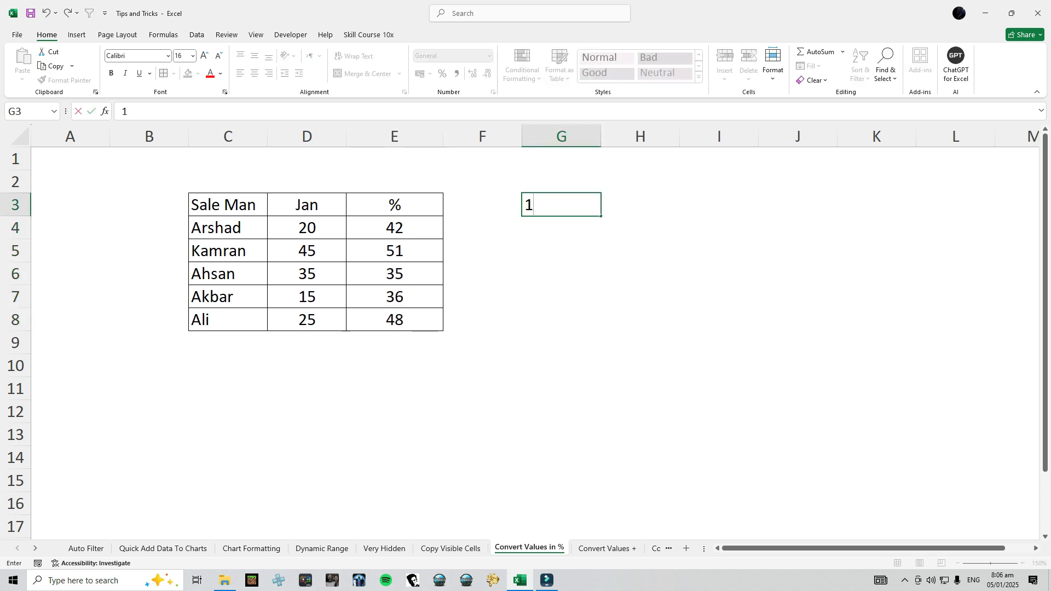
pyautogui.write('%')
pyautogui.press('Return')
pyautogui.click(561, 204)
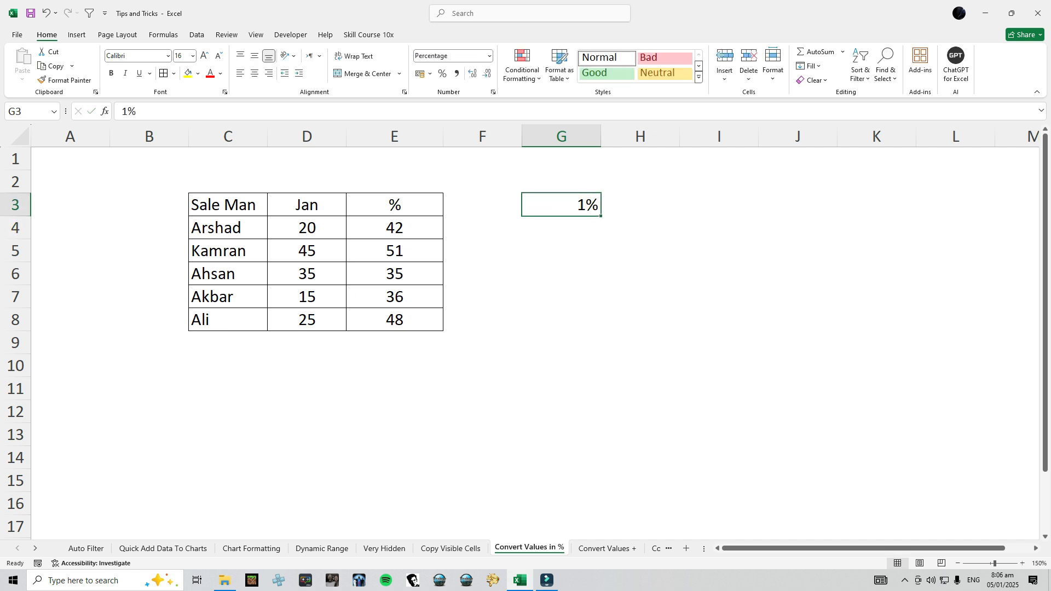
pyautogui.hotkey('ctrl', 'c')
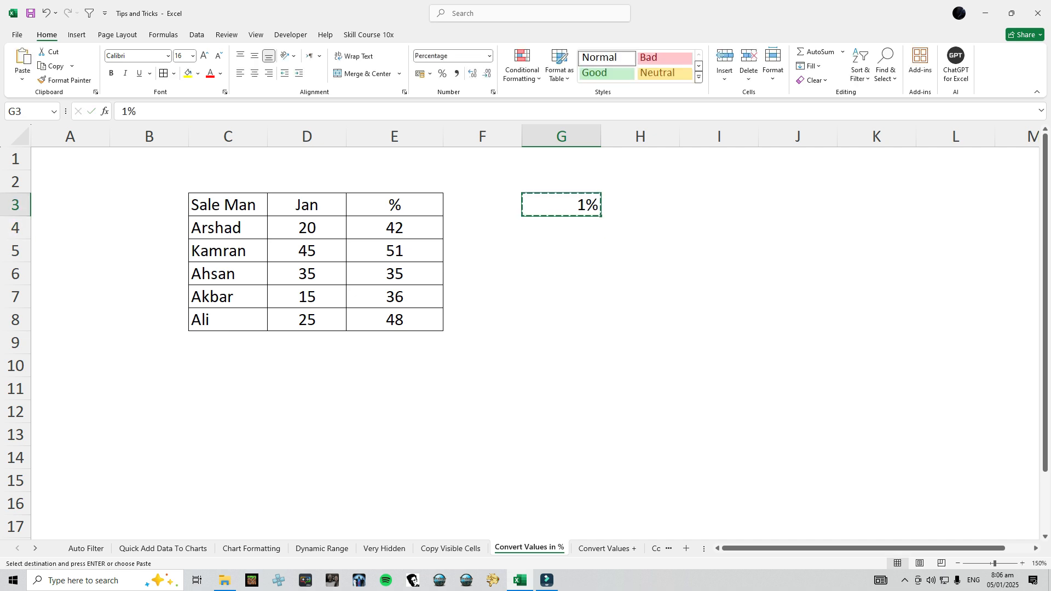
# Multiply the values in E4:E8 by the copied 1% using Paste Special with the Multiply operation.
pyautogui.click(394, 228)
pyautogui.moveTo(394, 228); pyautogui.dragTo(394, 319)
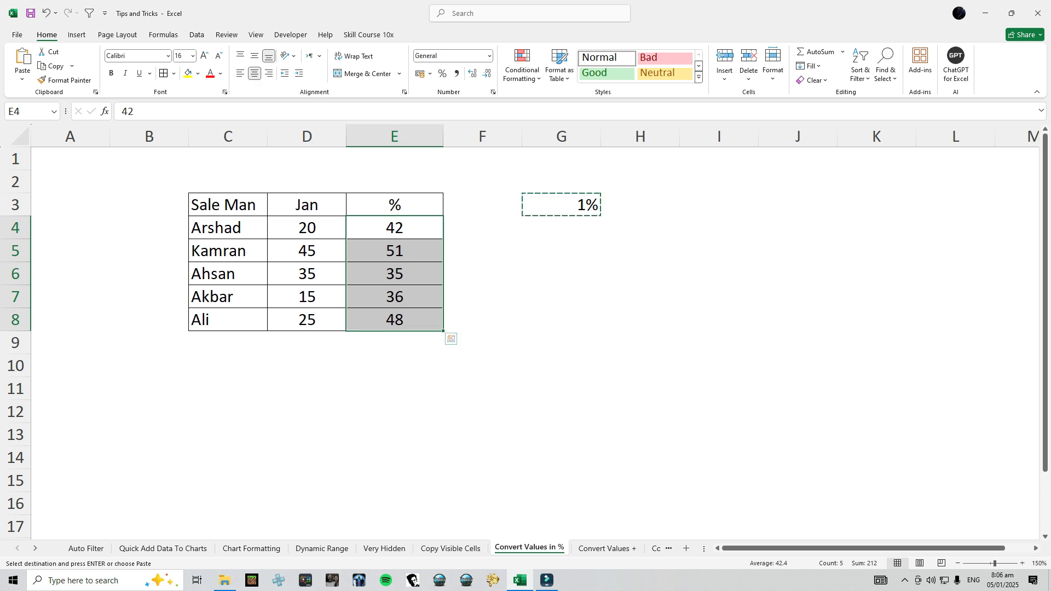
pyautogui.rightClick(407, 231)
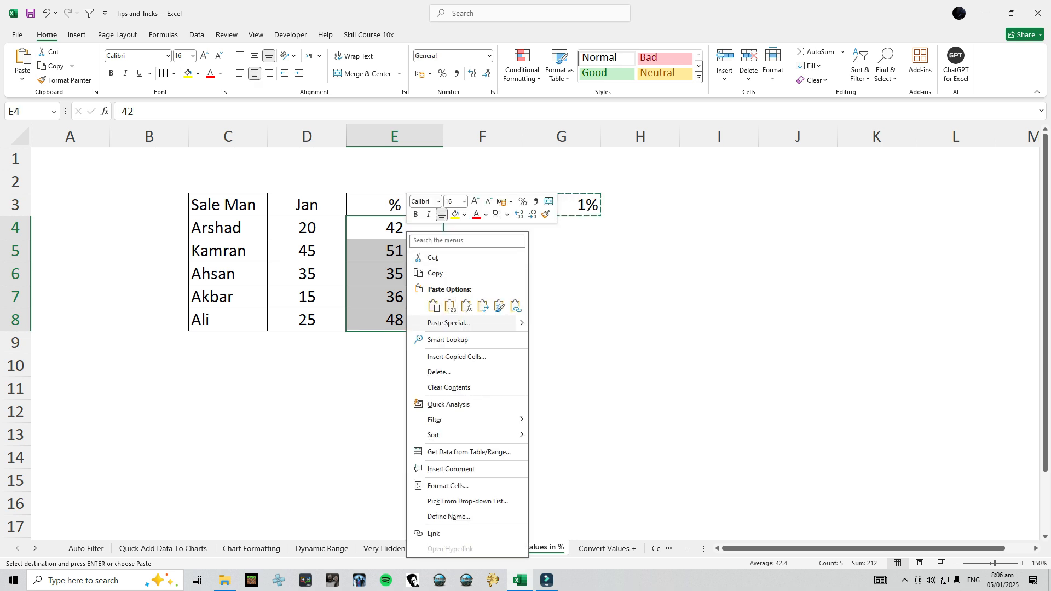
pyautogui.click(448, 323)
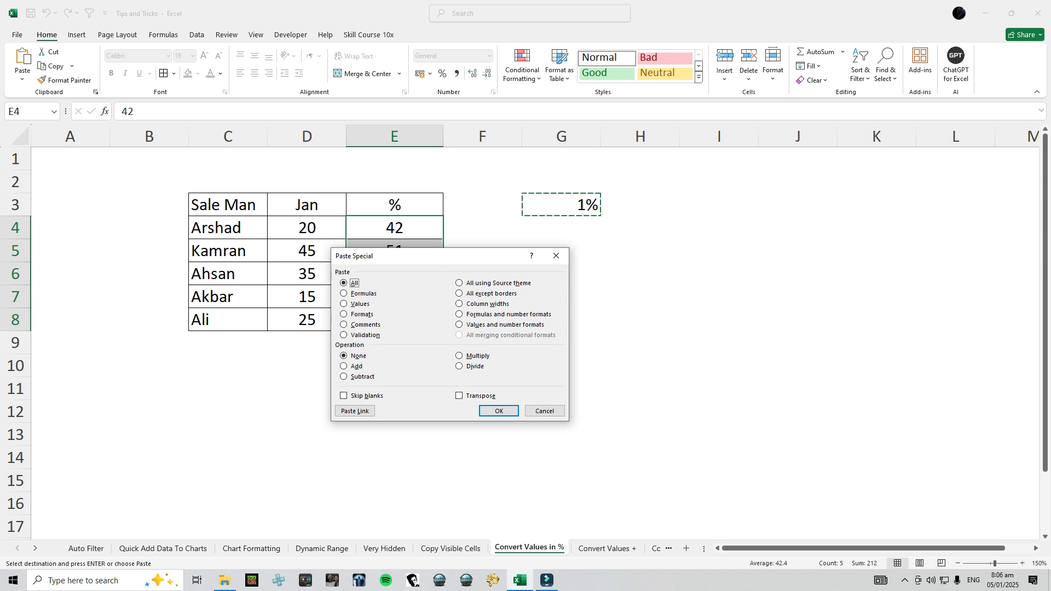
pyautogui.moveTo(435, 258); pyautogui.dragTo(562, 175)
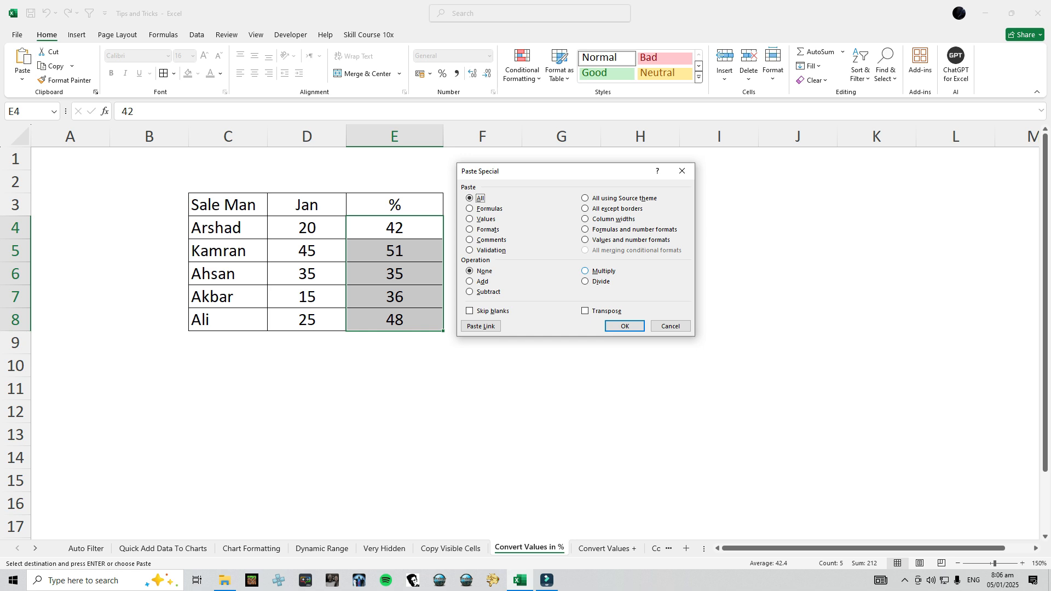
pyautogui.click(586, 271)
pyautogui.click(625, 326)
pyautogui.moveTo(394, 228); pyautogui.dragTo(394, 319)
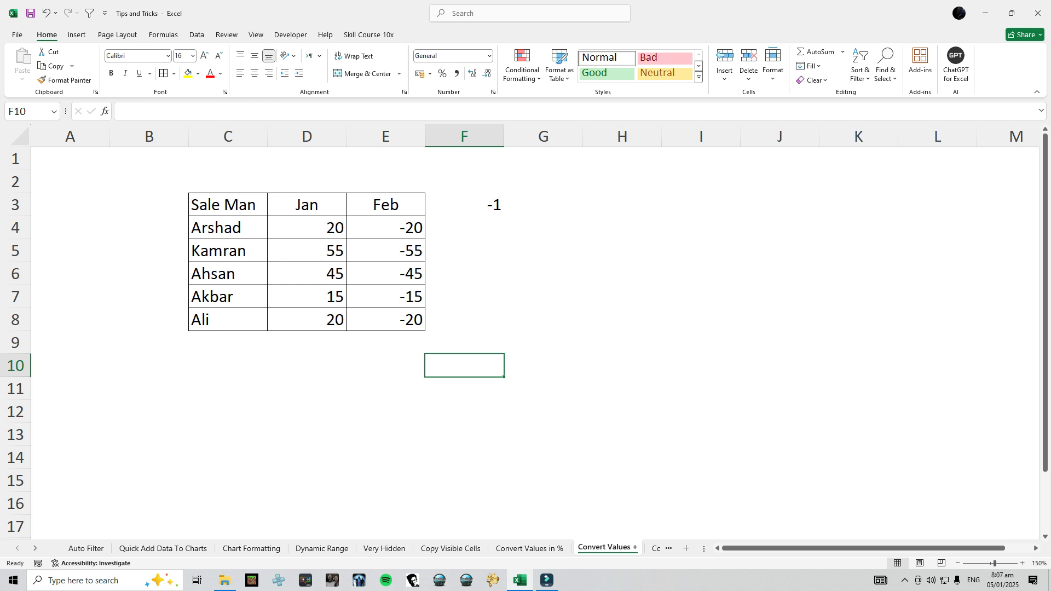
# Go through the Feb values in E4:E8 on the Convert Values + sheet.
pyautogui.click(385, 228)
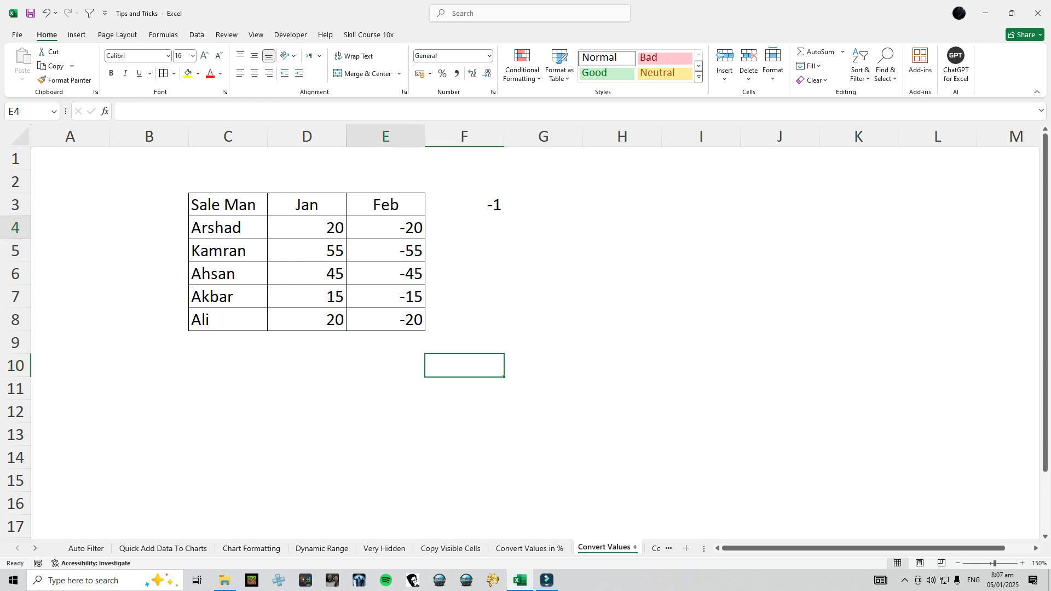
pyautogui.press('Down')
pyautogui.press('Down')
pyautogui.press('Down')
pyautogui.press('Down')
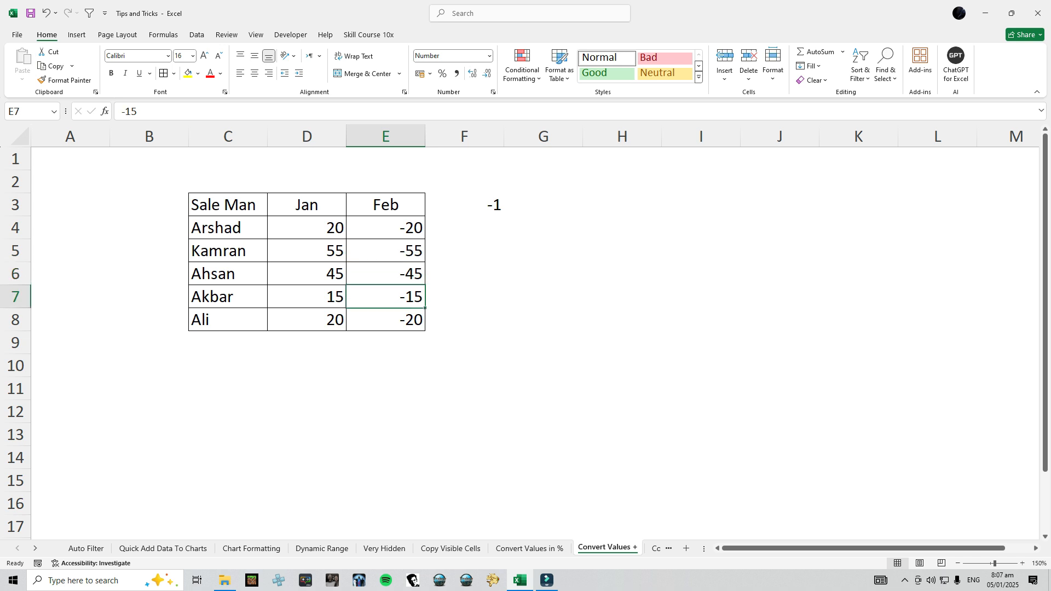
pyautogui.click(385, 228)
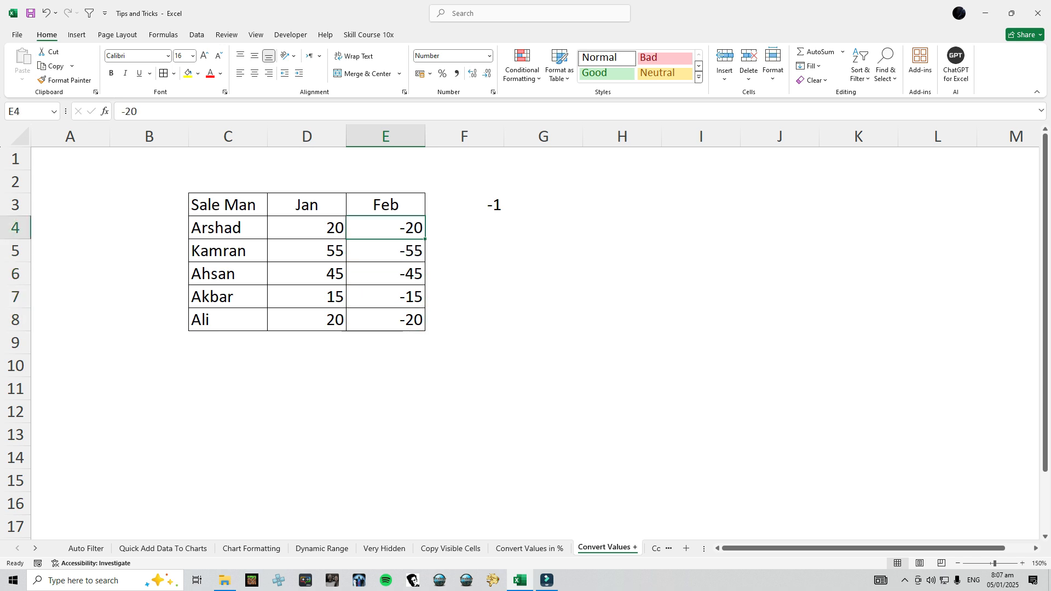
# Copy the -1 in F3 and multiply the Feb values in E4:E8 by it using Paste Special.
pyautogui.click(464, 205)
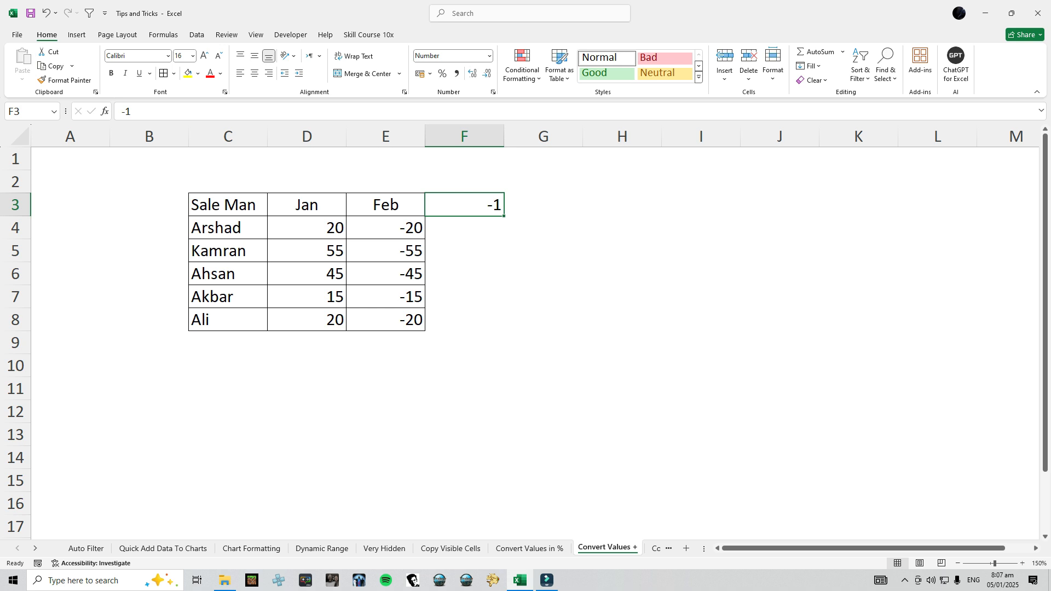
pyautogui.hotkey('ctrl', 'c')
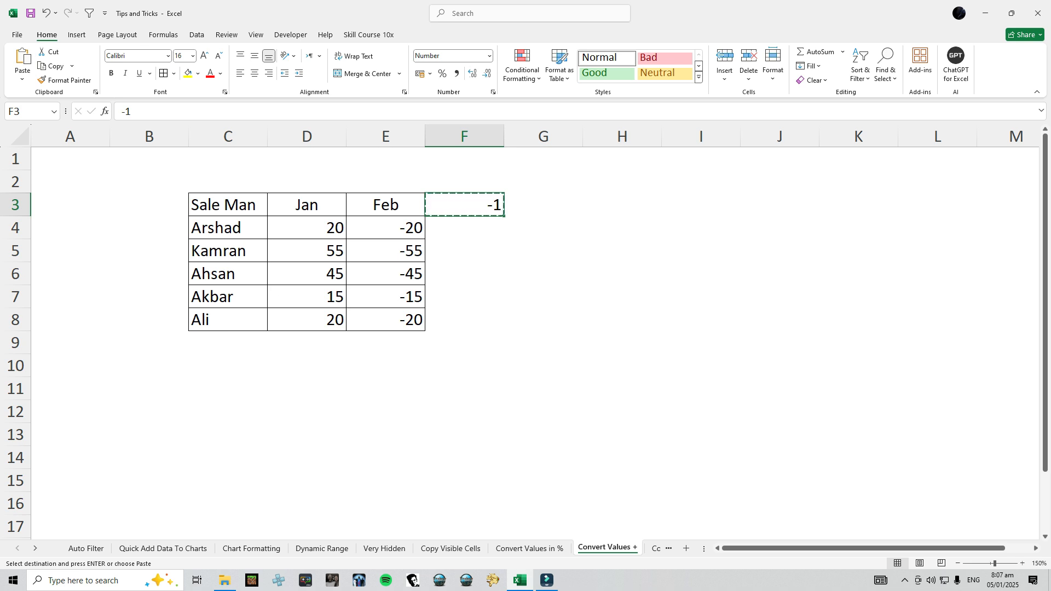
pyautogui.moveTo(385, 228); pyautogui.dragTo(386, 320)
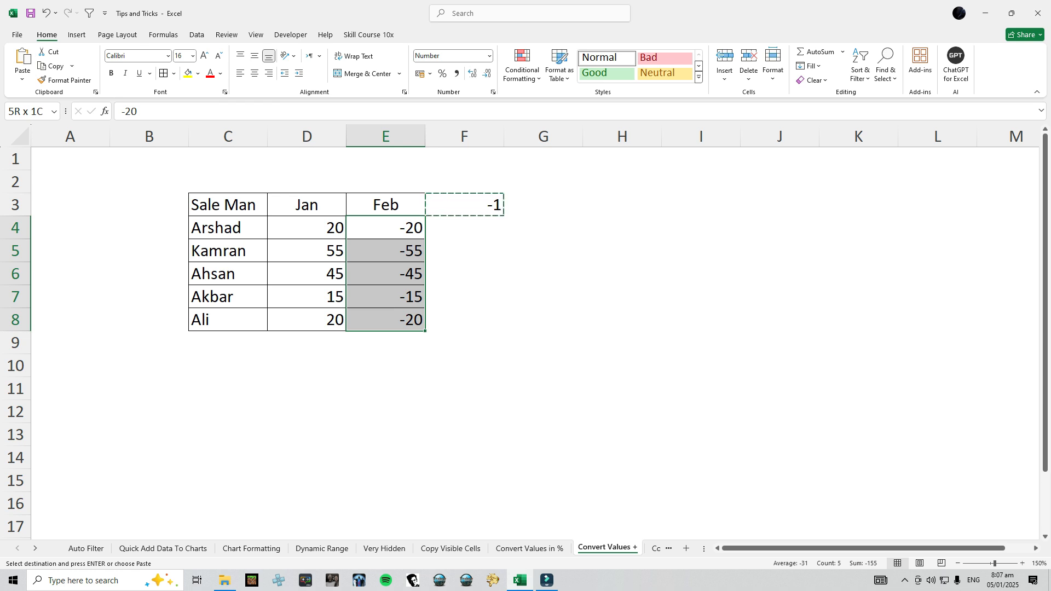
pyautogui.rightClick(396, 244)
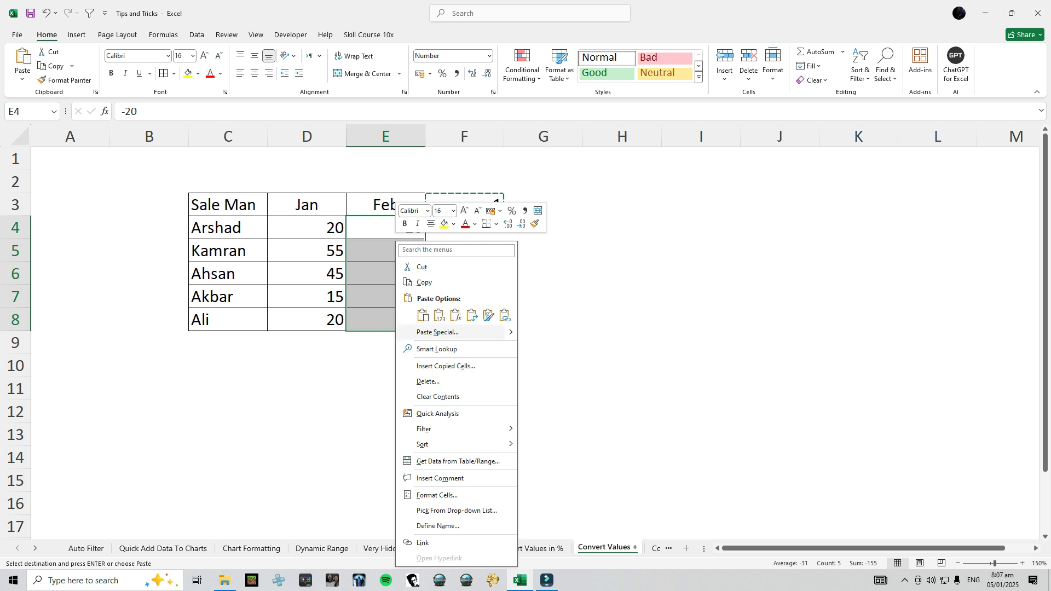
pyautogui.click(438, 332)
pyautogui.press('m')
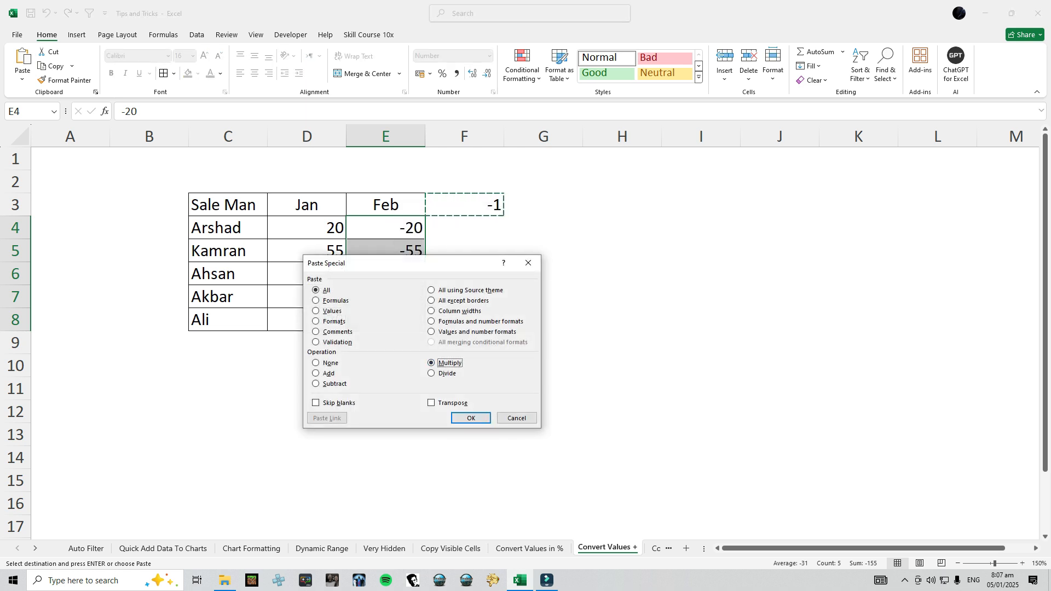
pyautogui.click(471, 417)
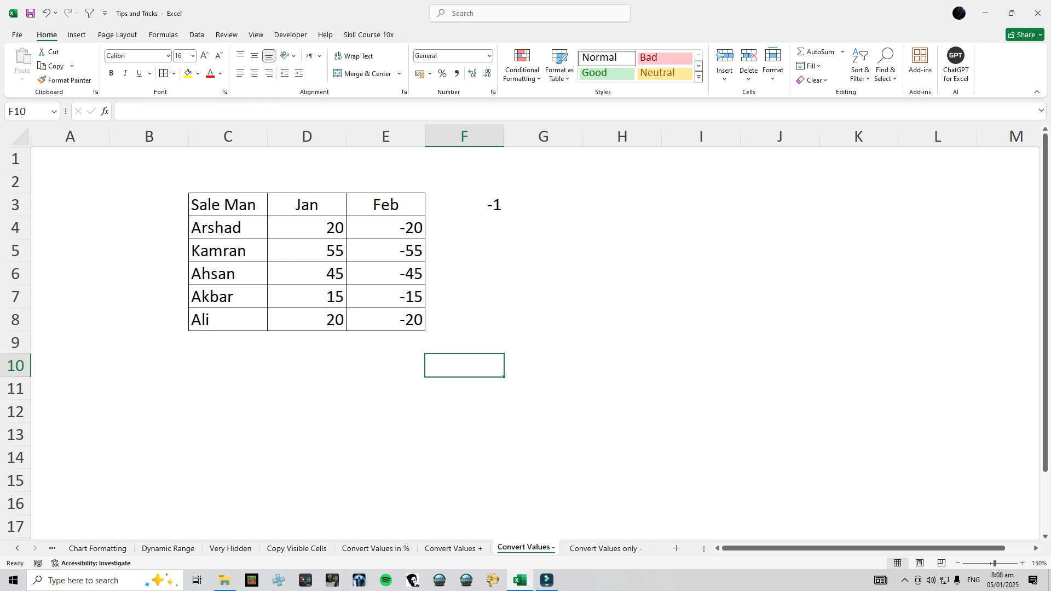
# On the Convert Values - sheet, copy the -1 in F3 and multiply the Jan values in D4:D8 by it using Paste Special.
pyautogui.click(307, 227)
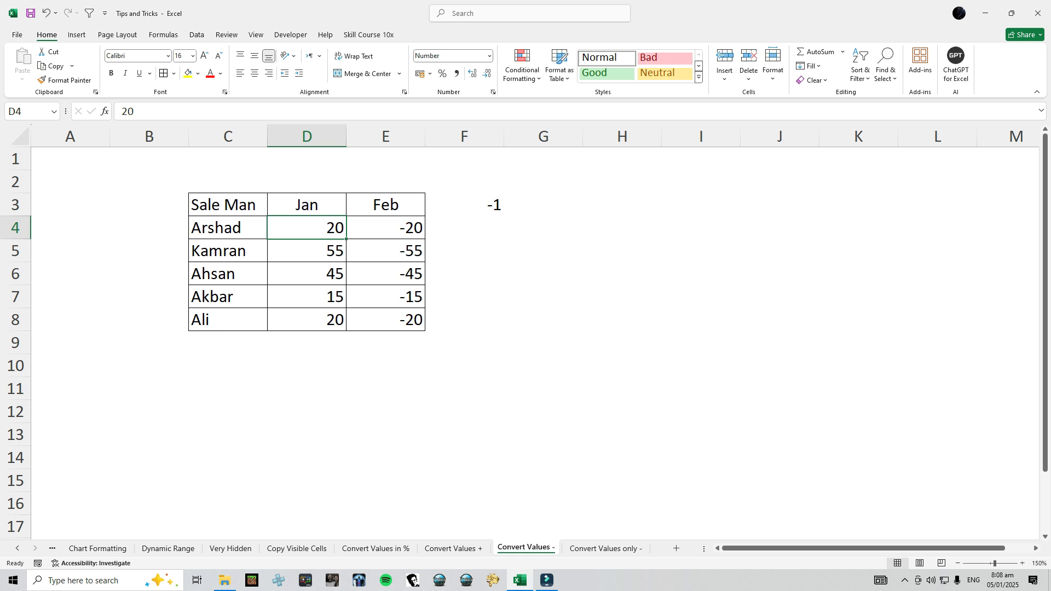
pyautogui.click(464, 205)
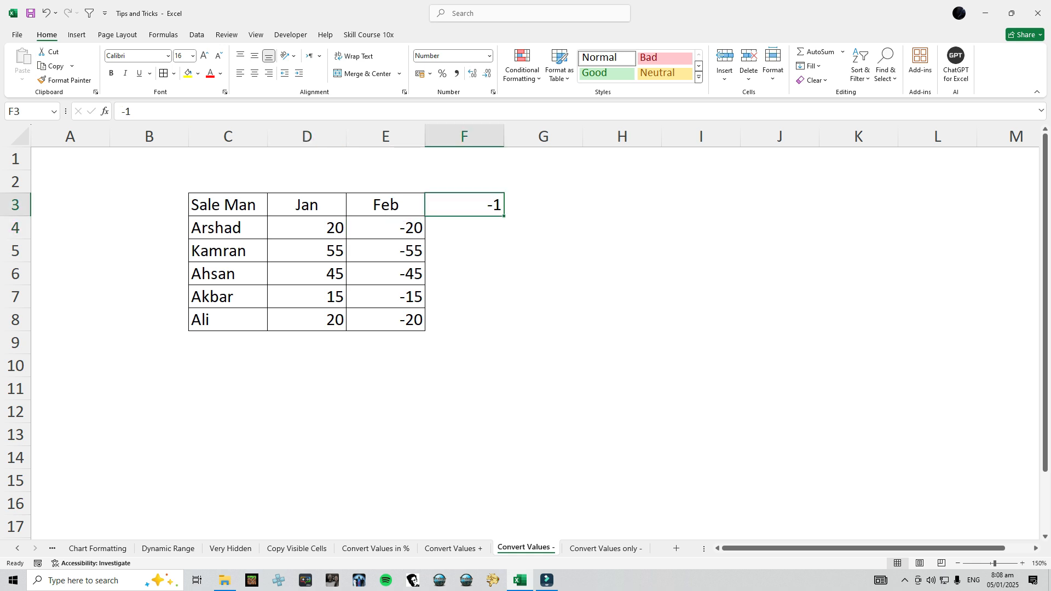
pyautogui.hotkey('ctrl', 'c')
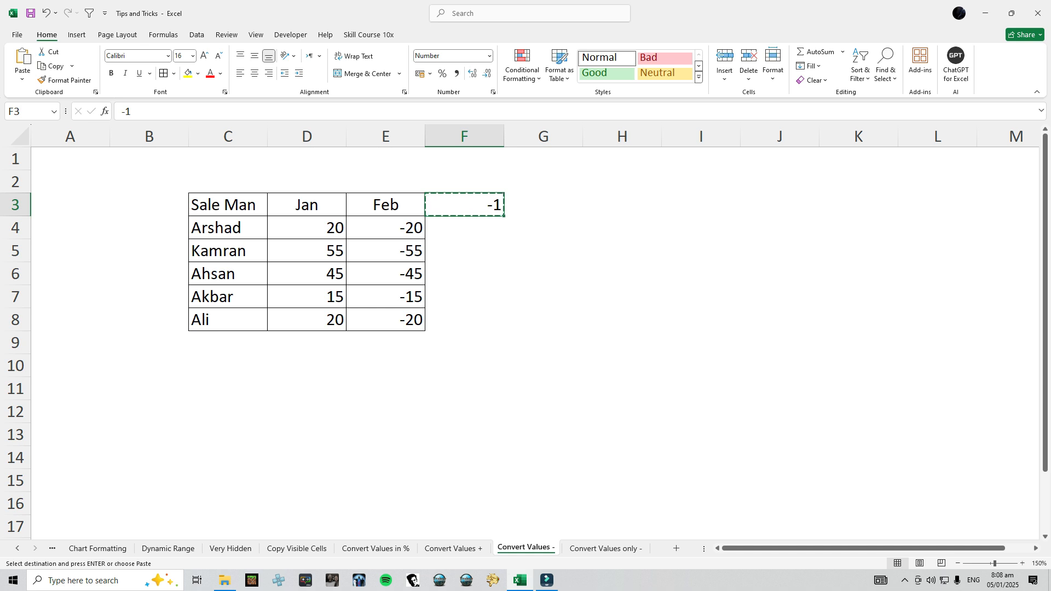
pyautogui.moveTo(306, 228); pyautogui.dragTo(307, 320)
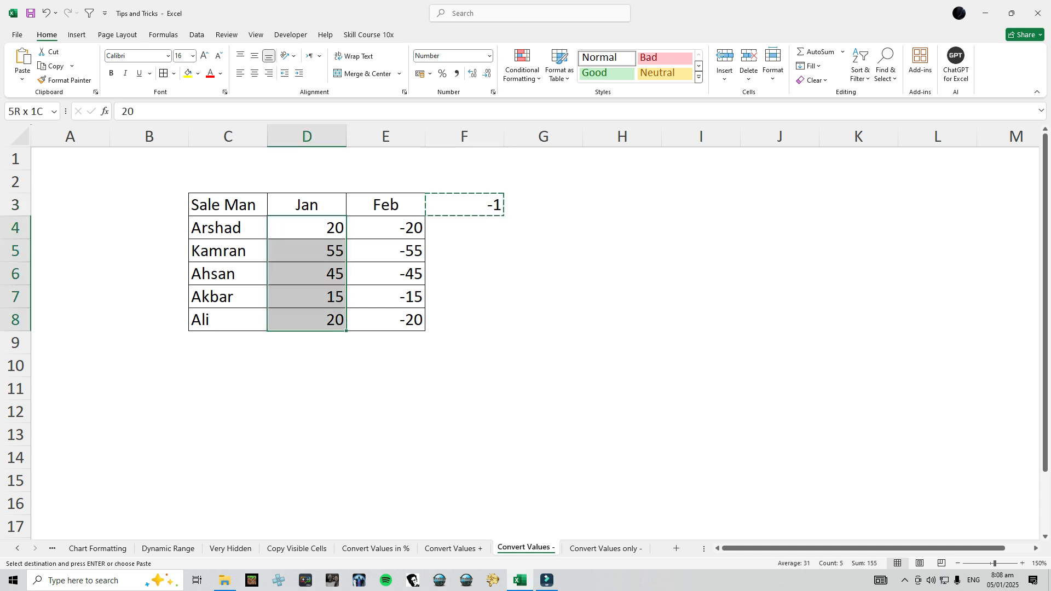
pyautogui.rightClick(325, 241)
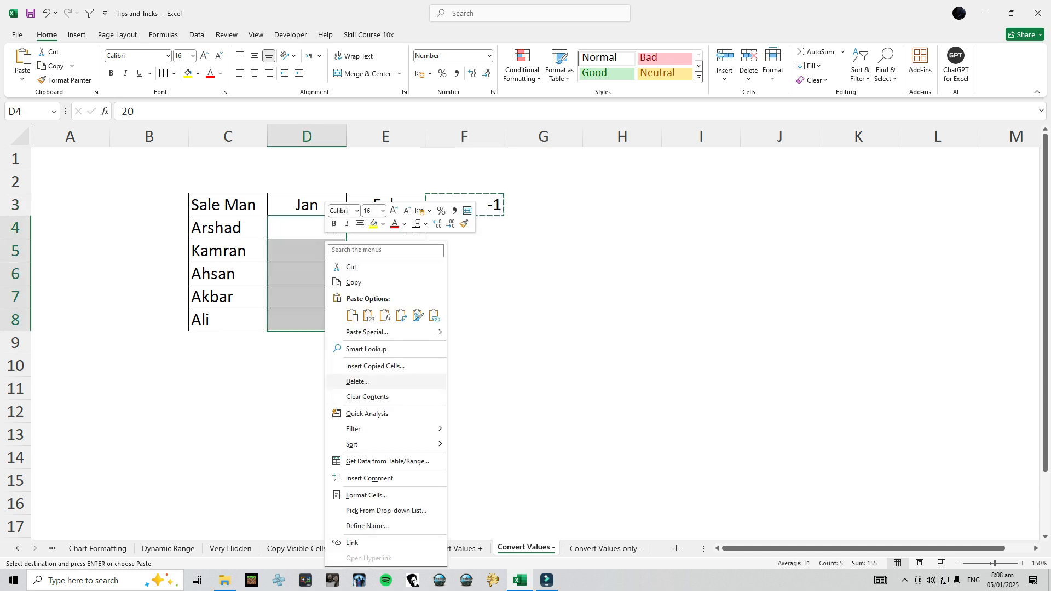
pyautogui.click(383, 332)
pyautogui.hotkey('alt', 'm')
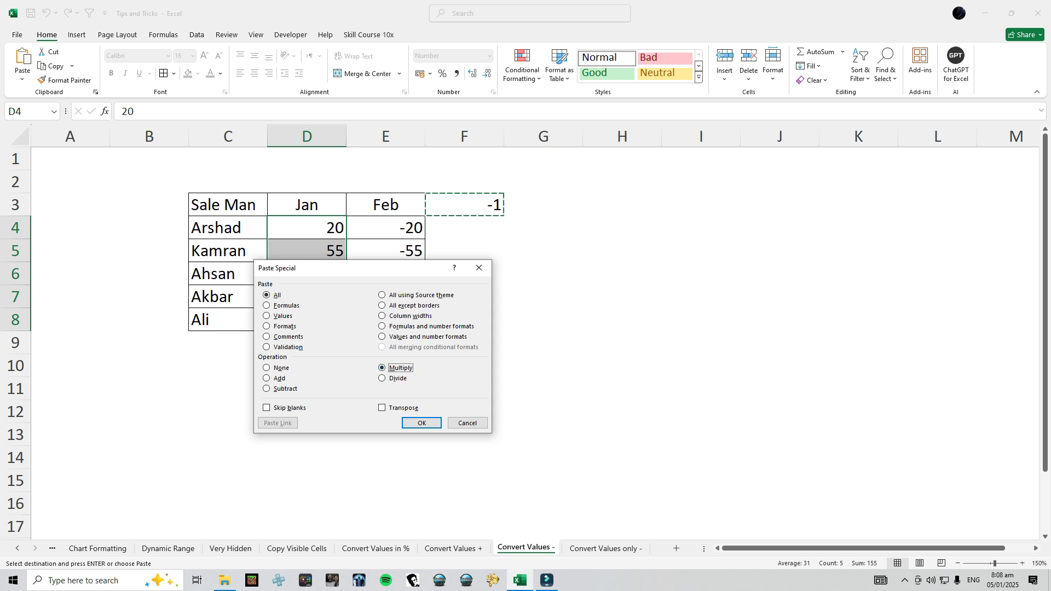
pyautogui.press('Return')
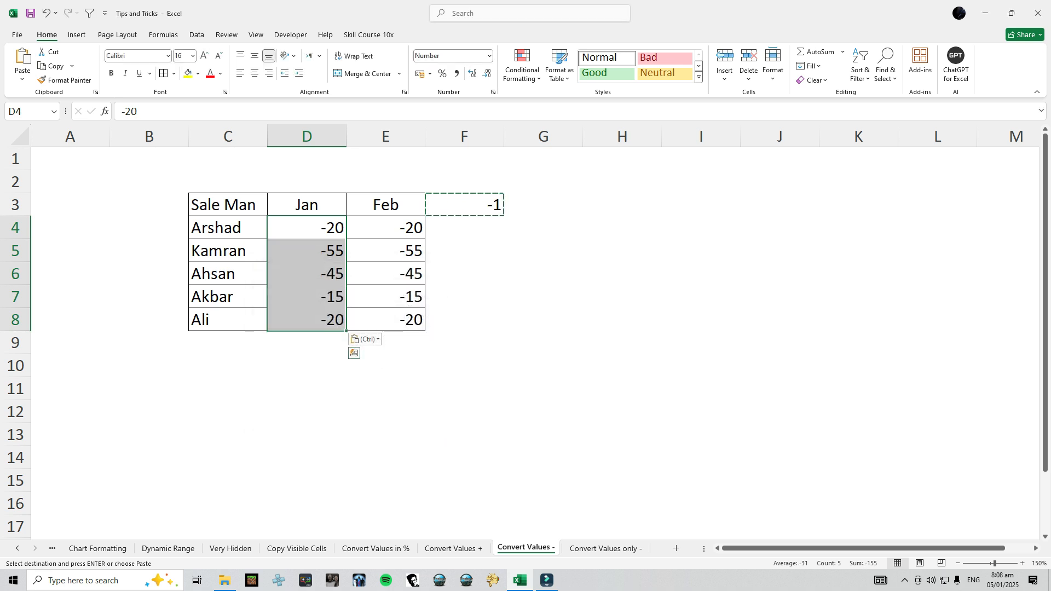
pyautogui.press('Escape')
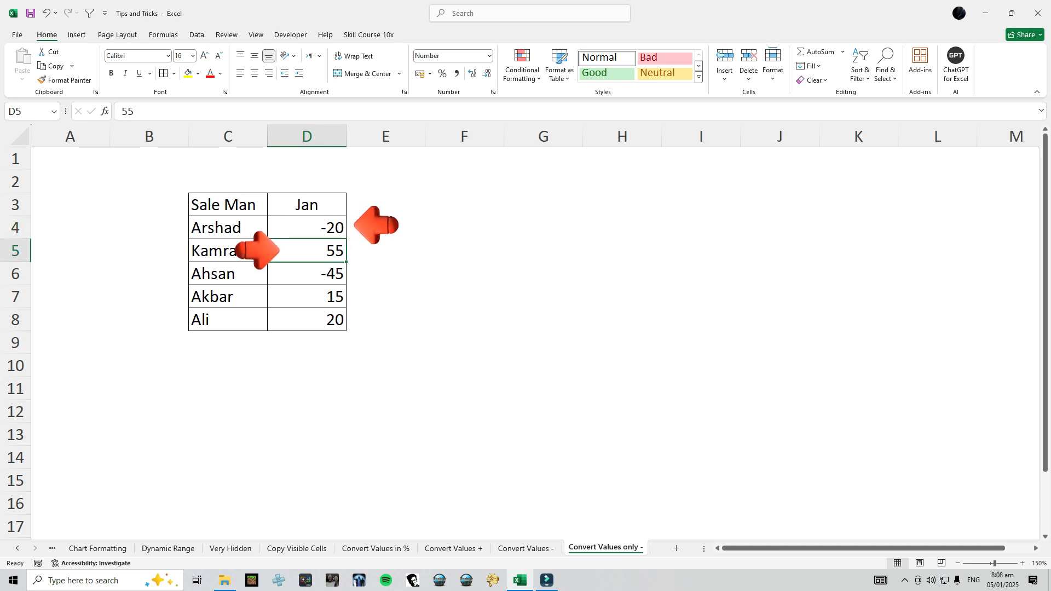
# Review the Jan values in D4:D8 on the Convert Values only - sheet and select the adjacent empty cell E4.
pyautogui.press('Down')
pyautogui.press('Down')
pyautogui.press('Down')
pyautogui.press('Down')
pyautogui.click(307, 228)
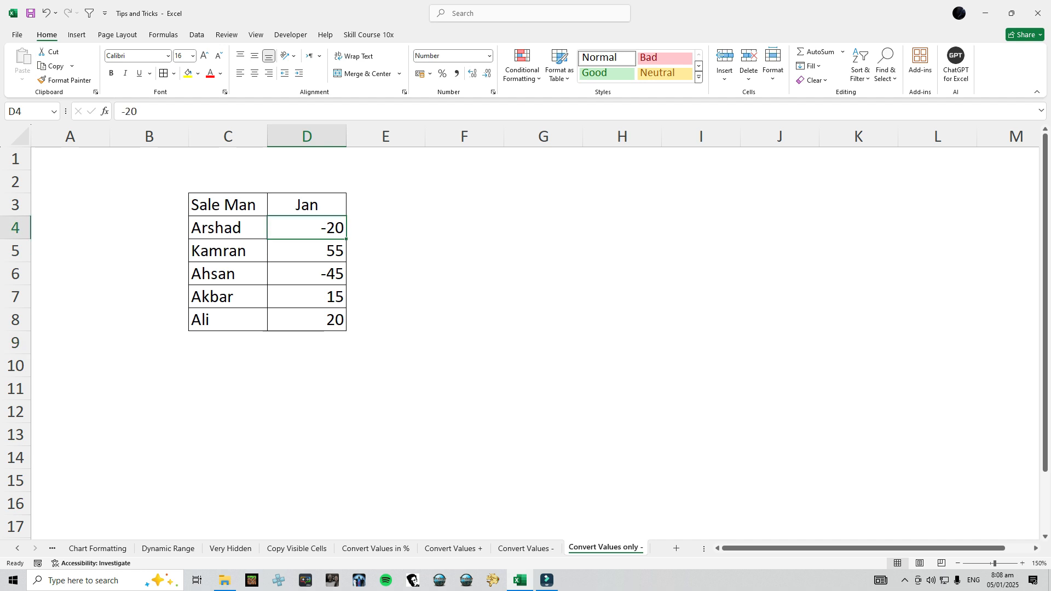
pyautogui.click(464, 228)
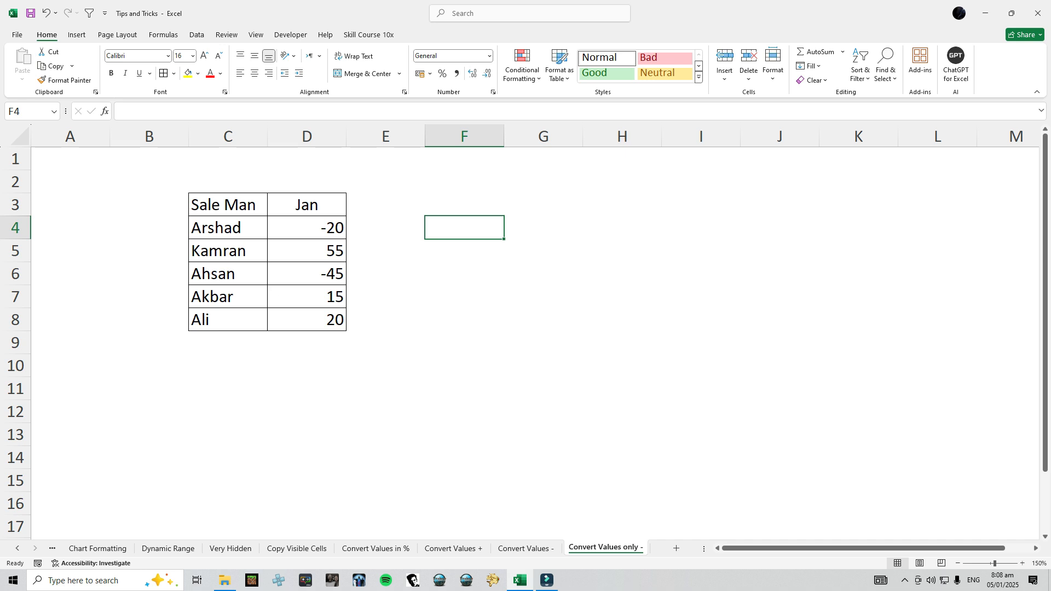
pyautogui.click(385, 228)
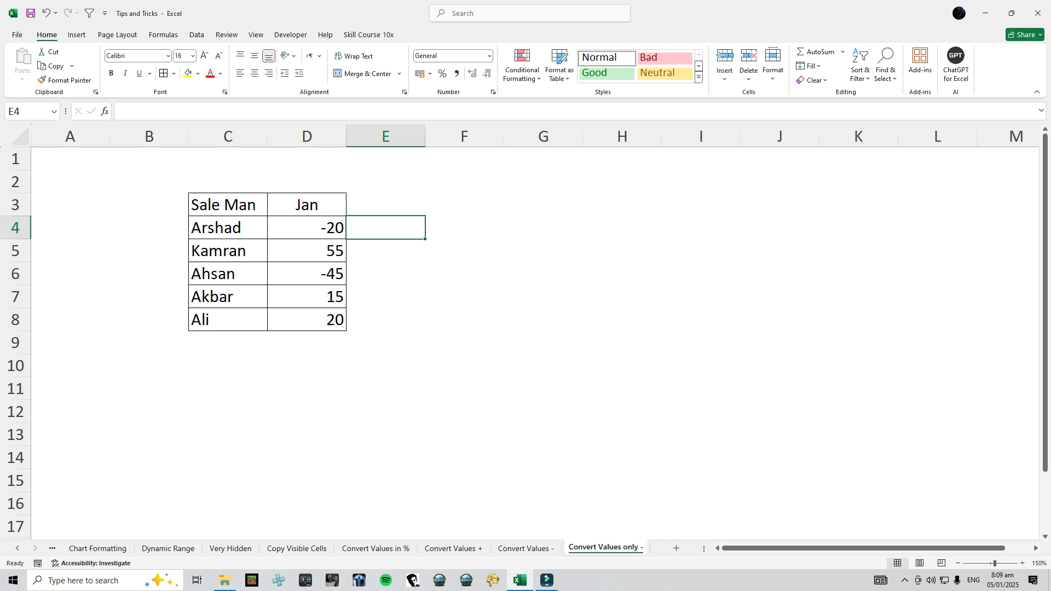
# Enter the formula =ABS(D4) in cell E4 to get the absolute value of the first Jan figure.
pyautogui.write('=')
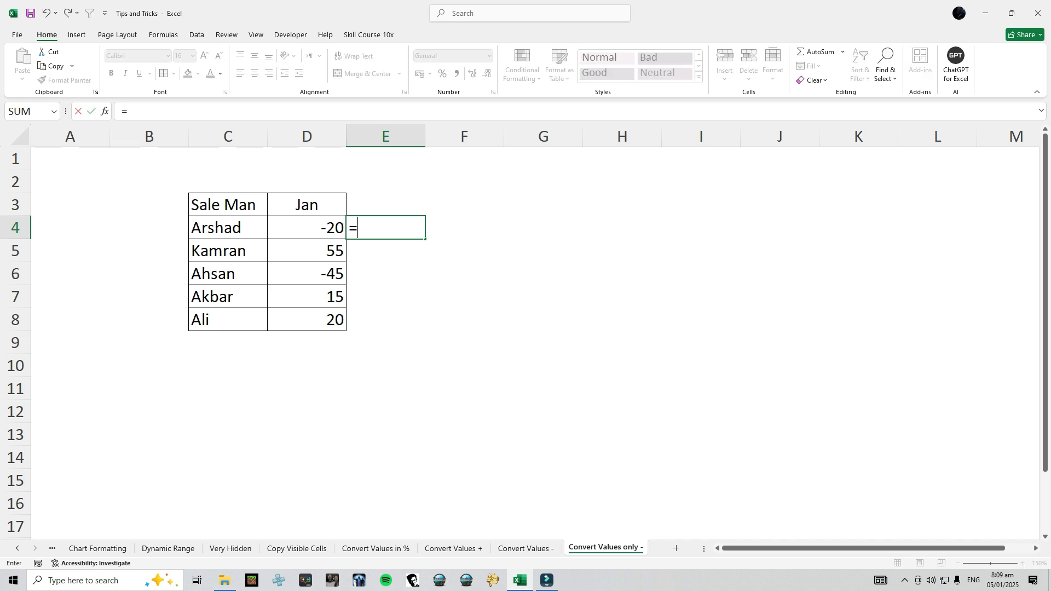
pyautogui.write('abs')
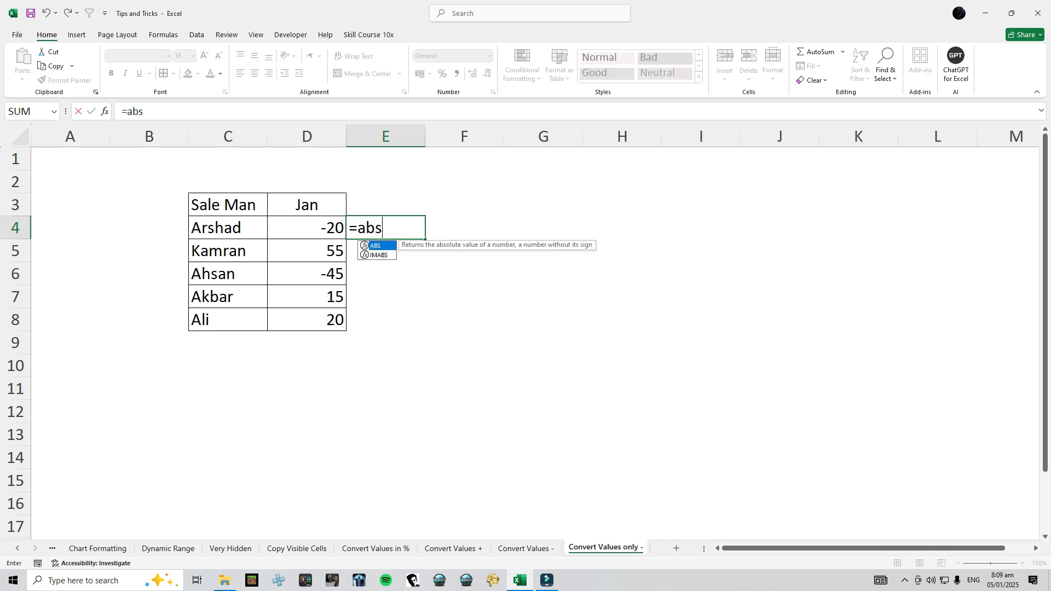
pyautogui.write('(')
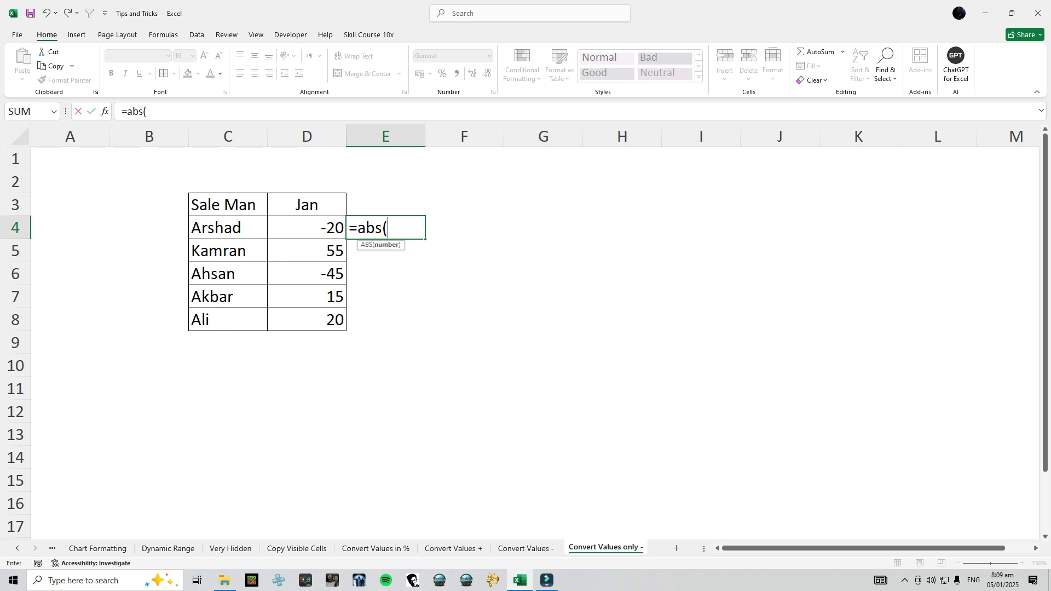
pyautogui.press('Left')
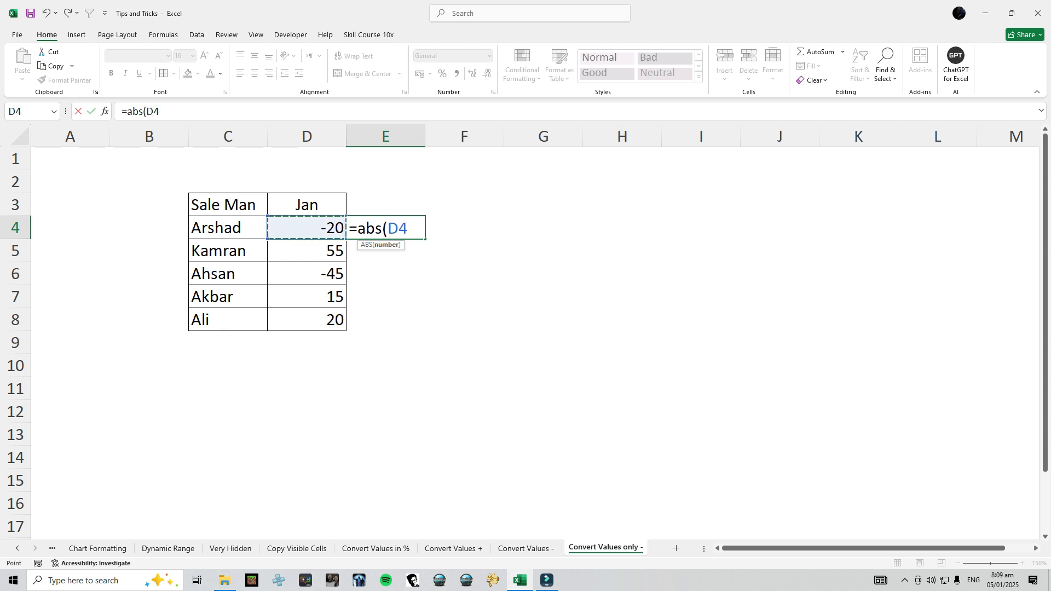
pyautogui.write(')')
pyautogui.press('Return')
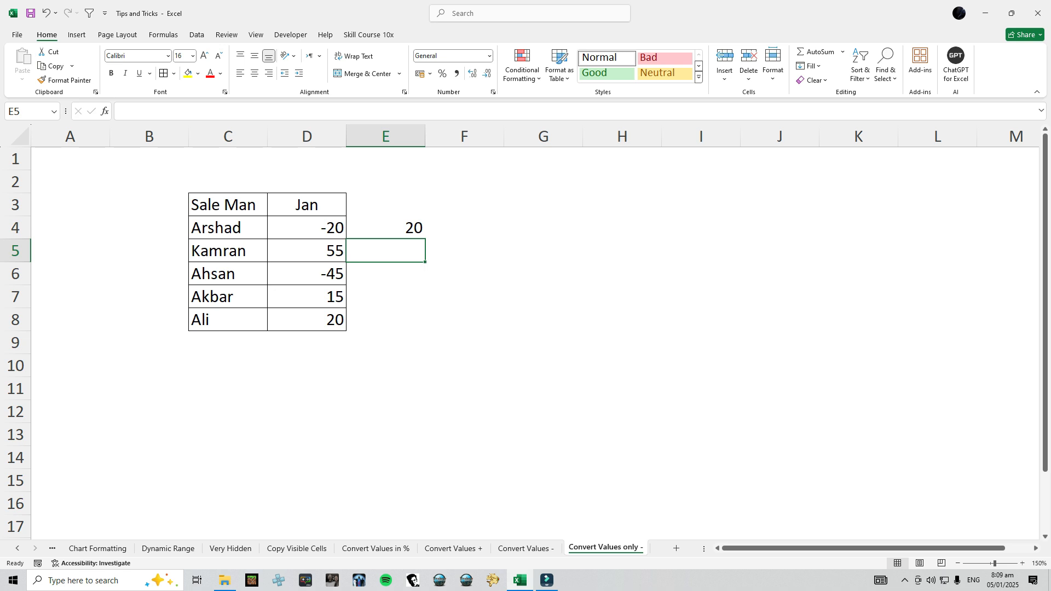
# Fill the ABS formula from E4 down through E8 alongside the remaining Jan values.
pyautogui.click(385, 228)
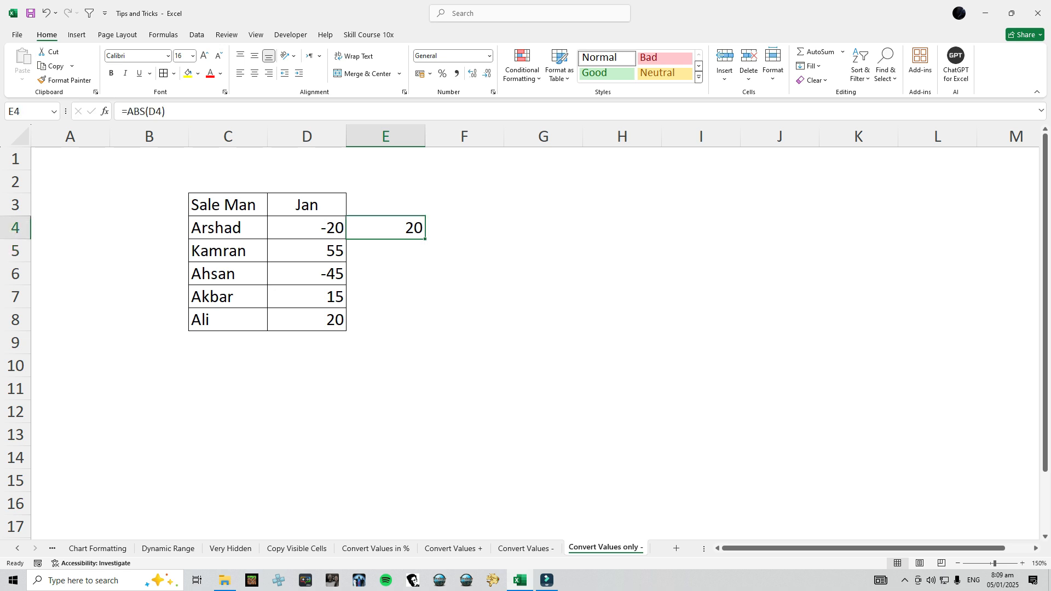
pyautogui.moveTo(425, 238); pyautogui.dragTo(423, 324)
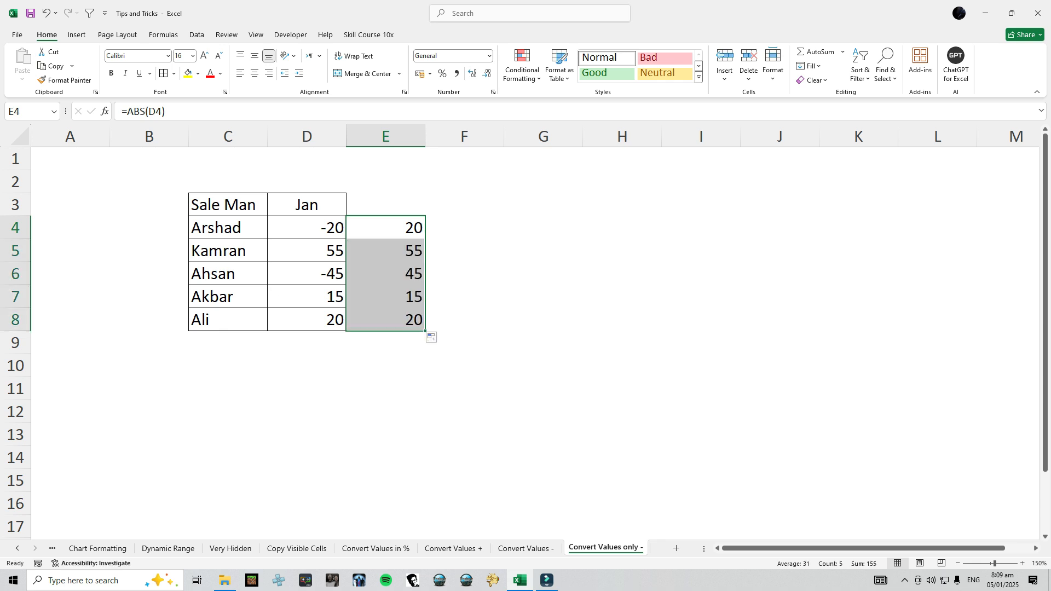
pyautogui.click(543, 205)
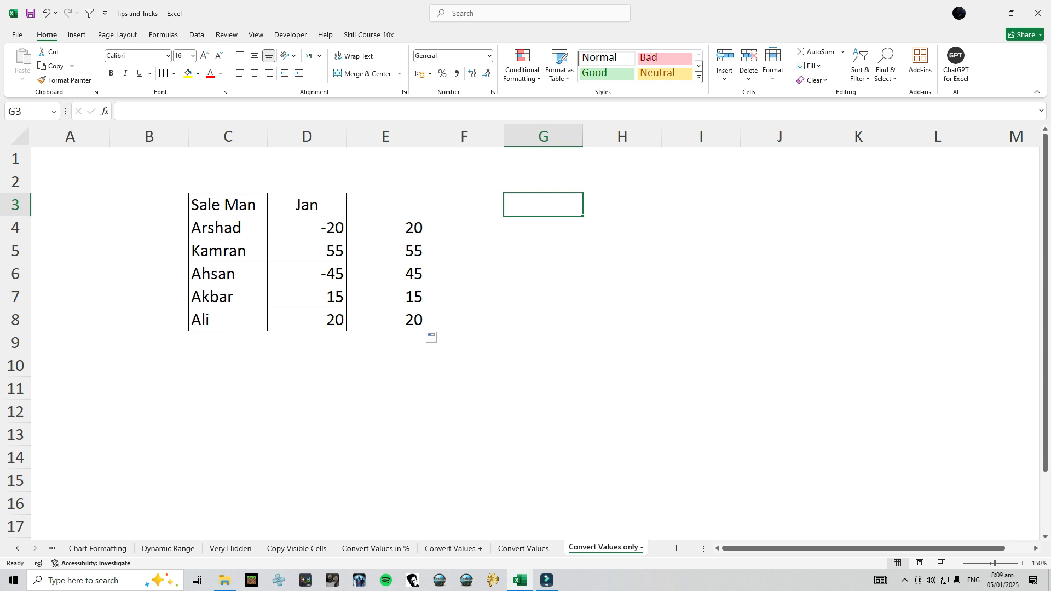